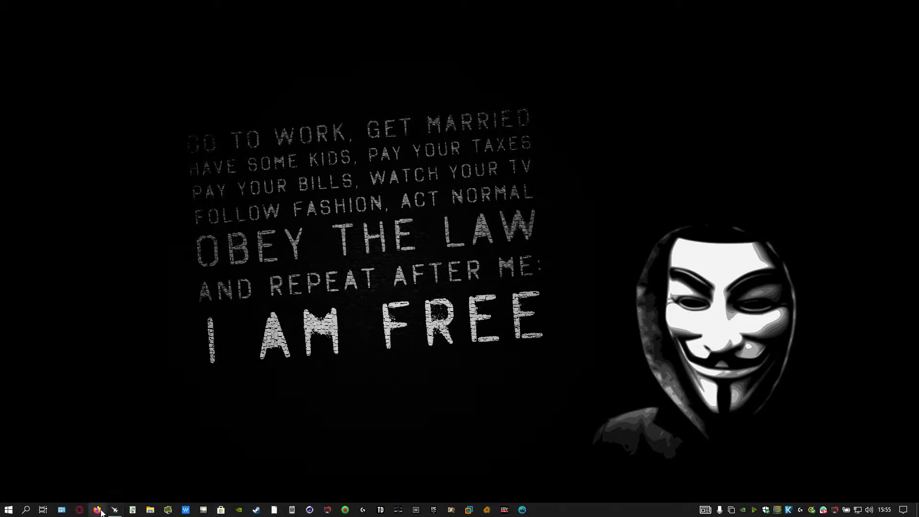
Open the Opera browser and search the web for "android".
{"action": "left_click", "coordinate": [81, 513]}
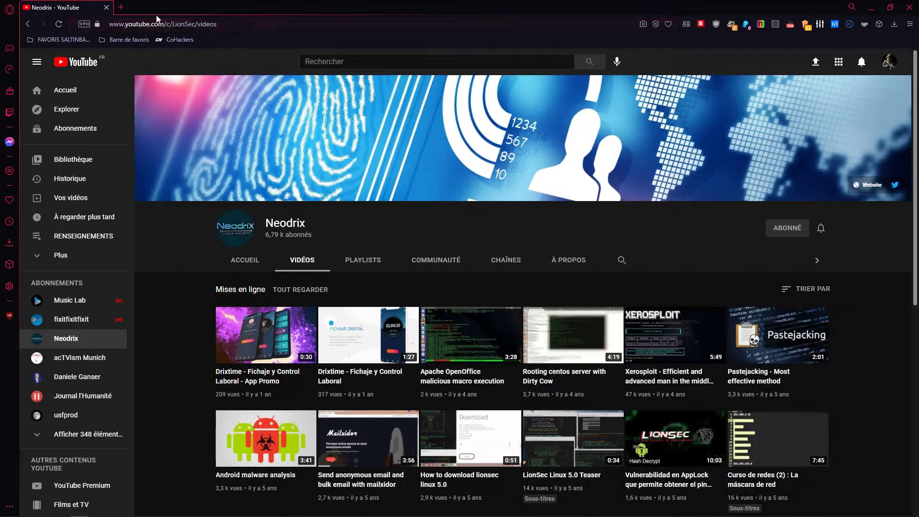
{"action": "left_click", "coordinate": [306, 34]}
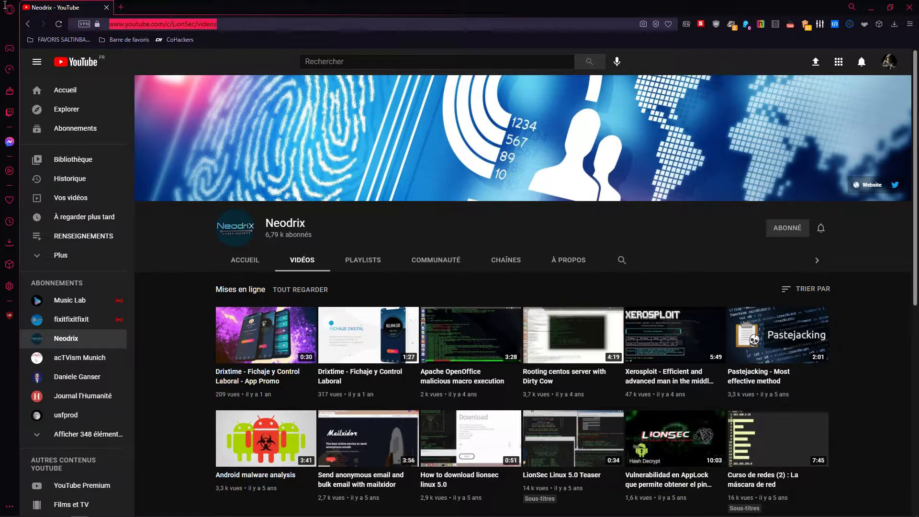
{"action": "type", "text": "android"}
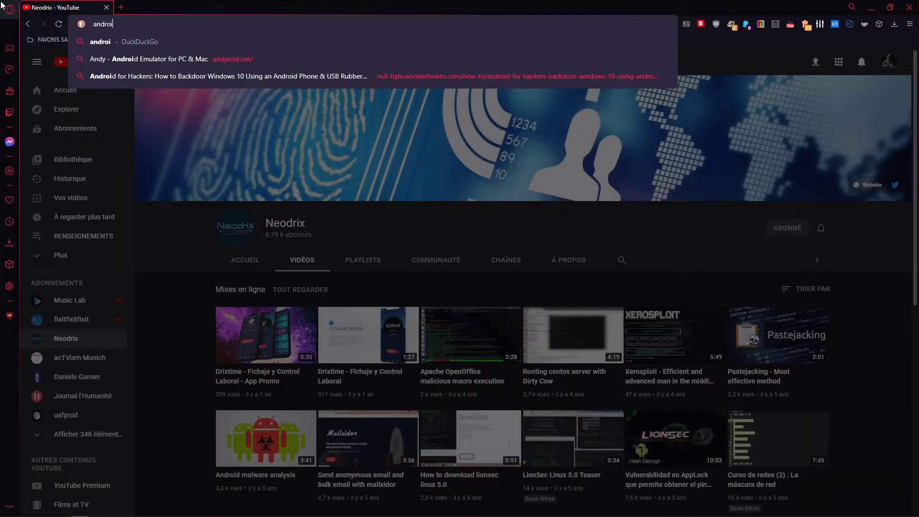
{"action": "key", "text": "Return"}
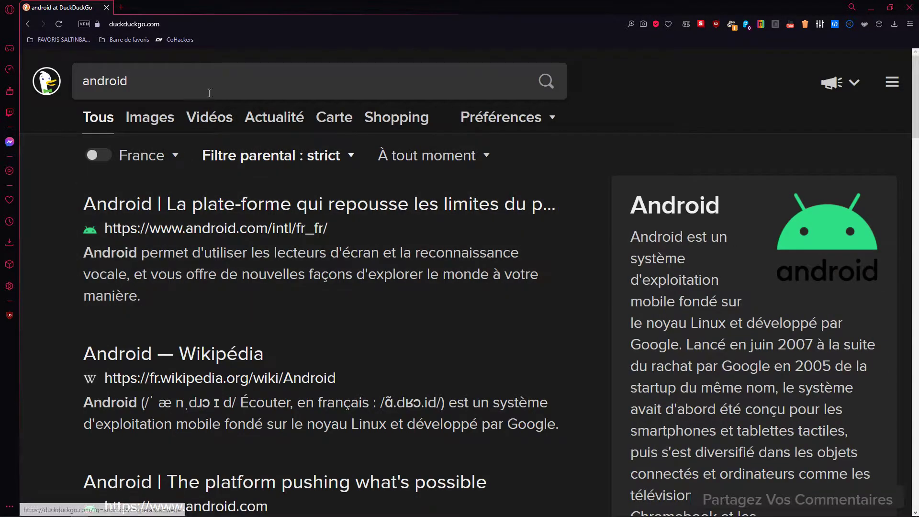
Refine the search to "android studio" and open the official "Download Android Studio and SDK tools" result.
{"action": "left_click", "coordinate": [207, 78]}
{"action": "type", "text": "studio"}
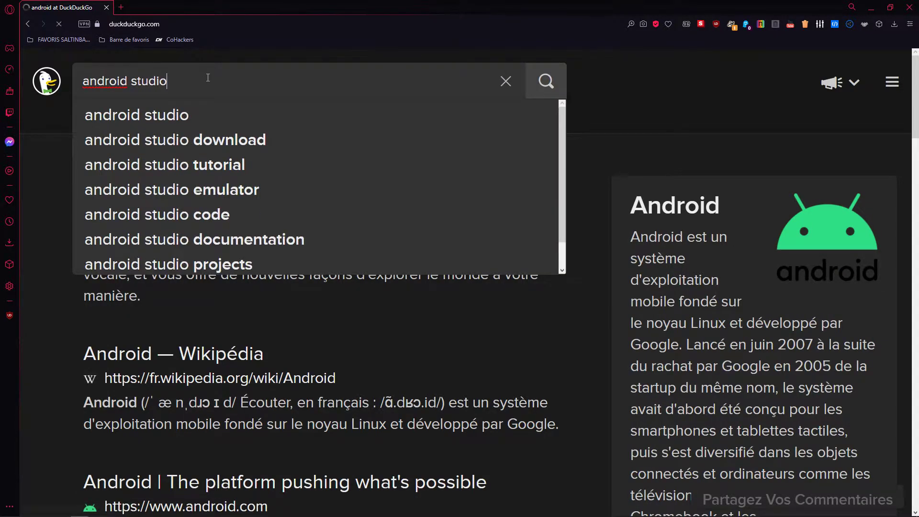
{"action": "key", "text": "Return"}
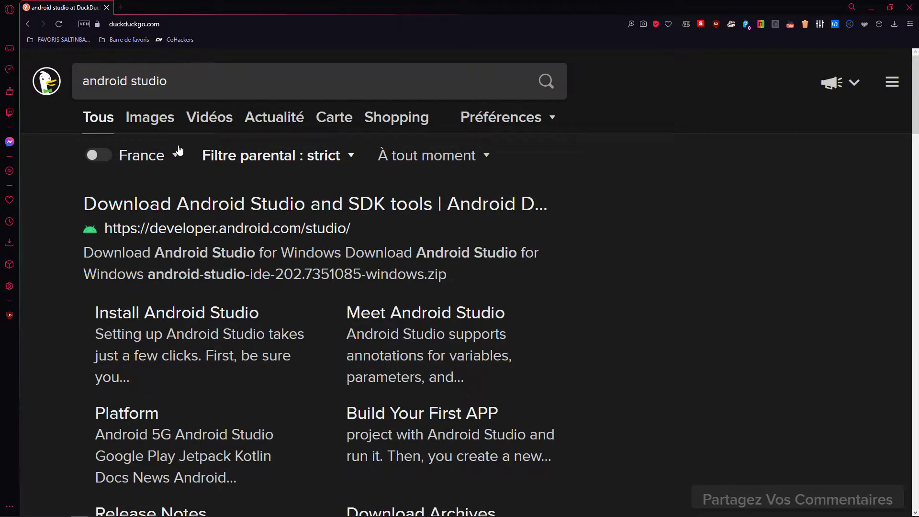
{"action": "left_click", "coordinate": [245, 200]}
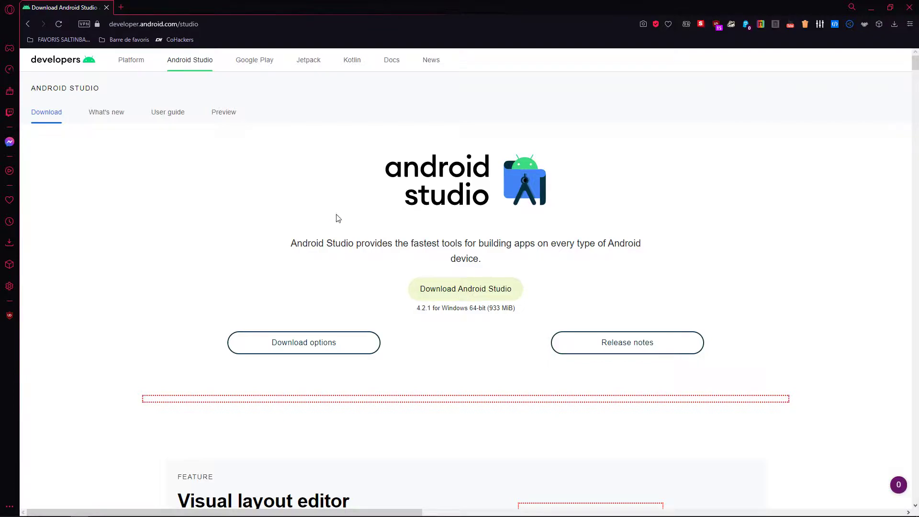
Lift the content blocker's media, cosmetic, font and script switches for developer.android.com, and reload the page.
{"action": "left_click", "coordinate": [440, 288]}
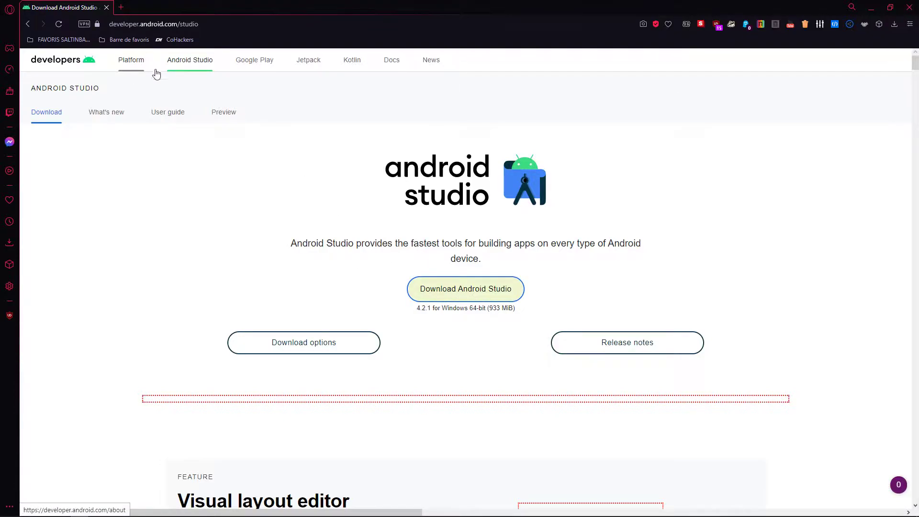
{"action": "left_click", "coordinate": [717, 24]}
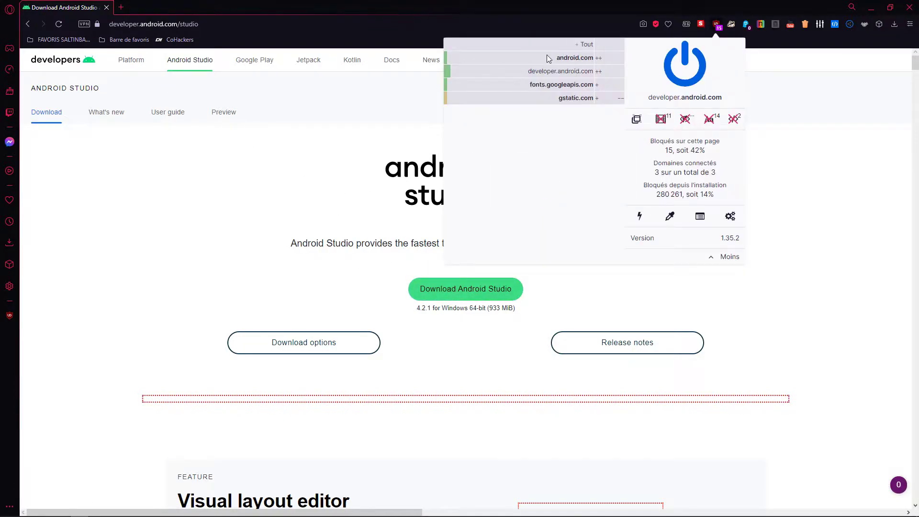
{"action": "left_click", "coordinate": [661, 119]}
{"action": "left_click", "coordinate": [686, 119]}
{"action": "left_click", "coordinate": [711, 120]}
{"action": "left_click", "coordinate": [734, 119]}
{"action": "left_click", "coordinate": [728, 64]}
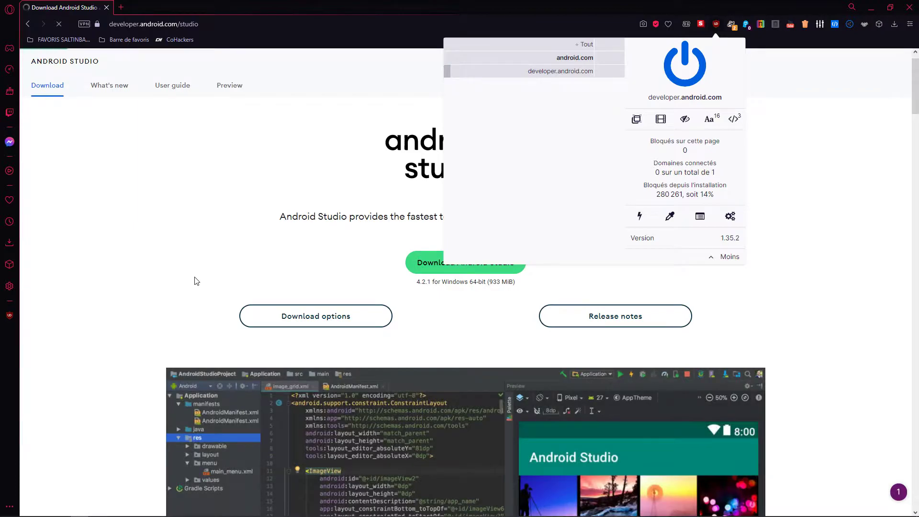
{"action": "left_click", "coordinate": [277, 232]}
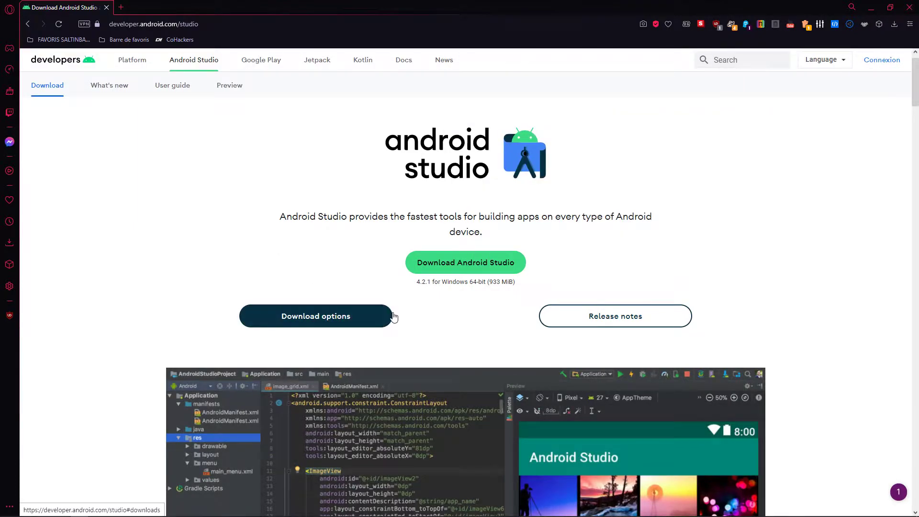
Look through the feature sections of the Android Studio page, including APK Analyzer and Fast emulator.
{"action": "scroll", "coordinate": [458, 326], "scroll_direction": "down", "scroll_amount": 8}
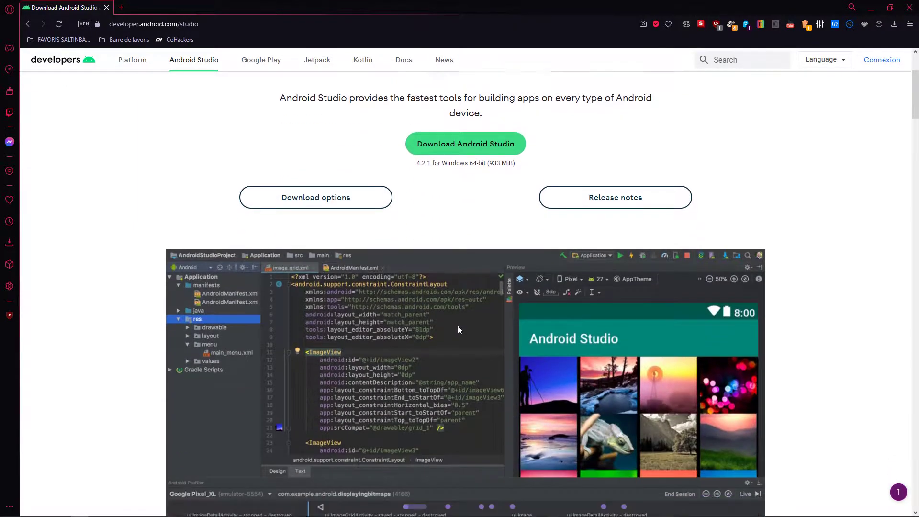
{"action": "scroll", "coordinate": [452, 344], "scroll_direction": "down", "scroll_amount": 5}
{"action": "scroll", "coordinate": [453, 343], "scroll_direction": "up", "scroll_amount": 5}
{"action": "scroll", "coordinate": [454, 344], "scroll_direction": "down", "scroll_amount": 10}
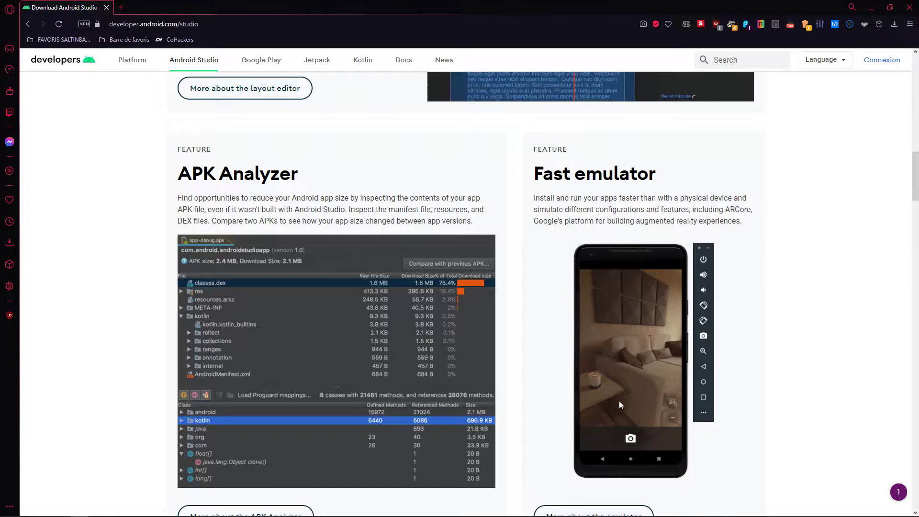
{"action": "scroll", "coordinate": [564, 366], "scroll_direction": "up", "scroll_amount": 1}
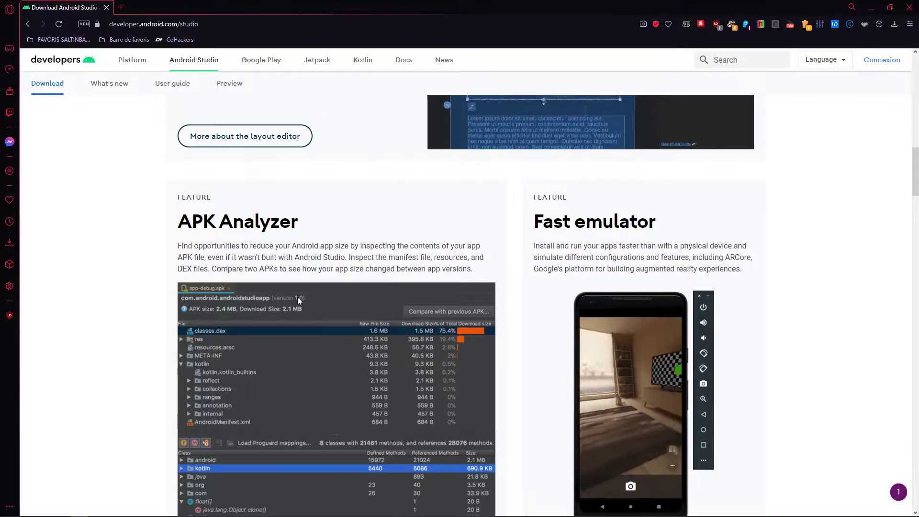
{"action": "scroll", "coordinate": [328, 292], "scroll_direction": "up", "scroll_amount": 15}
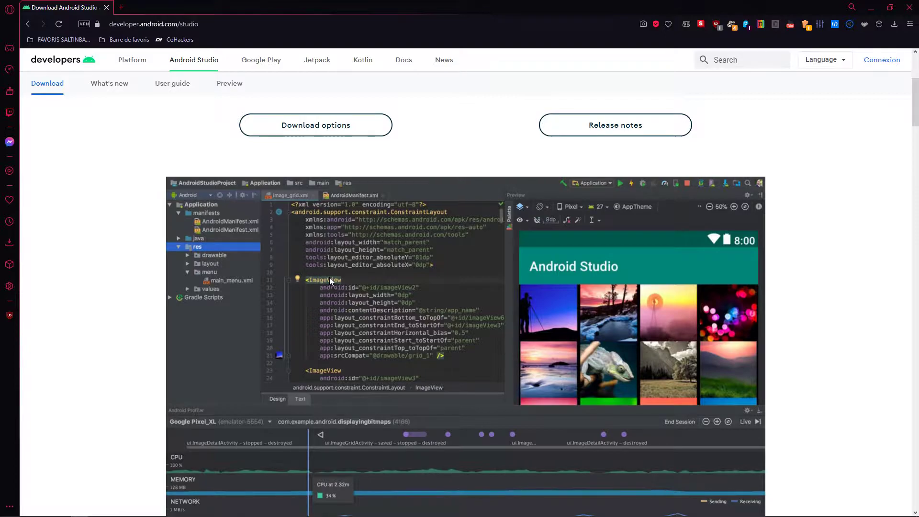
{"action": "scroll", "coordinate": [329, 277], "scroll_direction": "up", "scroll_amount": 3}
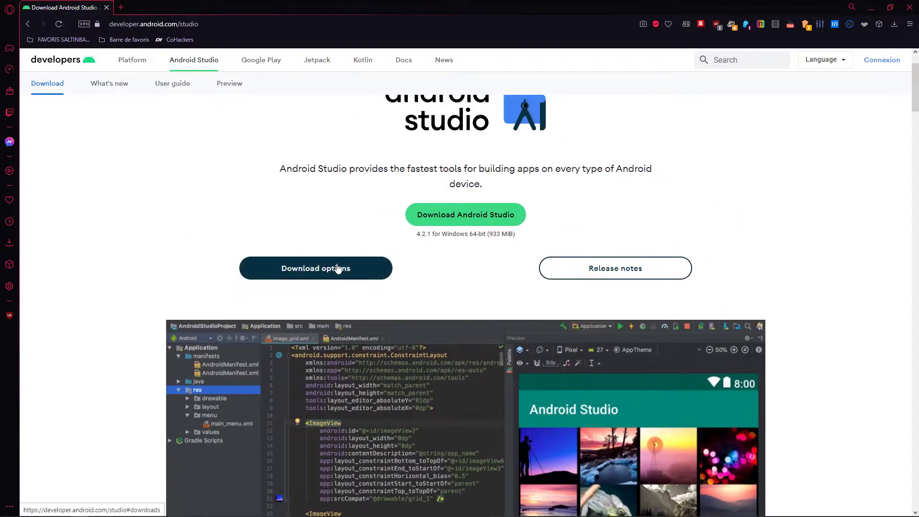
Accept the license terms and download the Android Studio 4.2.1 installer for Windows 64-bit.
{"action": "left_click", "coordinate": [450, 221]}
{"action": "scroll", "coordinate": [429, 381], "scroll_direction": "down", "scroll_amount": 15}
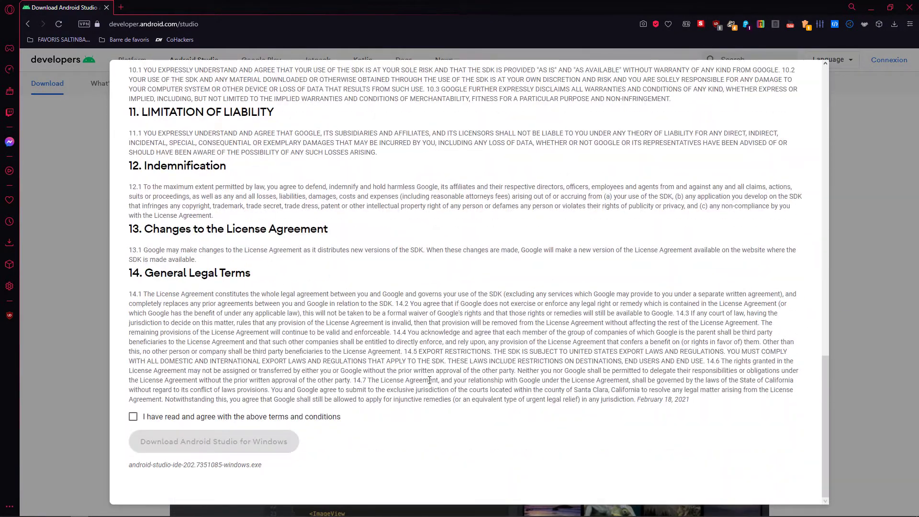
{"action": "left_click", "coordinate": [133, 418]}
{"action": "left_click", "coordinate": [154, 443]}
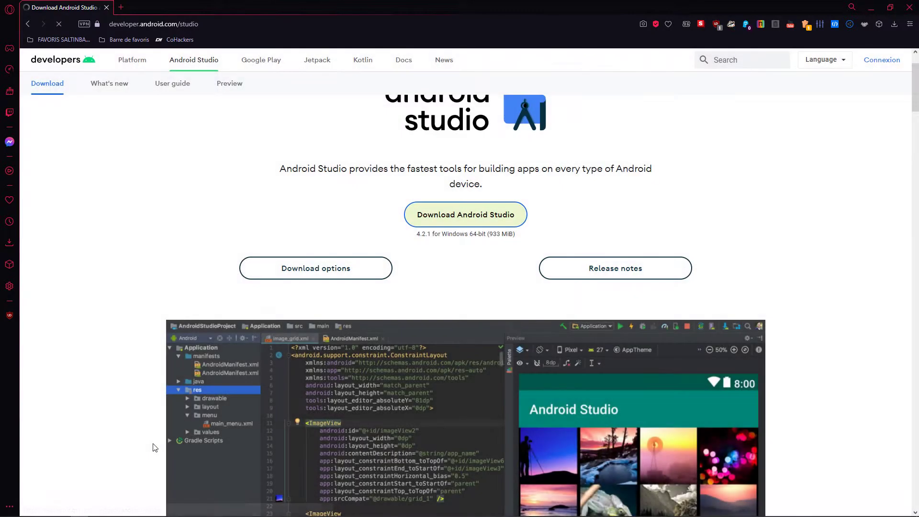
{"action": "left_click", "coordinate": [377, 243]}
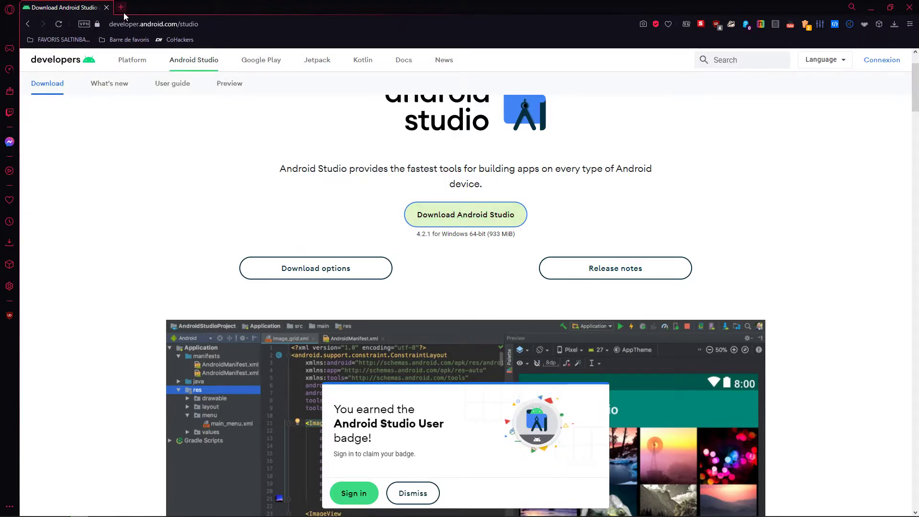
Search the web in a new tab for "instruction intell android" and open the AccelererEmulateur.pdf document.
{"action": "left_click", "coordinate": [121, 7]}
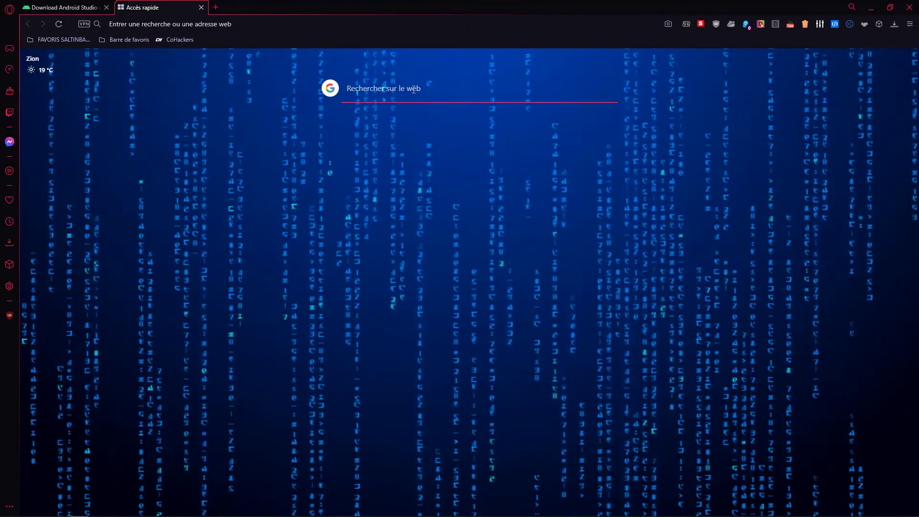
{"action": "type", "text": "instruction intell"}
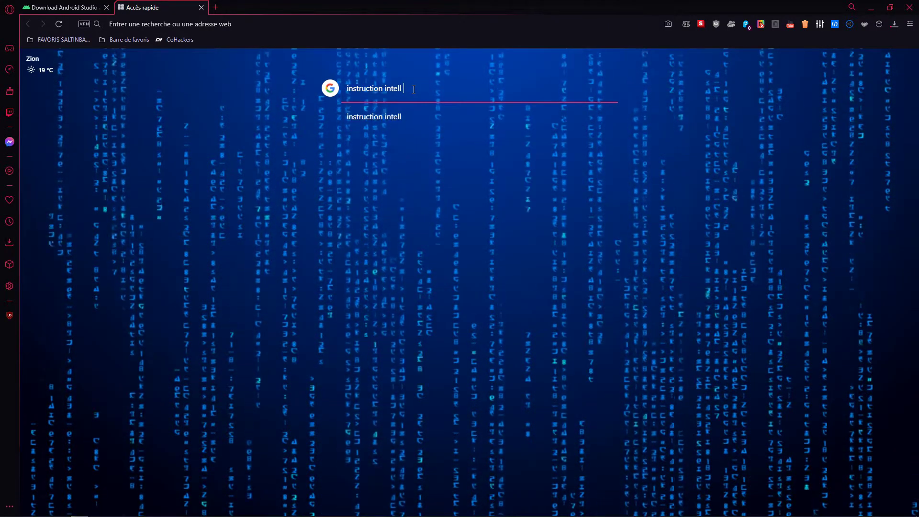
{"action": "type", "text": " android"}
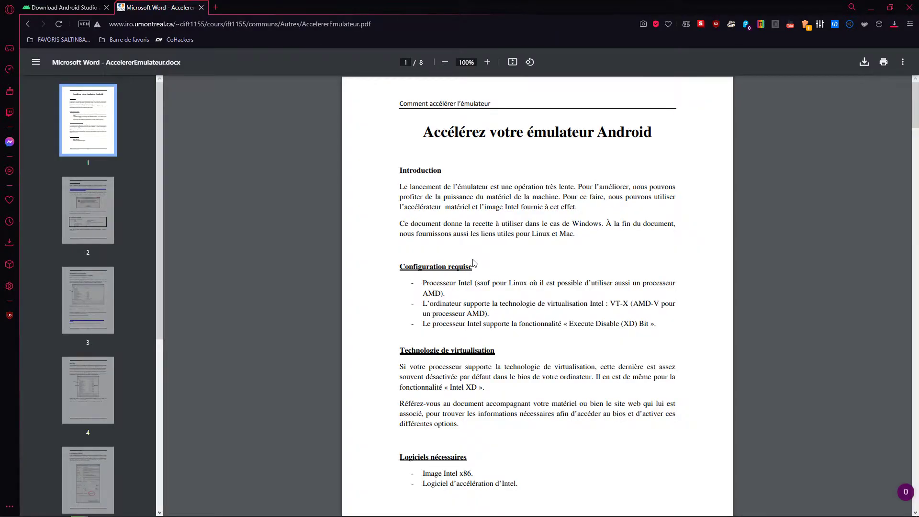
Follow the PDF's link to Intel's acceleration software and open the HAXM v7.7.0 release in the intel/haxm GitHub repository.
{"action": "scroll", "coordinate": [474, 263], "scroll_direction": "down", "scroll_amount": 7}
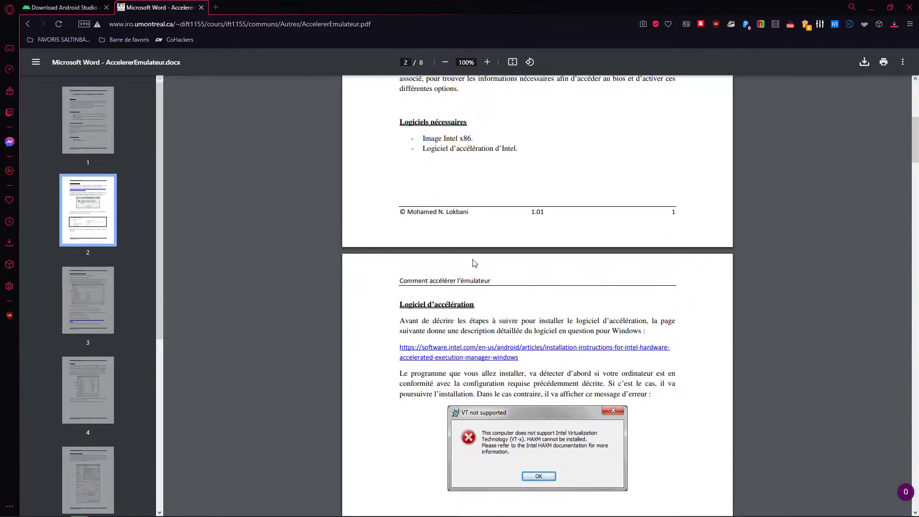
{"action": "left_click", "coordinate": [509, 354]}
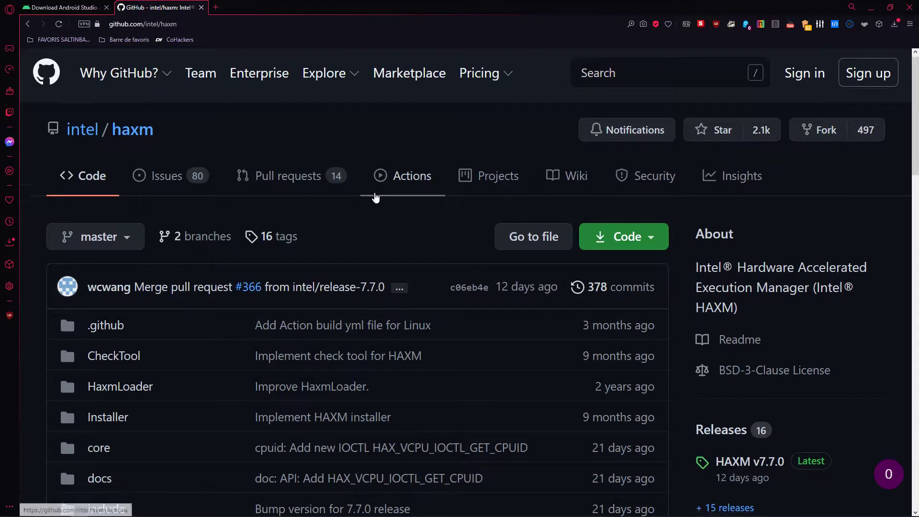
{"action": "scroll", "coordinate": [377, 173], "scroll_direction": "down", "scroll_amount": 2}
{"action": "scroll", "coordinate": [478, 206], "scroll_direction": "up", "scroll_amount": 2}
{"action": "scroll", "coordinate": [513, 223], "scroll_direction": "down", "scroll_amount": 1}
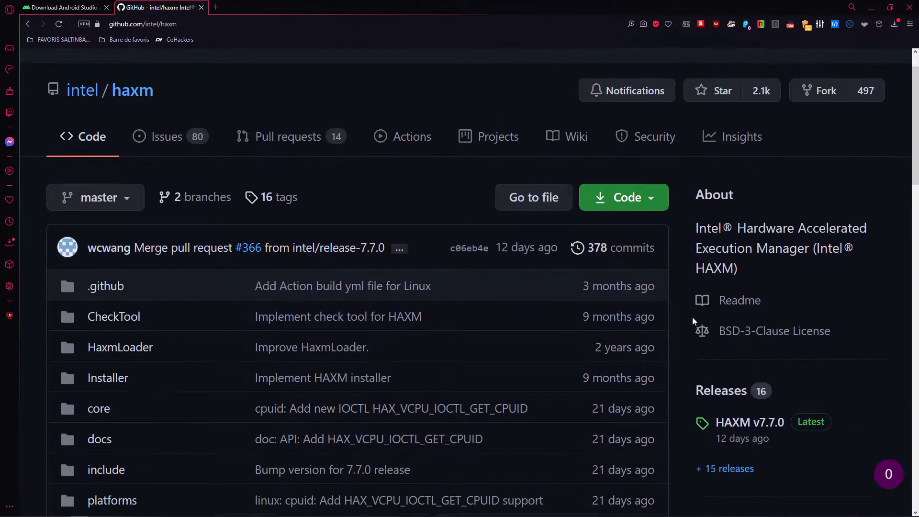
{"action": "left_click", "coordinate": [760, 423]}
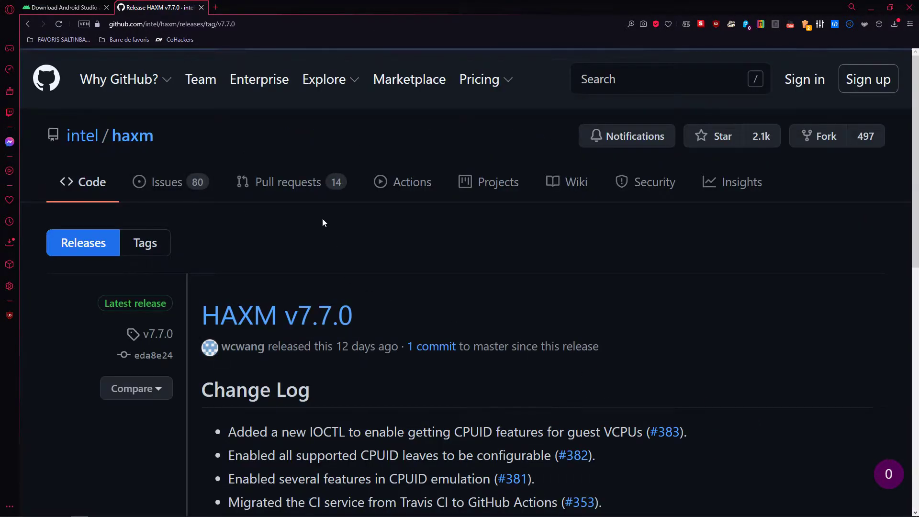
Download haxm-windows_v7_7_0.zip from the release assets and save it to the STOCKAGE HDD (D:) drive.
{"action": "scroll", "coordinate": [323, 218], "scroll_direction": "down", "scroll_amount": 3}
{"action": "scroll", "coordinate": [314, 211], "scroll_direction": "down", "scroll_amount": 3}
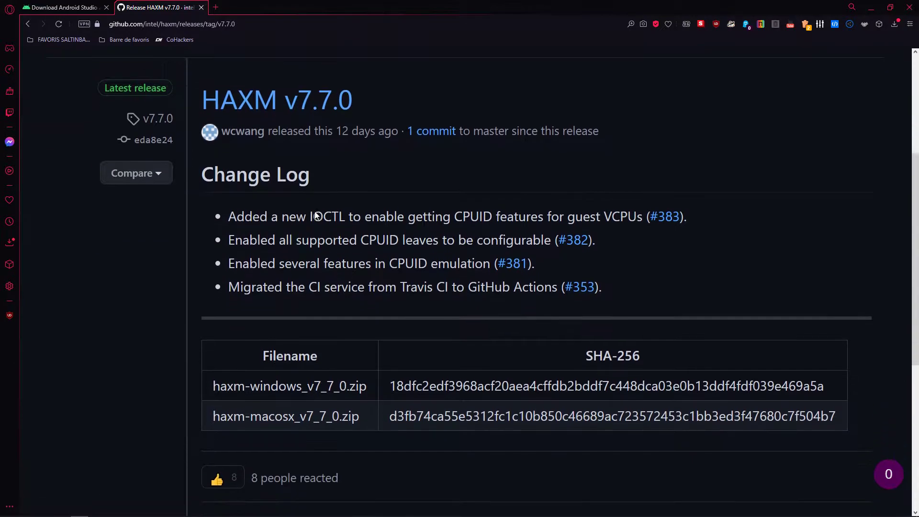
{"action": "scroll", "coordinate": [338, 237], "scroll_direction": "down", "scroll_amount": 4}
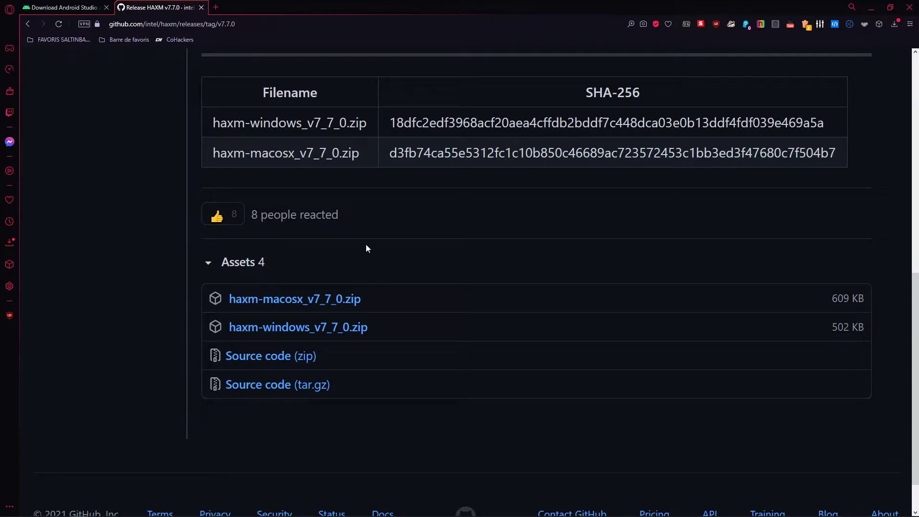
{"action": "left_click", "coordinate": [324, 329]}
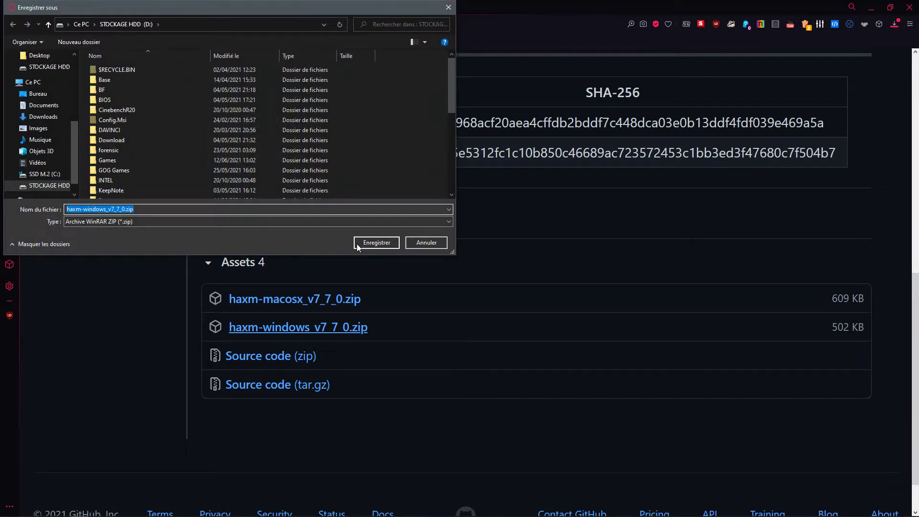
{"action": "left_click", "coordinate": [357, 244]}
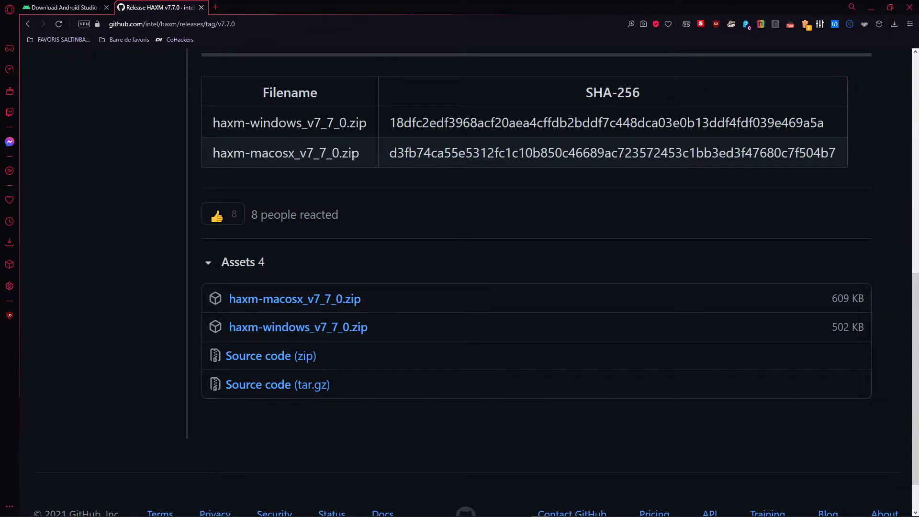
Shrink and move the browser window aside to expose the desktop, and show the desktop icons.
{"action": "double_click", "coordinate": [467, 5]}
{"action": "left_click_drag", "start_coordinate": [349, 5], "coordinate": [720, 174]}
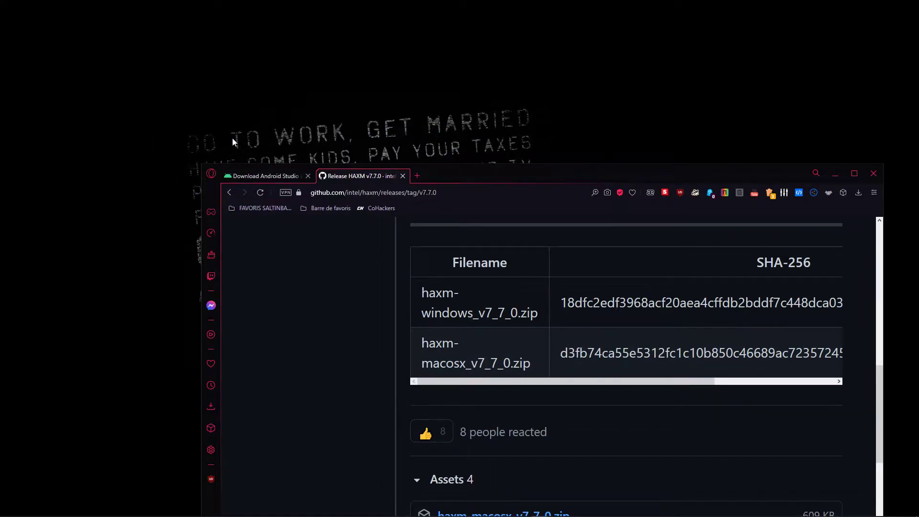
{"action": "right_click", "coordinate": [232, 56]}
{"action": "mouse_move", "coordinate": [234, 60]}
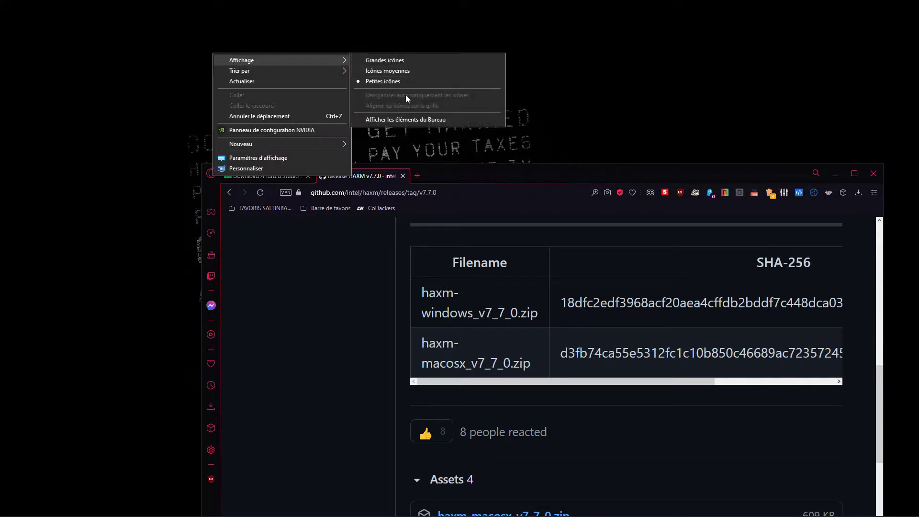
{"action": "left_click", "coordinate": [387, 120]}
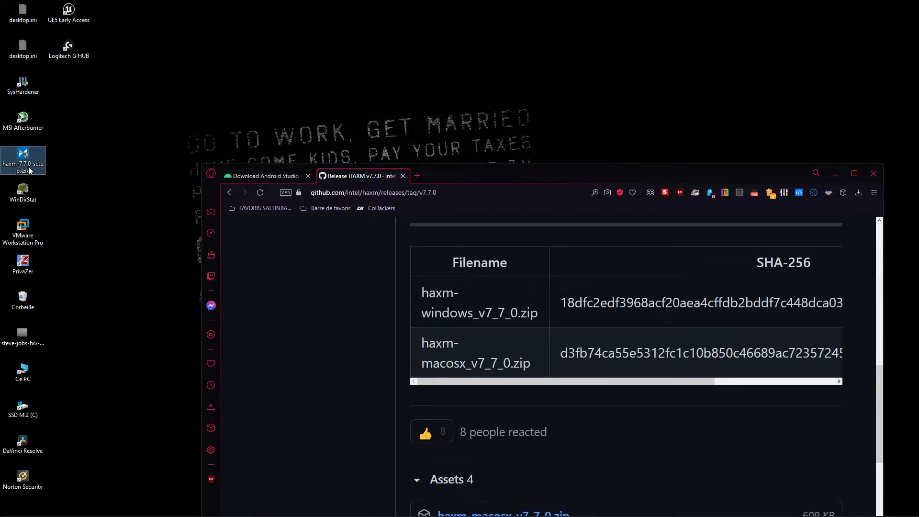
Launch haxm-7.7.0-setup.exe from the desktop and authorize the installer to make changes to the device.
{"action": "double_click", "coordinate": [28, 166]}
{"action": "left_click", "coordinate": [72, 289]}
{"action": "key", "text": "ctrl+alt+Delete"}
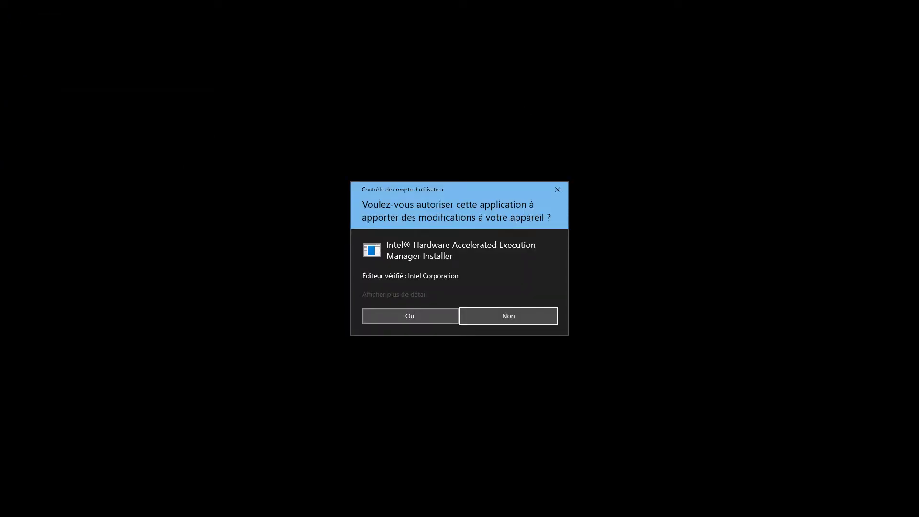
{"action": "left_click", "coordinate": [413, 314]}
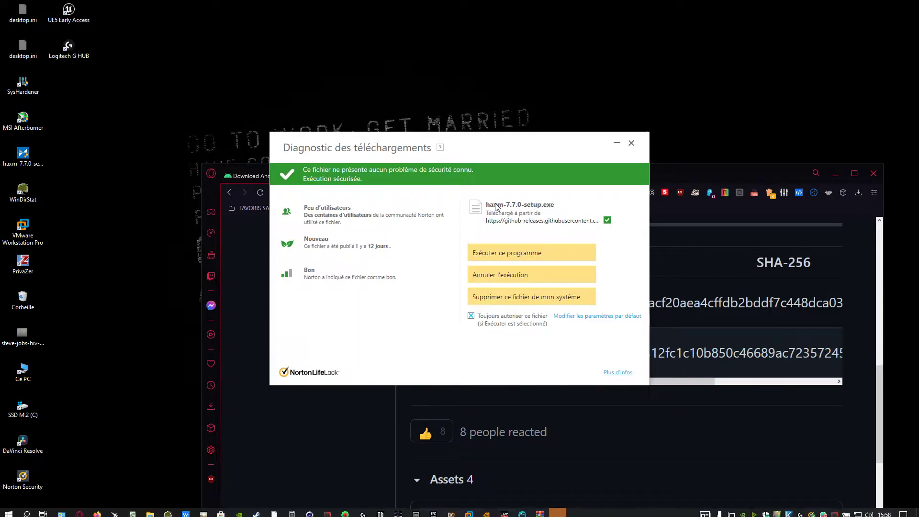
Allow haxm-7.7.0-setup.exe to run in Norton, accept the license agreement, and complete the Intel HAXM installation.
{"action": "left_click", "coordinate": [517, 259]}
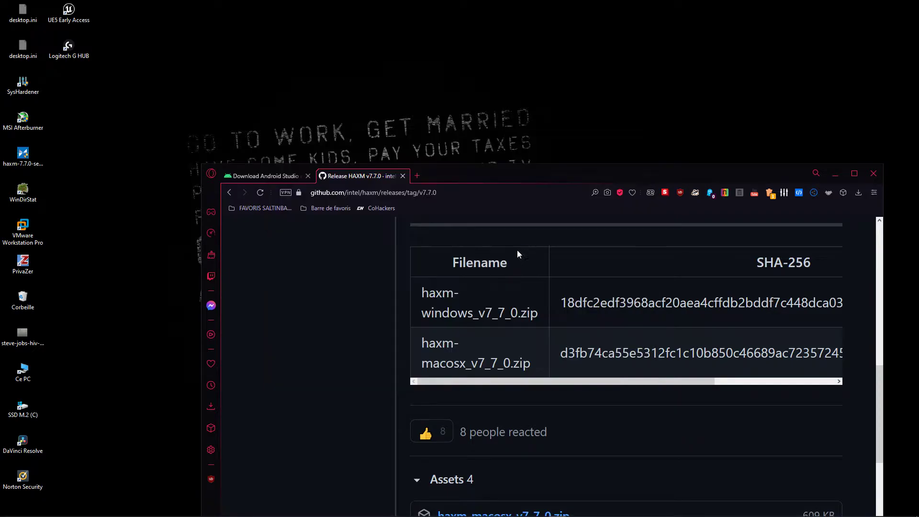
{"action": "left_click", "coordinate": [508, 343]}
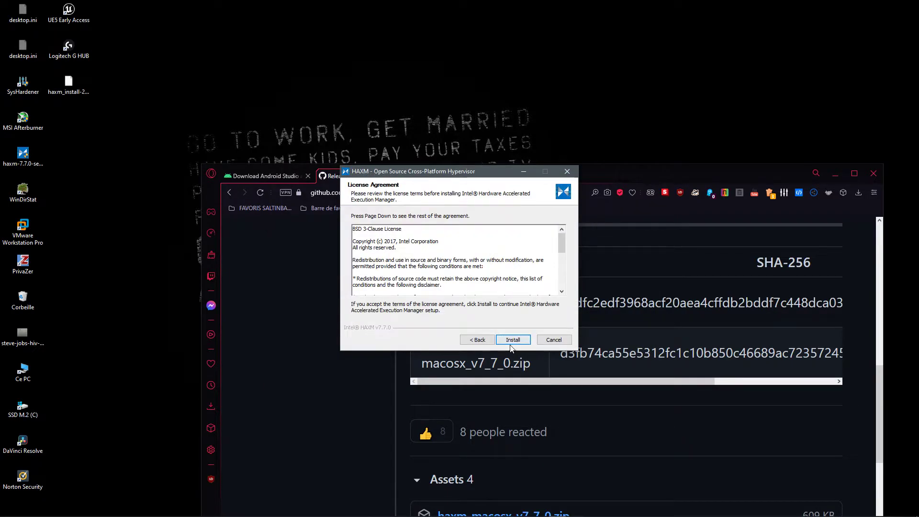
{"action": "left_click", "coordinate": [509, 346]}
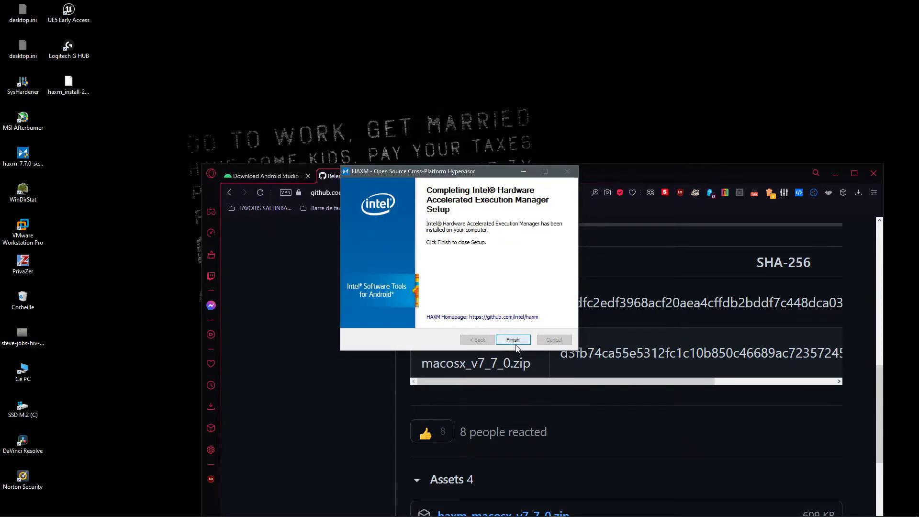
{"action": "left_click", "coordinate": [518, 342]}
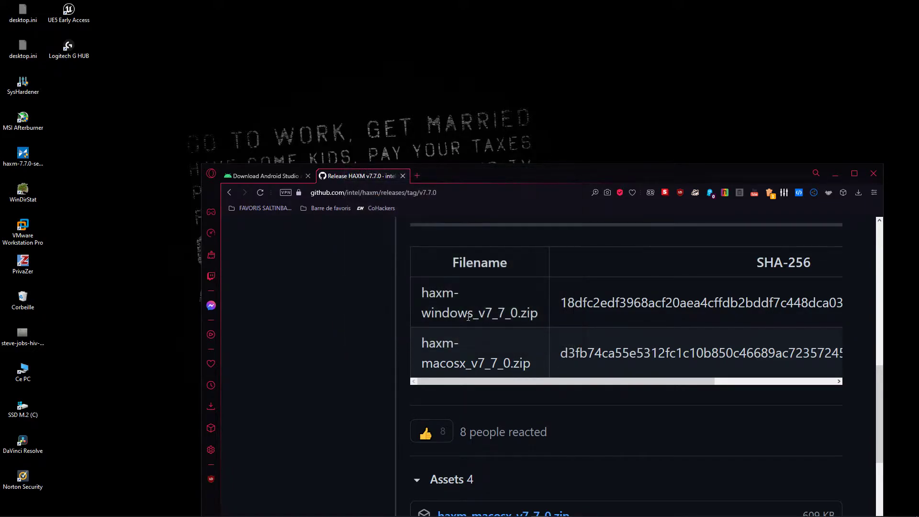
Maximize the browser, return to the Android Studio download page, and launch the downloaded android-studio-ide-202.7351085-windows.exe.
{"action": "double_click", "coordinate": [477, 168]}
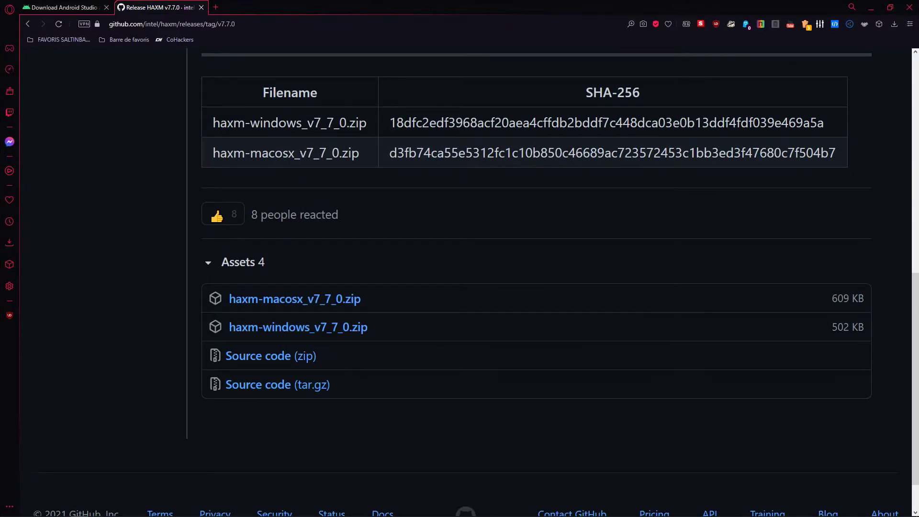
{"action": "scroll", "coordinate": [378, 65], "scroll_direction": "up", "scroll_amount": 15}
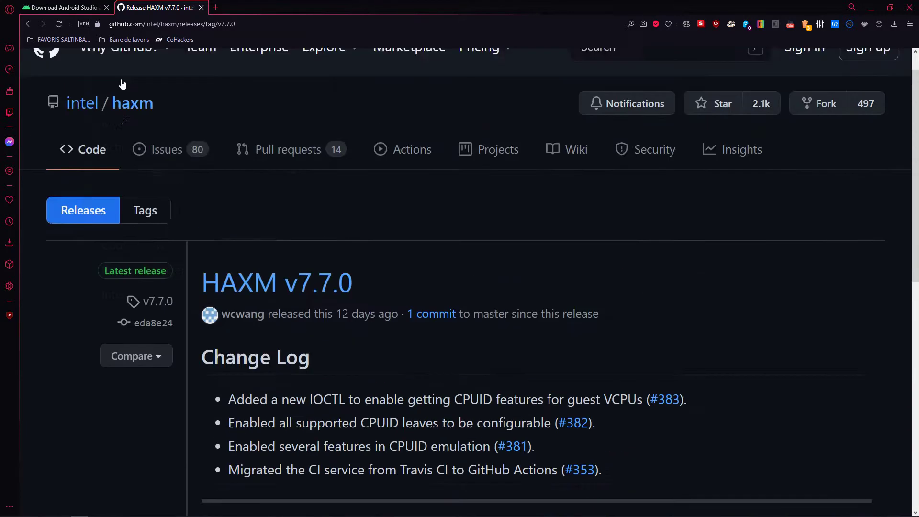
{"action": "left_click", "coordinate": [63, 7]}
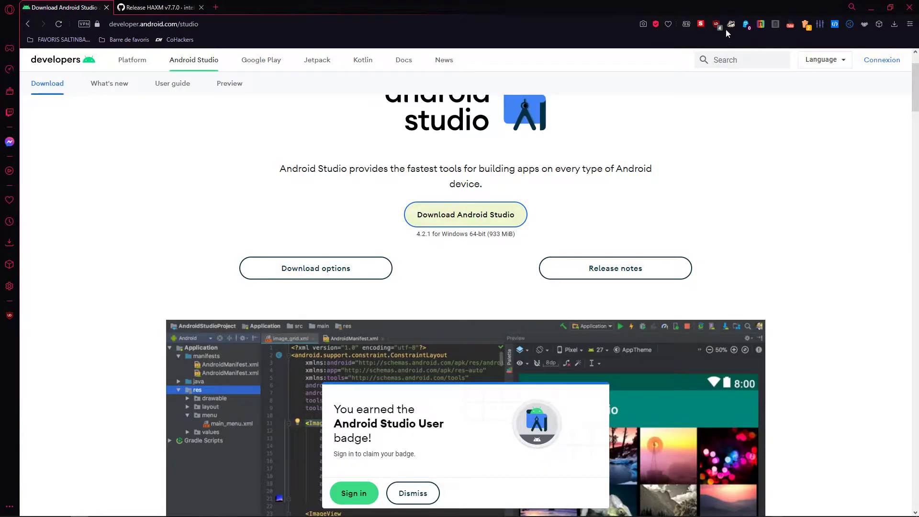
{"action": "left_click", "coordinate": [894, 25]}
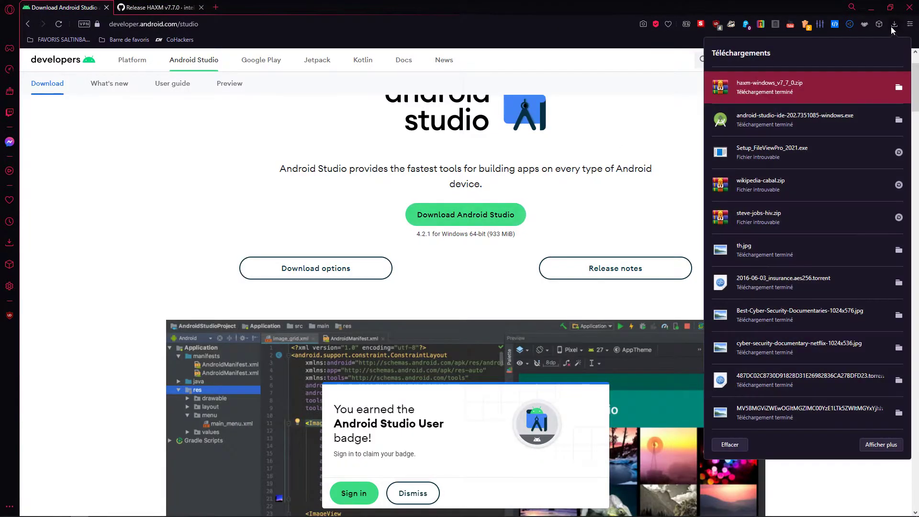
{"action": "left_click", "coordinate": [804, 123]}
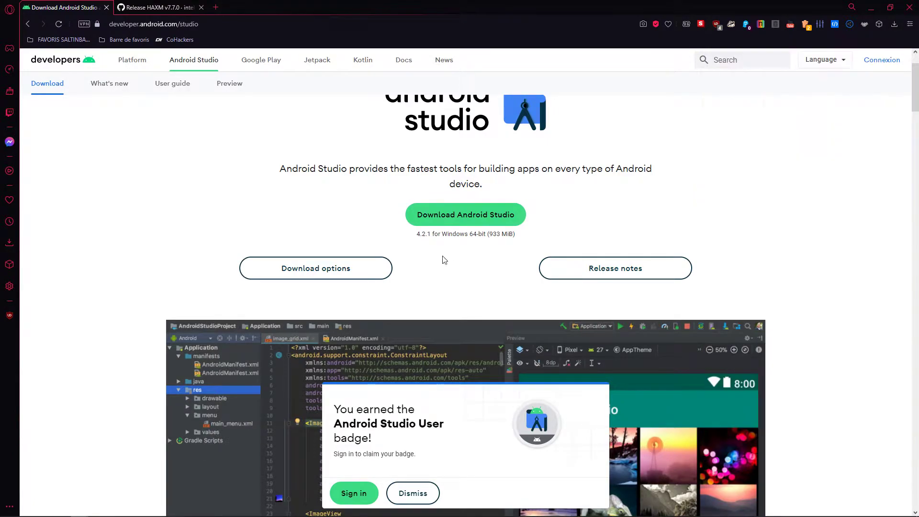
Restore the browser to a smaller window, reposition it over the desktop, and dismiss the Android Studio User badge.
{"action": "scroll", "coordinate": [424, 288], "scroll_direction": "up", "scroll_amount": 2}
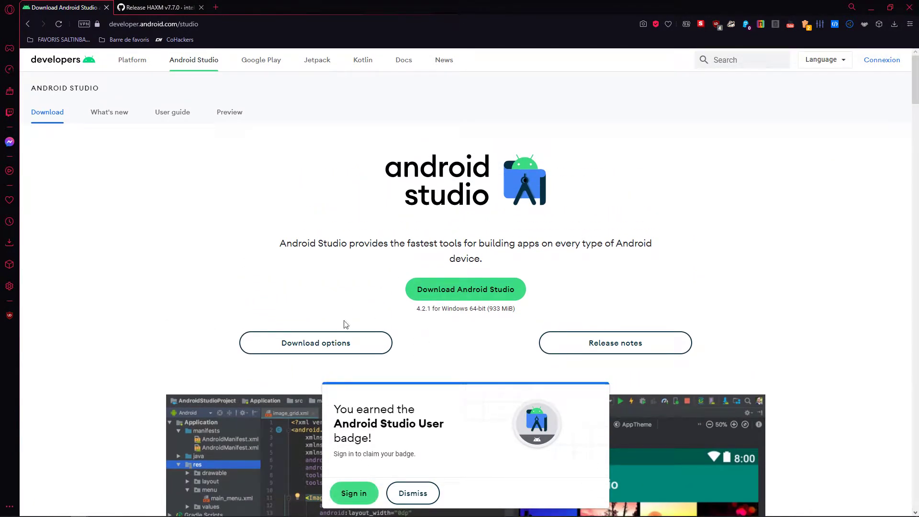
{"action": "key", "text": "super+Down"}
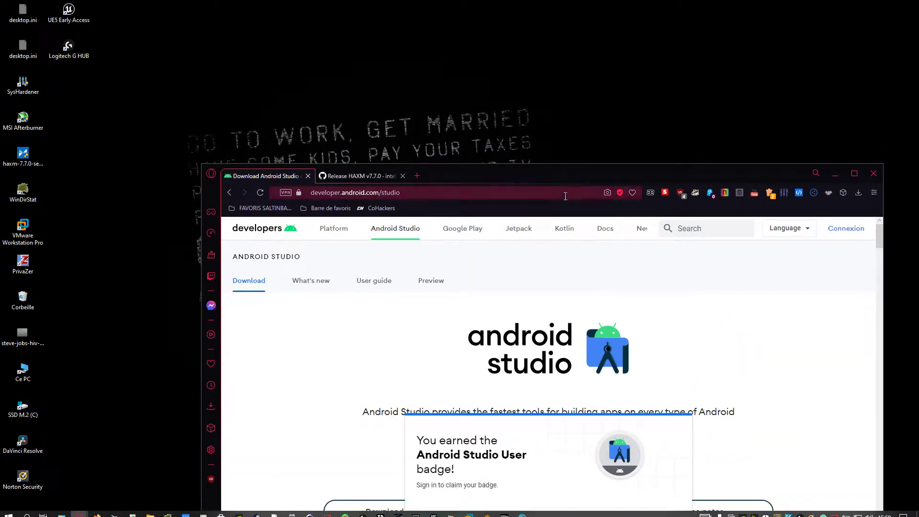
{"action": "left_click_drag", "start_coordinate": [553, 172], "coordinate": [466, 97]}
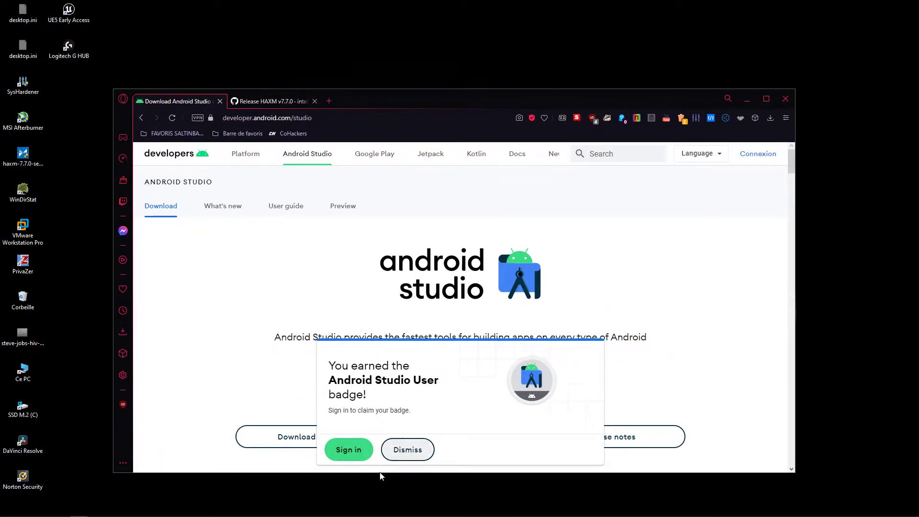
{"action": "left_click", "coordinate": [408, 450]}
{"action": "left_click", "coordinate": [313, 120]}
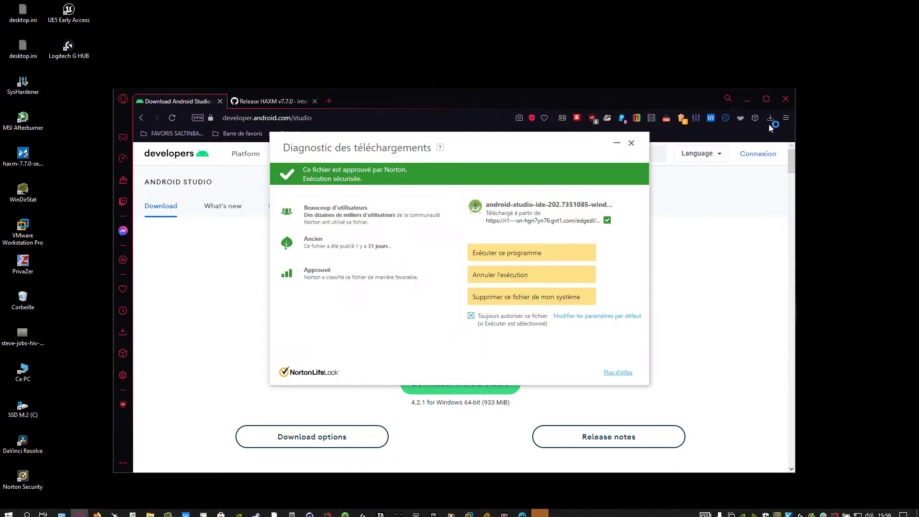
Allow the Android Studio installer to run in Norton, minimize the browser, and authorize the installer through the authentic Windows sign-in screen.
{"action": "left_click", "coordinate": [487, 255]}
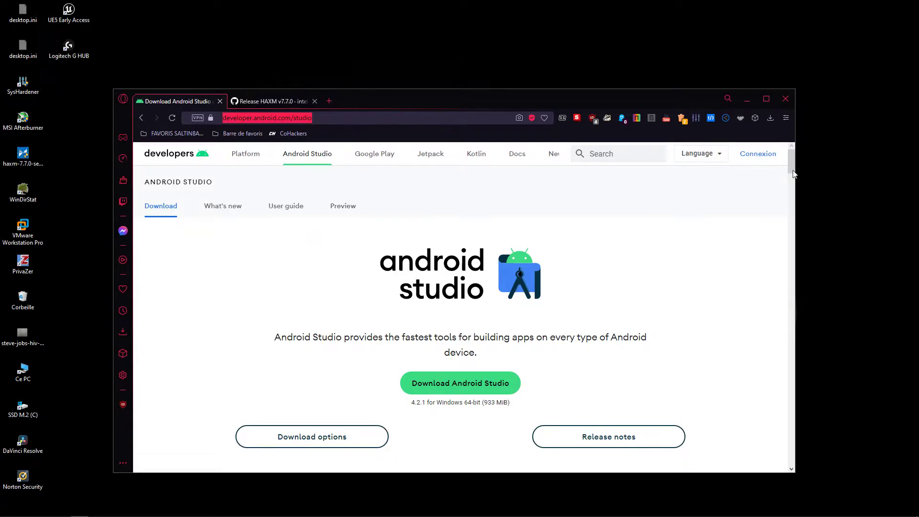
{"action": "left_click", "coordinate": [755, 94]}
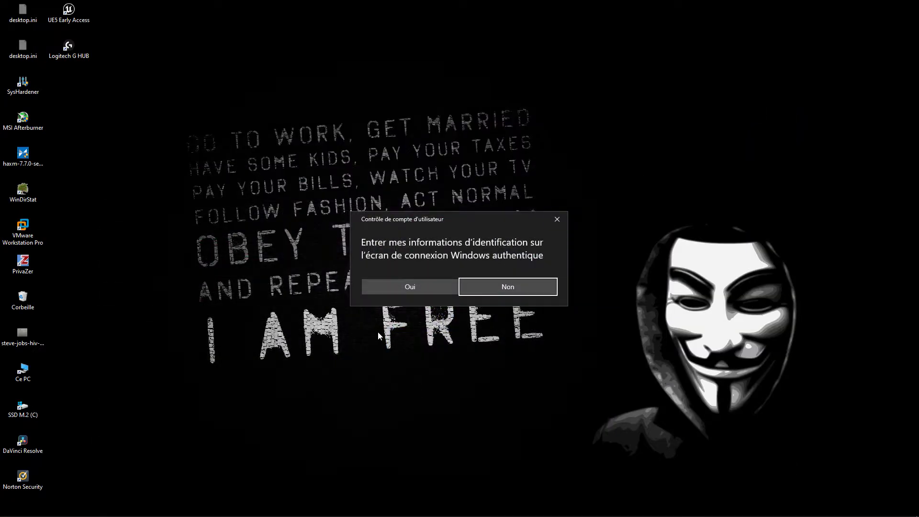
{"action": "key", "text": "ctrl+alt+Delete"}
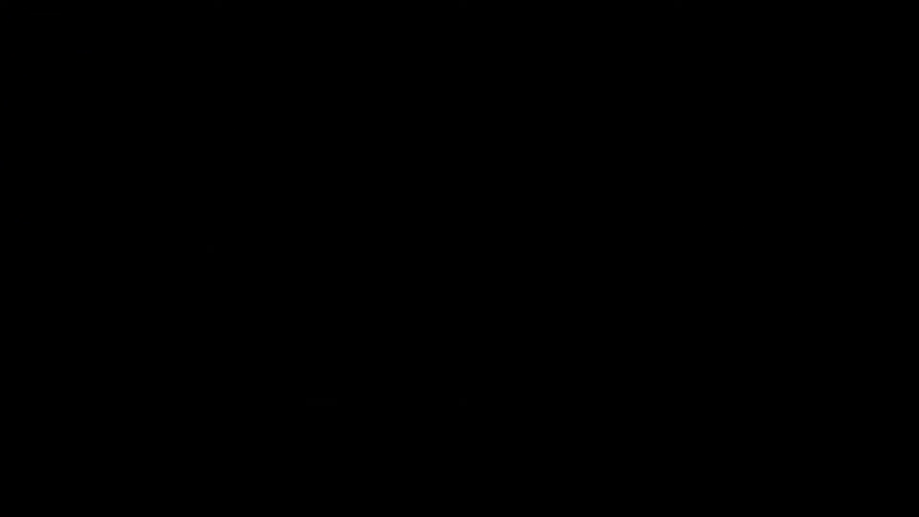
{"action": "left_click", "coordinate": [378, 316]}
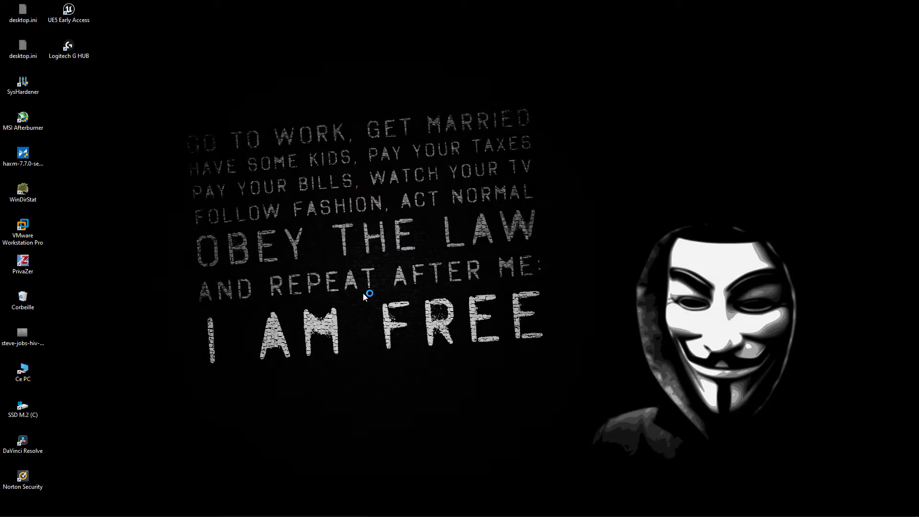
Install Android Studio with Android Virtual Device into D:\Program Files\Android\Android Studio, and finish setup with Start Android Studio enabled.
{"action": "left_click", "coordinate": [516, 342]}
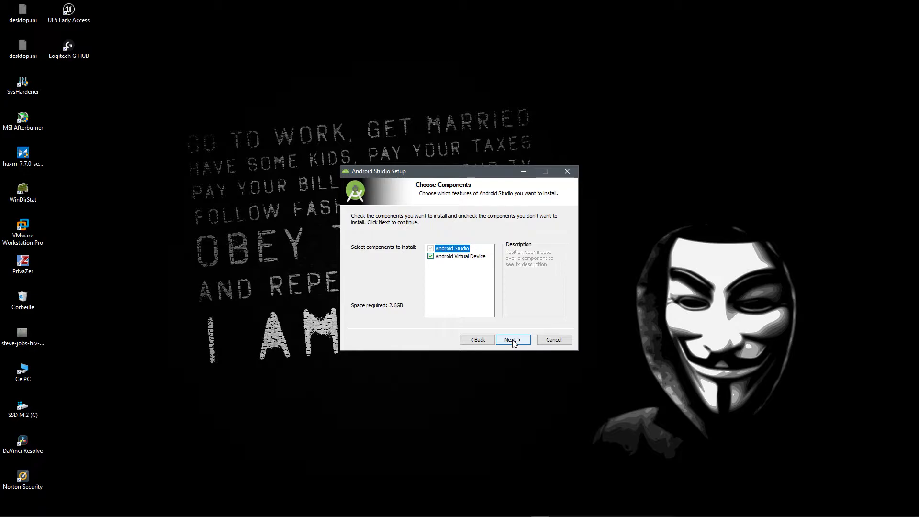
{"action": "left_click", "coordinate": [513, 341]}
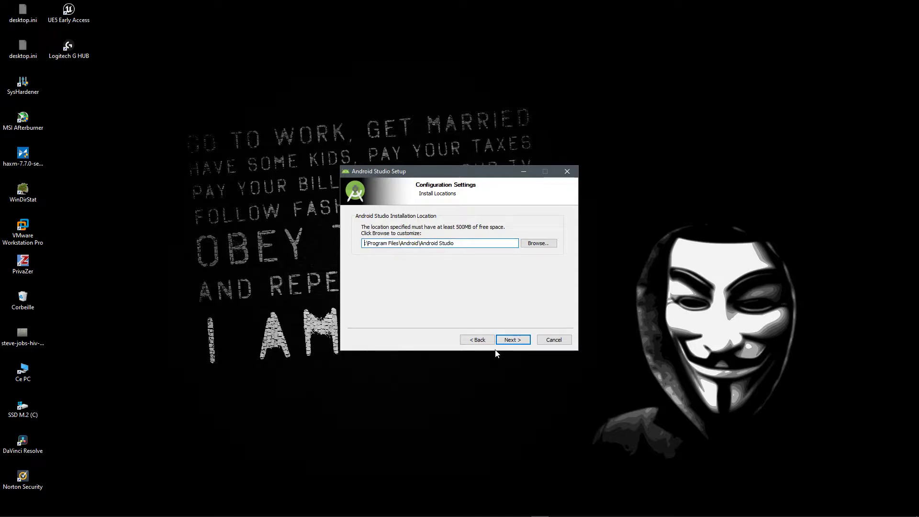
{"action": "key", "text": "Return"}
{"action": "key", "text": "Return"}
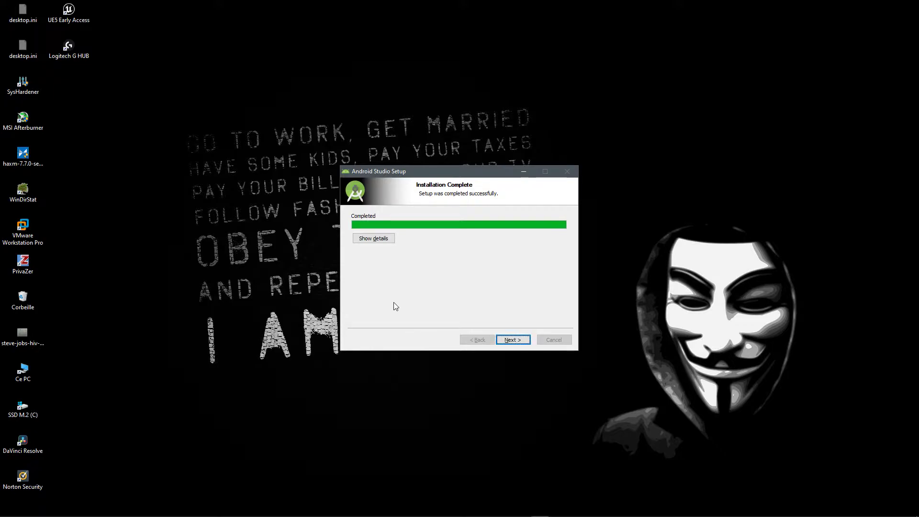
{"action": "left_click", "coordinate": [518, 340]}
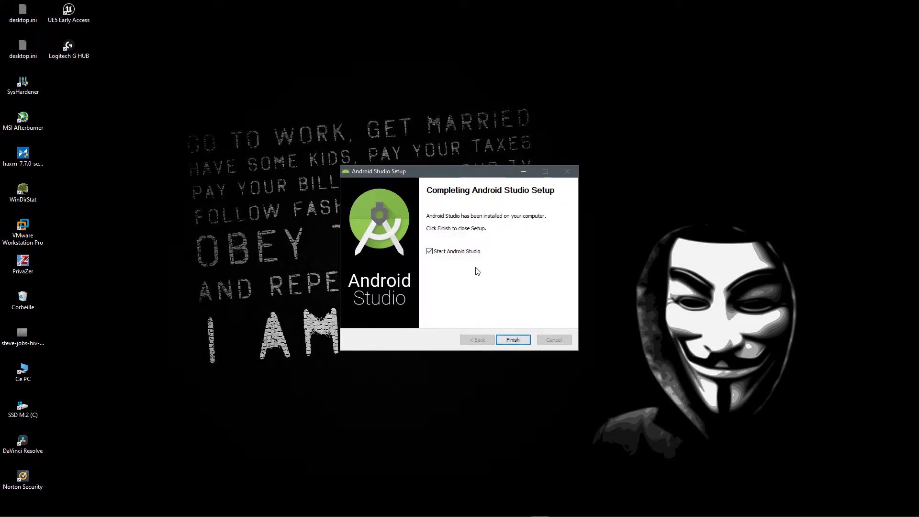
{"action": "left_click", "coordinate": [521, 339]}
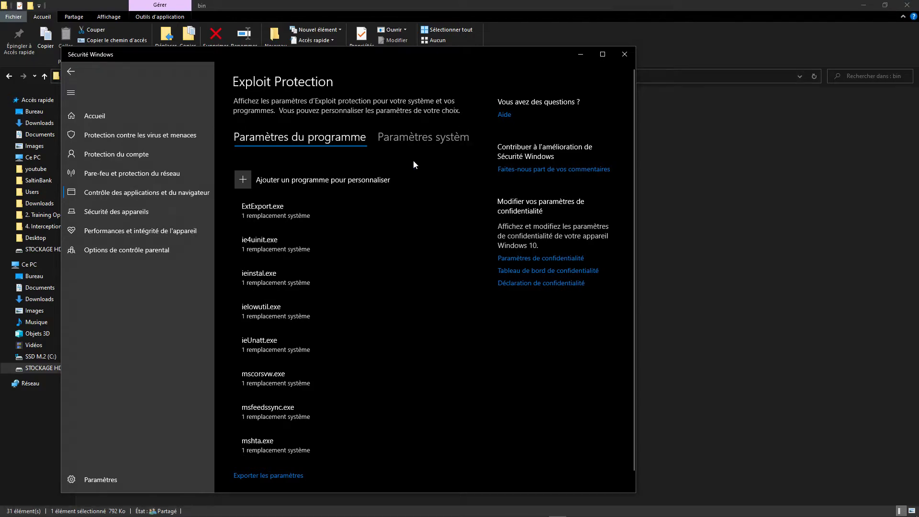
Add studio64.exe from D:\Program Files\Android\Android Studio\bin to the Exploit Protection program settings by its exact file path.
{"action": "left_click", "coordinate": [420, 139]}
{"action": "left_click", "coordinate": [367, 146]}
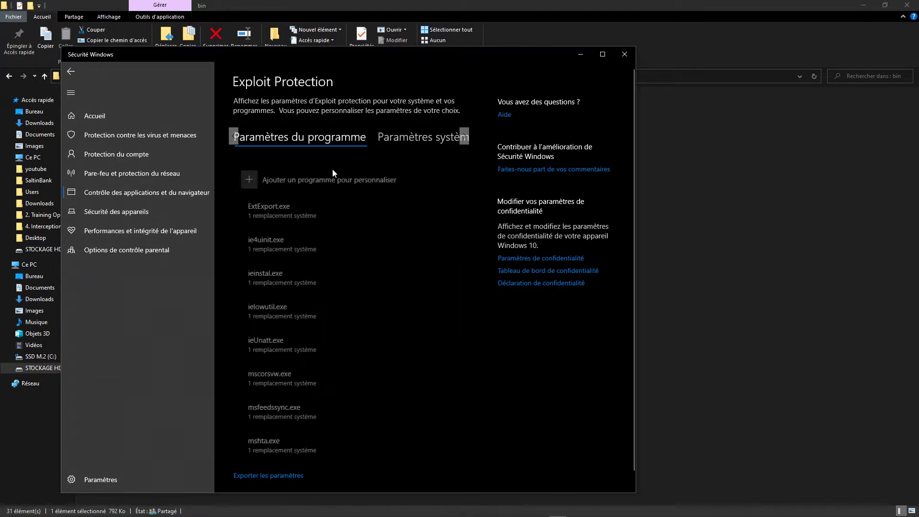
{"action": "left_click", "coordinate": [286, 182]}
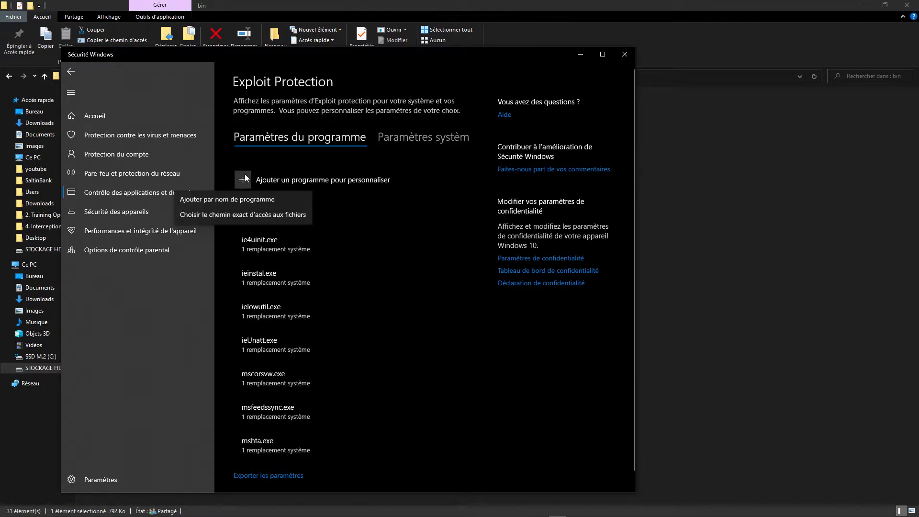
{"action": "left_click", "coordinate": [251, 213]}
{"action": "left_click", "coordinate": [225, 70]}
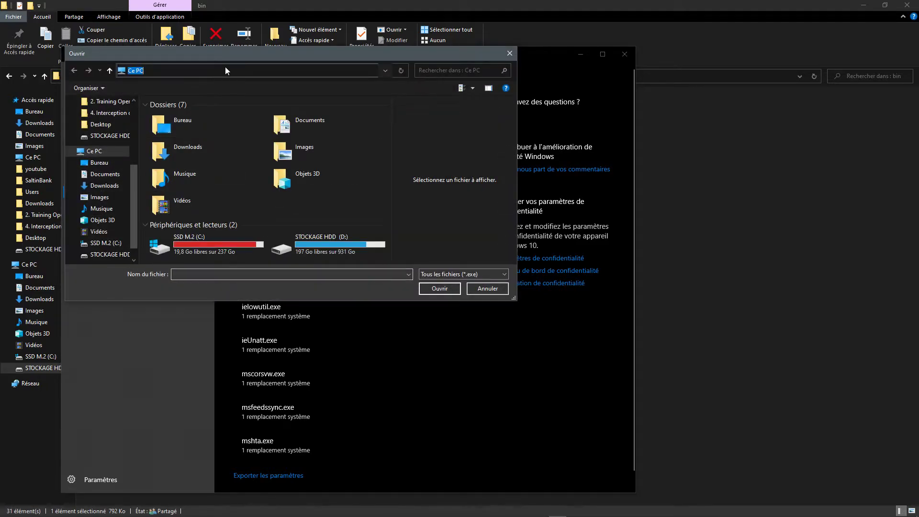
{"action": "type", "text": "D:\\Program Files\\Android\\Android Studio\\bin"}
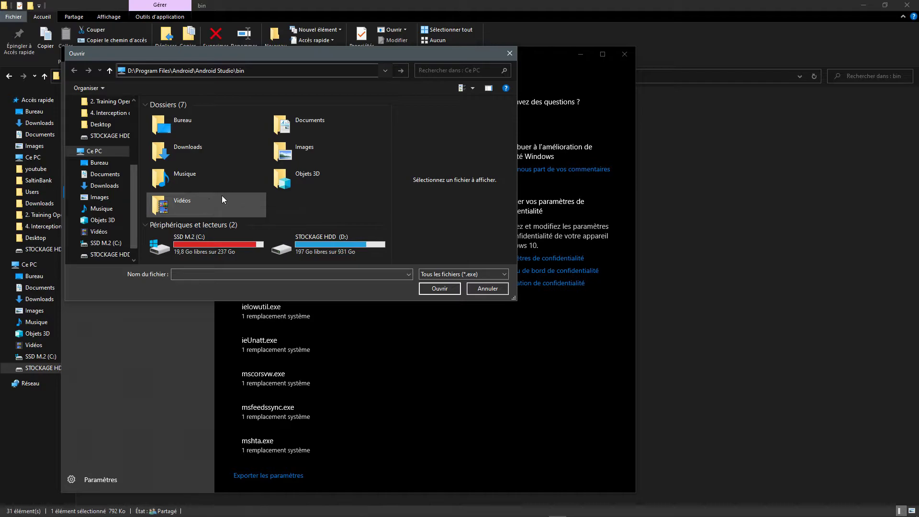
{"action": "key", "text": "Return"}
{"action": "double_click", "coordinate": [192, 216]}
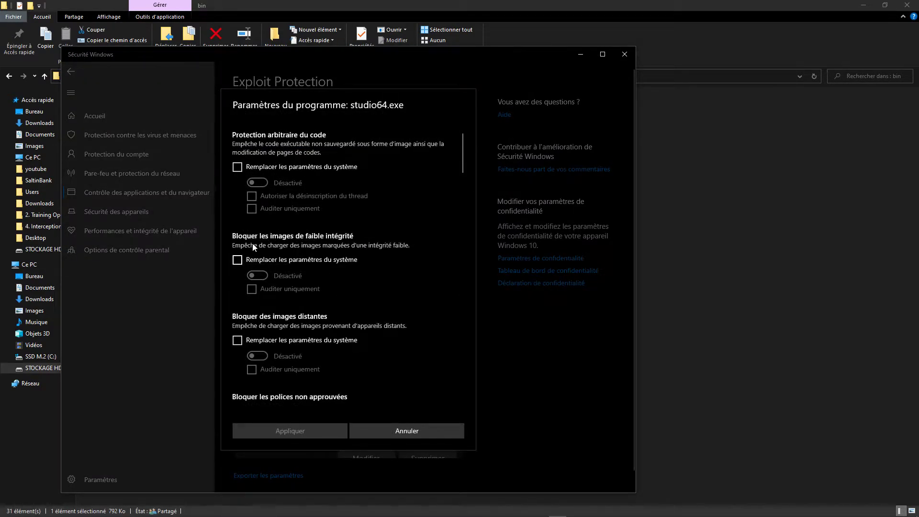
{"action": "left_click", "coordinate": [236, 168]}
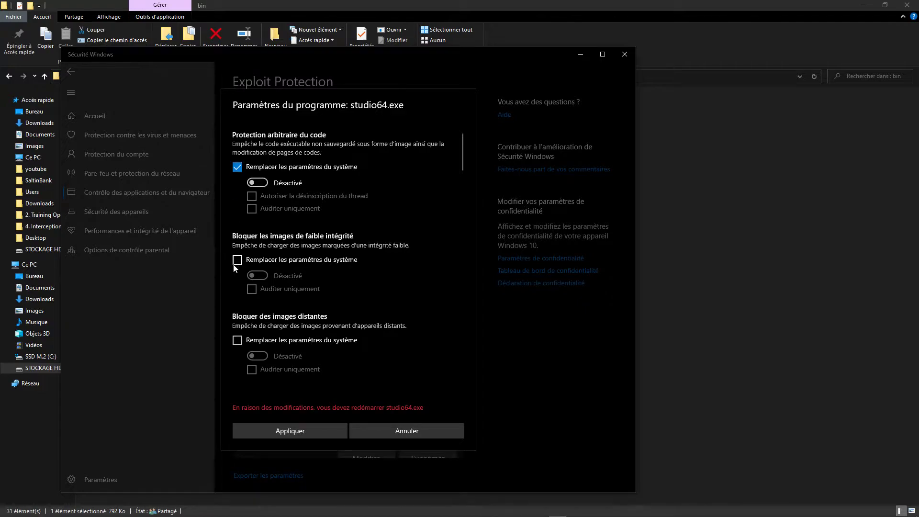
{"action": "left_click", "coordinate": [240, 172]}
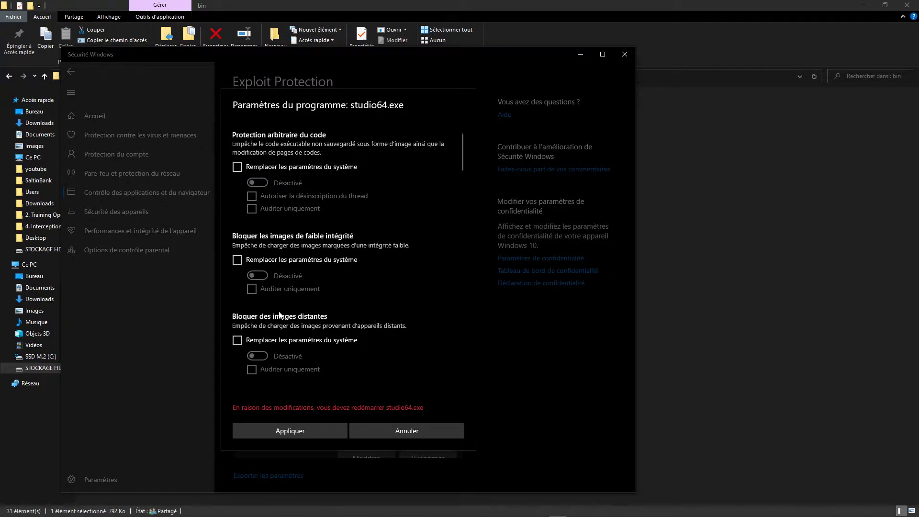
Check the Stack Overflow answer for which exploit protection setting to override, and return to the studio64.exe program settings.
{"action": "key", "text": "alt+Tab"}
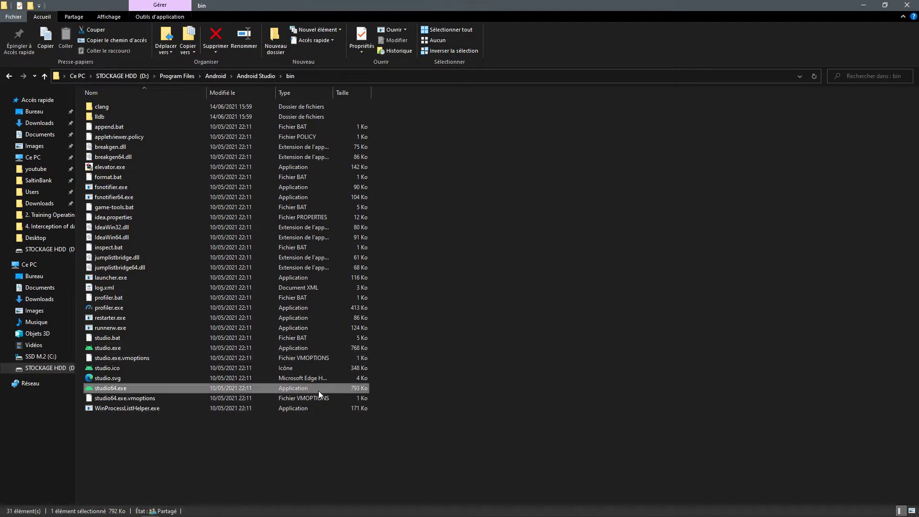
{"action": "key", "text": "alt+Tab"}
{"action": "key", "text": "alt+Tab"}
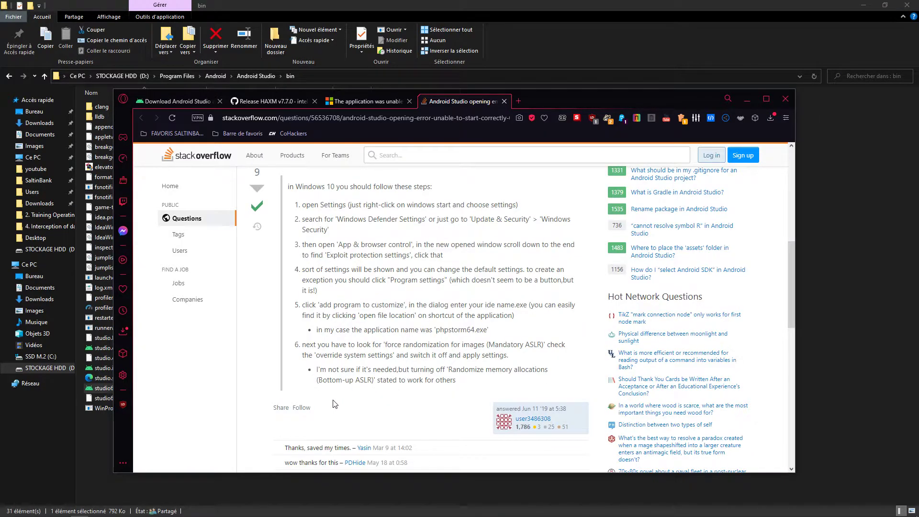
{"action": "key", "text": "alt+Tab"}
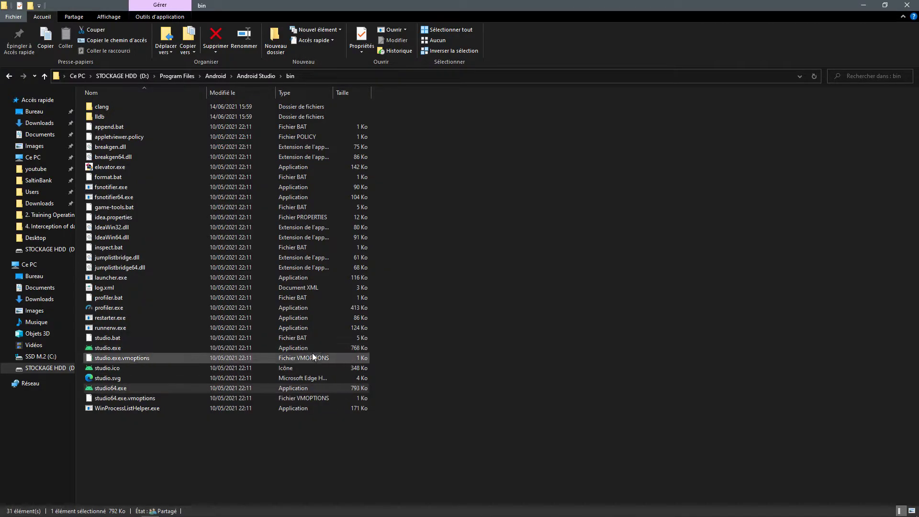
{"action": "key", "text": "alt+Tab"}
{"action": "key", "text": "alt+Tab"}
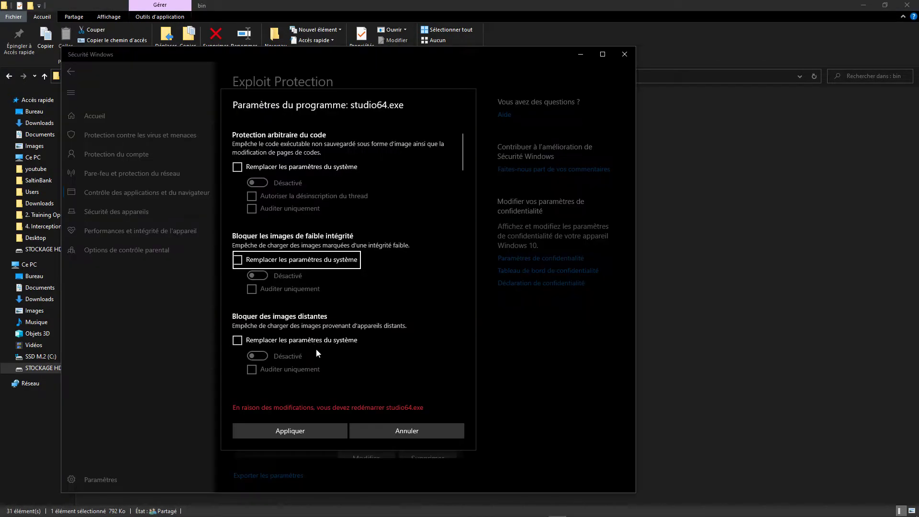
Examine the studio64.exe exploit protection settings to locate the image randomization and memory allocation randomization options.
{"action": "scroll", "coordinate": [324, 343], "scroll_direction": "down", "scroll_amount": 3}
{"action": "scroll", "coordinate": [324, 342], "scroll_direction": "down", "scroll_amount": 1}
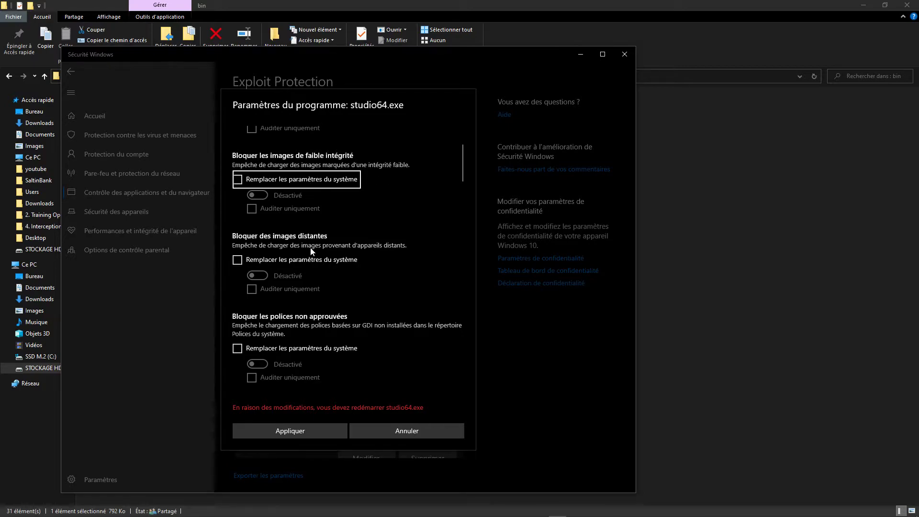
{"action": "scroll", "coordinate": [309, 261], "scroll_direction": "down", "scroll_amount": 5}
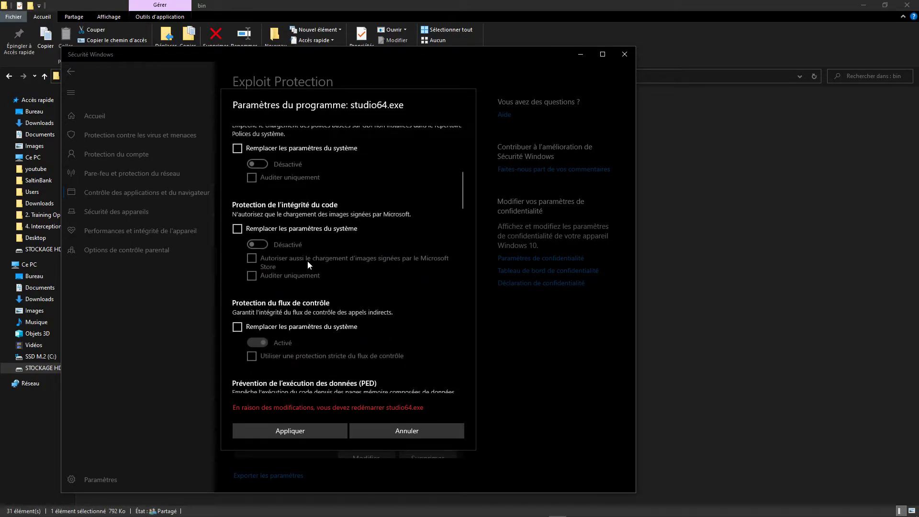
{"action": "scroll", "coordinate": [307, 264], "scroll_direction": "down", "scroll_amount": 4}
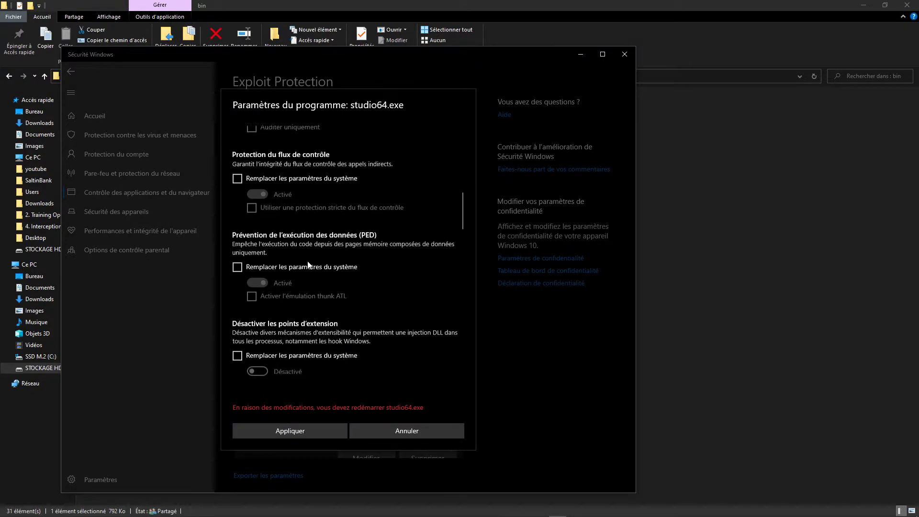
{"action": "scroll", "coordinate": [308, 263], "scroll_direction": "down", "scroll_amount": 2}
{"action": "scroll", "coordinate": [307, 260], "scroll_direction": "down", "scroll_amount": 4}
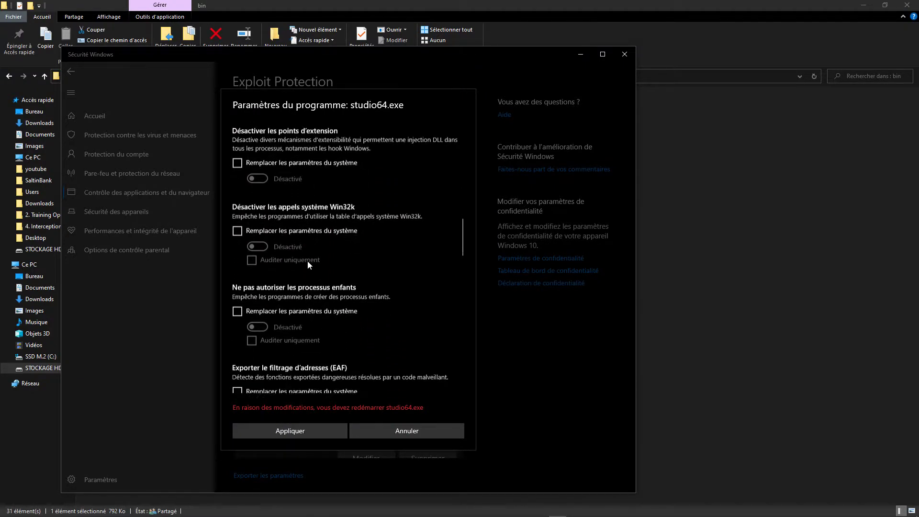
{"action": "scroll", "coordinate": [308, 267], "scroll_direction": "down", "scroll_amount": 4}
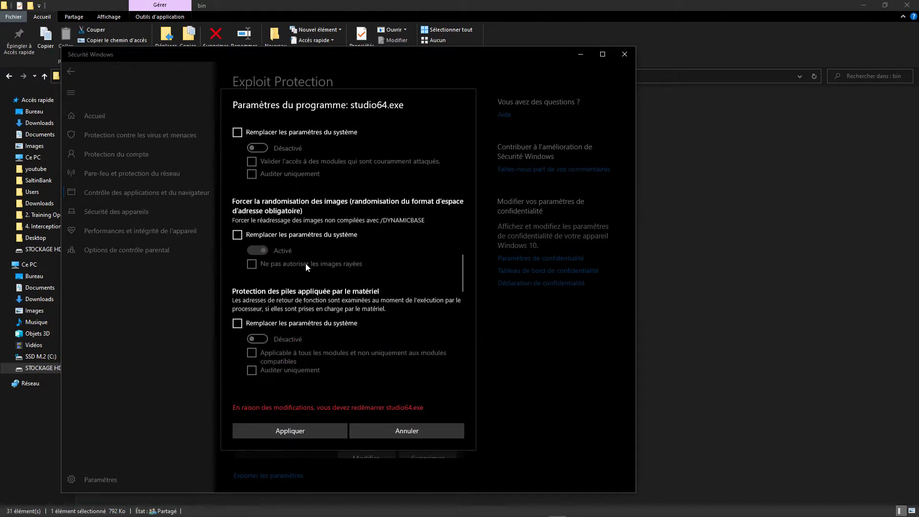
{"action": "scroll", "coordinate": [294, 293], "scroll_direction": "down", "scroll_amount": 2}
{"action": "scroll", "coordinate": [293, 293], "scroll_direction": "down", "scroll_amount": 2}
{"action": "scroll", "coordinate": [291, 289], "scroll_direction": "down", "scroll_amount": 4}
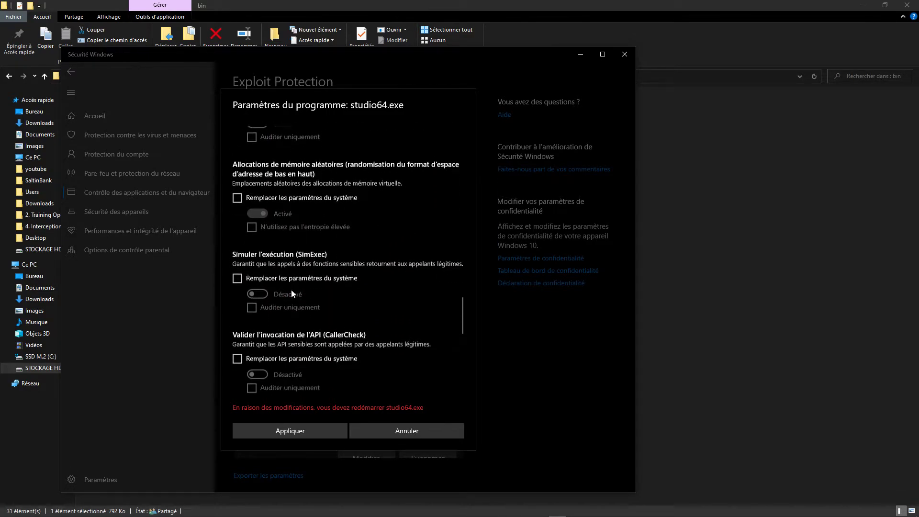
{"action": "scroll", "coordinate": [292, 290], "scroll_direction": "down", "scroll_amount": 4}
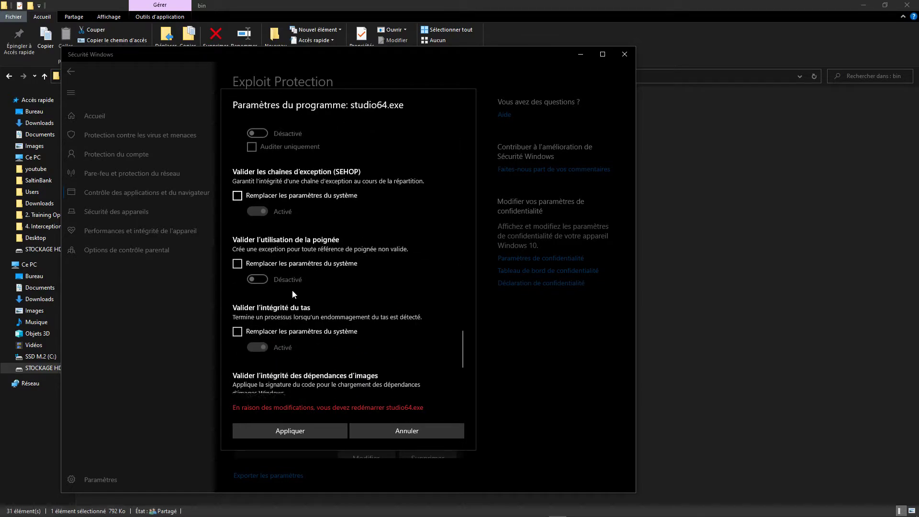
{"action": "scroll", "coordinate": [294, 294], "scroll_direction": "down", "scroll_amount": 1}
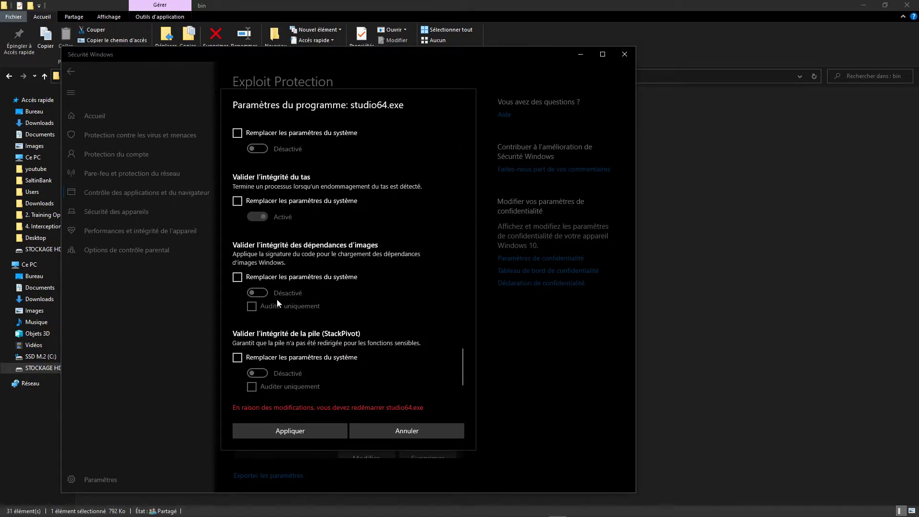
Reread the Stack Overflow answer's step on Mandatory ASLR and its note on turning off Bottom-up ASLR.
{"action": "left_click", "coordinate": [739, 376]}
{"action": "key", "text": "alt+Tab"}
{"action": "key", "text": "alt+Tab"}
{"action": "key", "text": "alt+Tab"}
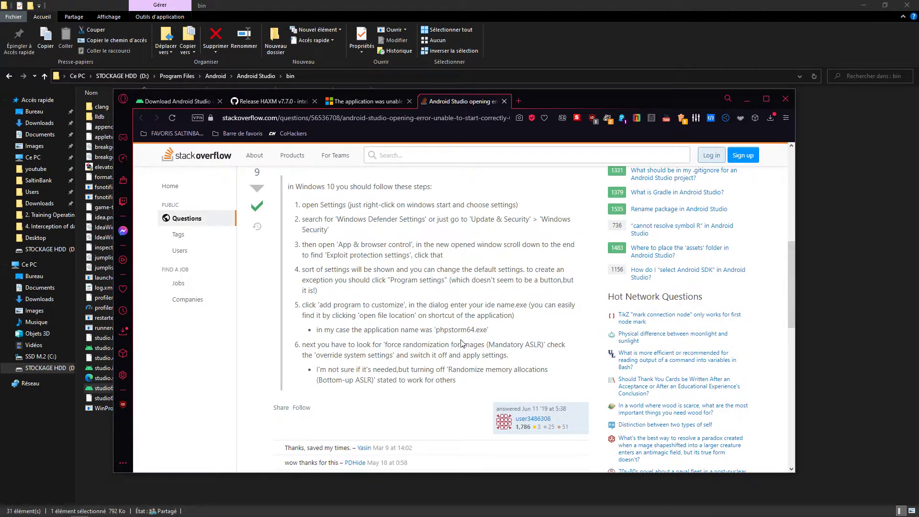
{"action": "left_click_drag", "start_coordinate": [321, 369], "coordinate": [547, 370]}
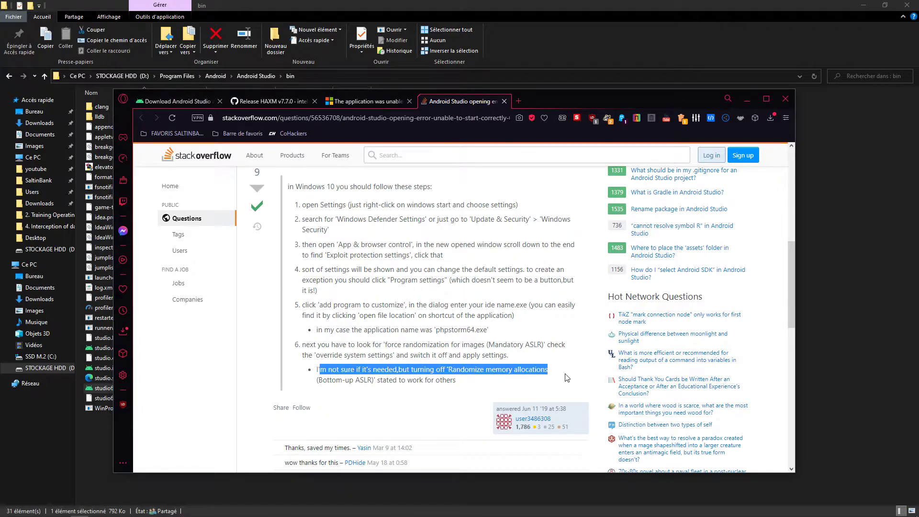
{"action": "left_click", "coordinate": [399, 398]}
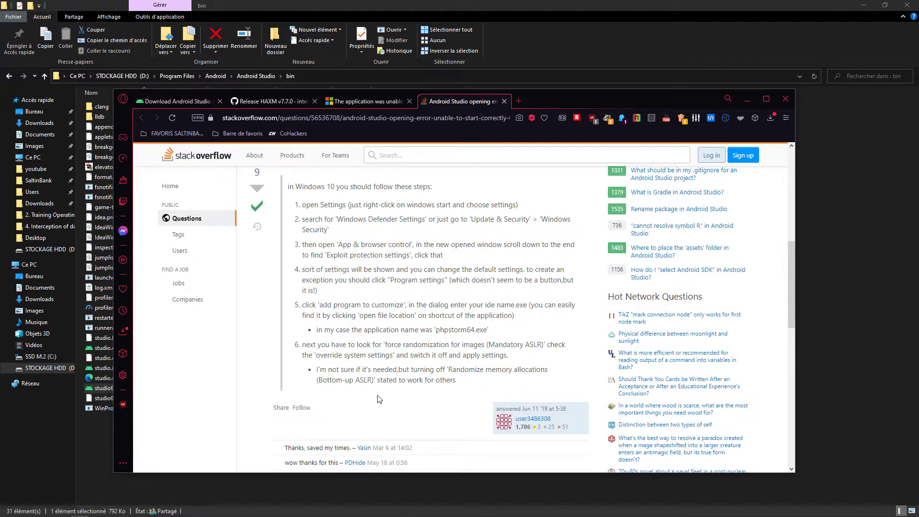
{"action": "key", "text": "super+Down"}
{"action": "key", "text": "alt+Tab"}
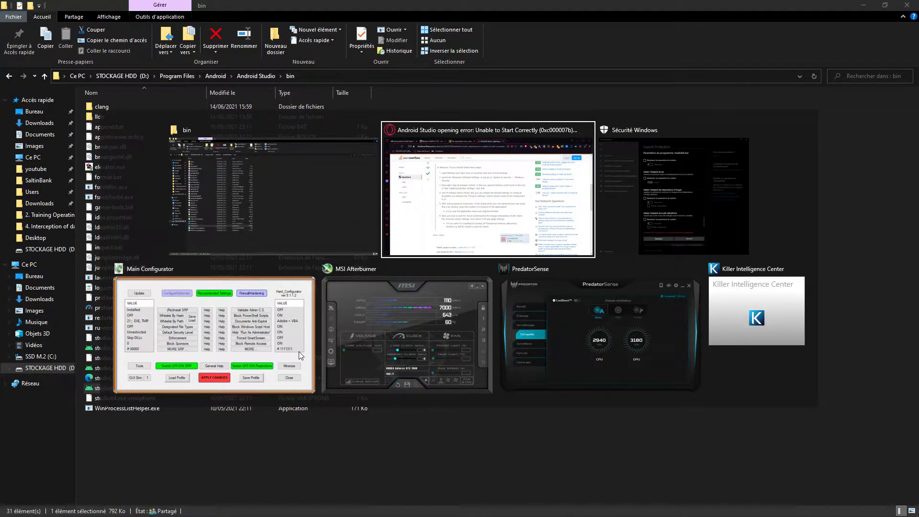
Override the system setting for random memory allocations (bottom-up ASLR) for studio64.exe and switch it off.
{"action": "key", "text": "Tab"}
{"action": "scroll", "coordinate": [375, 380], "scroll_direction": "up", "scroll_amount": 3}
{"action": "scroll", "coordinate": [375, 380], "scroll_direction": "up", "scroll_amount": 10}
{"action": "scroll", "coordinate": [375, 380], "scroll_direction": "up", "scroll_amount": 3}
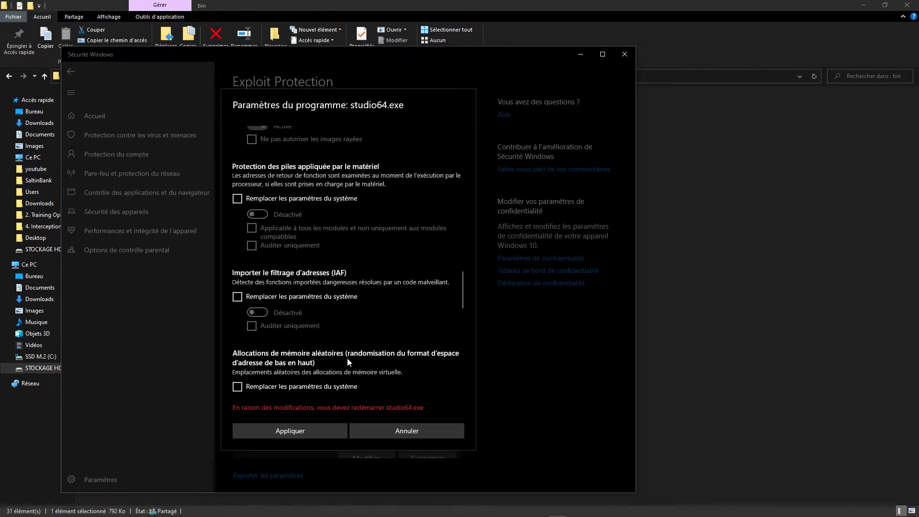
{"action": "left_click", "coordinate": [276, 389]}
{"action": "scroll", "coordinate": [276, 389], "scroll_direction": "down", "scroll_amount": 3}
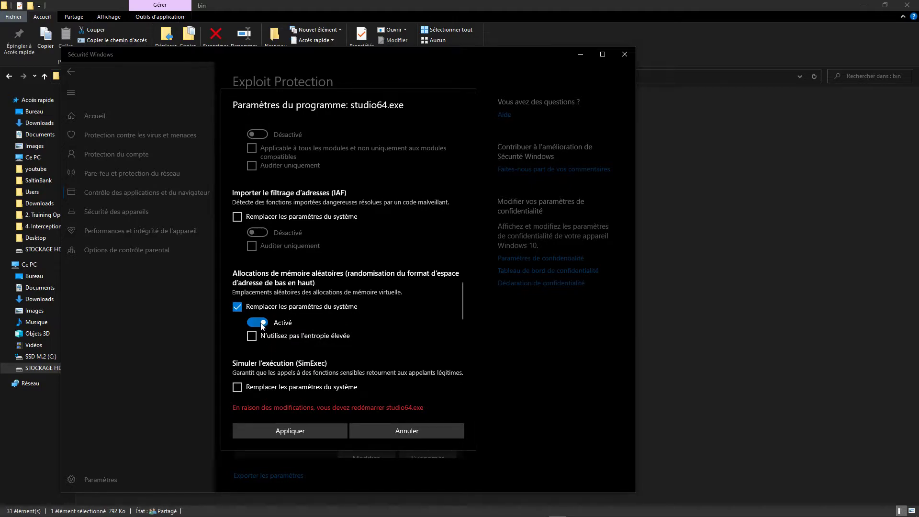
{"action": "left_click", "coordinate": [261, 324]}
Override the system setting for forced image randomization (mandatory ASLR) for studio64.exe and switch it off.
{"action": "scroll", "coordinate": [287, 326], "scroll_direction": "up", "scroll_amount": 3}
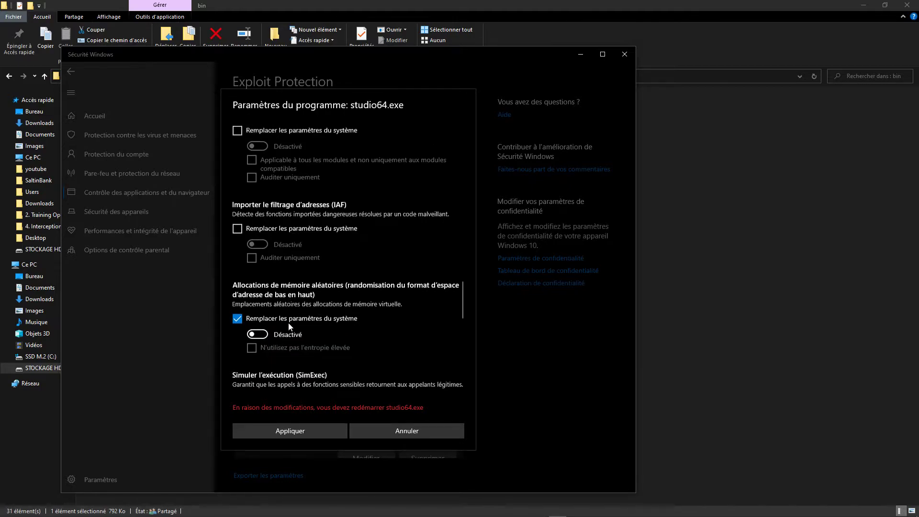
{"action": "scroll", "coordinate": [288, 323], "scroll_direction": "up", "scroll_amount": 15}
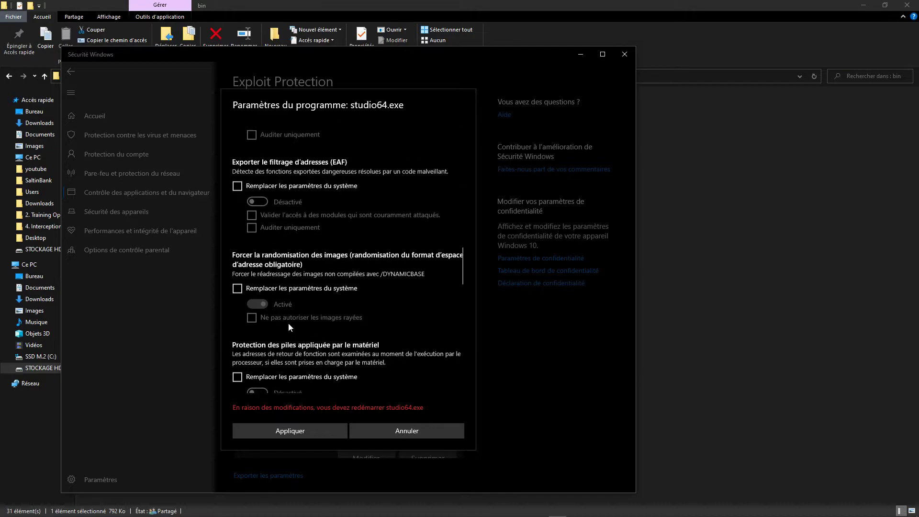
{"action": "left_click", "coordinate": [237, 351]}
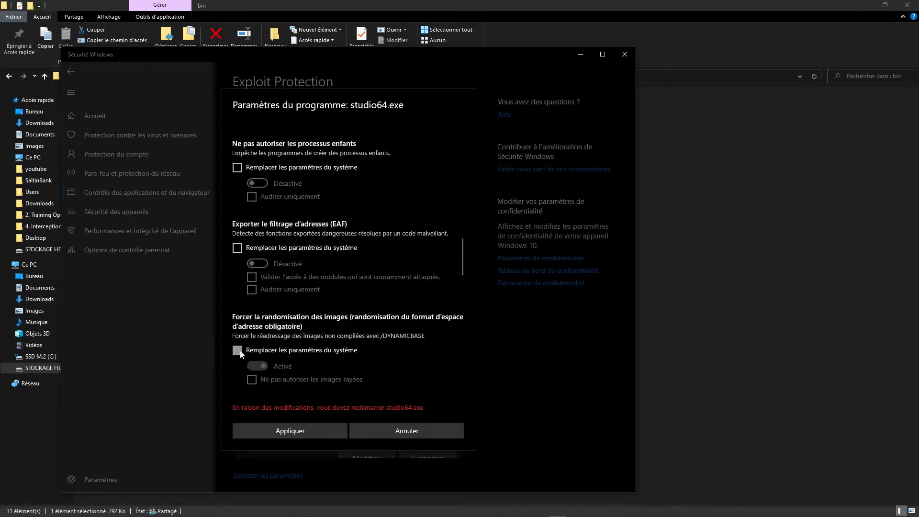
{"action": "left_click", "coordinate": [257, 365]}
Apply the studio64.exe exploit protection overrides and authorize Windows Security through the authentic Windows sign-in screen.
{"action": "scroll", "coordinate": [298, 321], "scroll_direction": "up", "scroll_amount": 3}
{"action": "scroll", "coordinate": [301, 324], "scroll_direction": "up", "scroll_amount": 2}
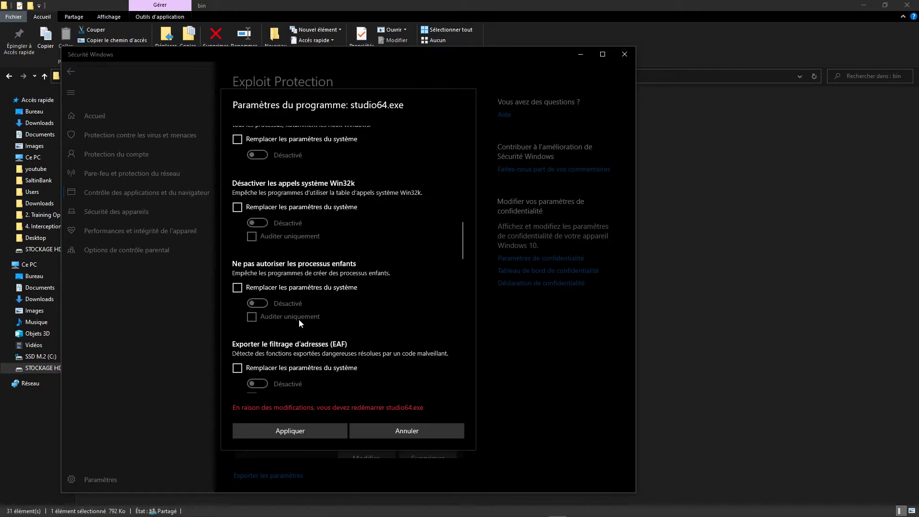
{"action": "scroll", "coordinate": [300, 323], "scroll_direction": "up", "scroll_amount": 8}
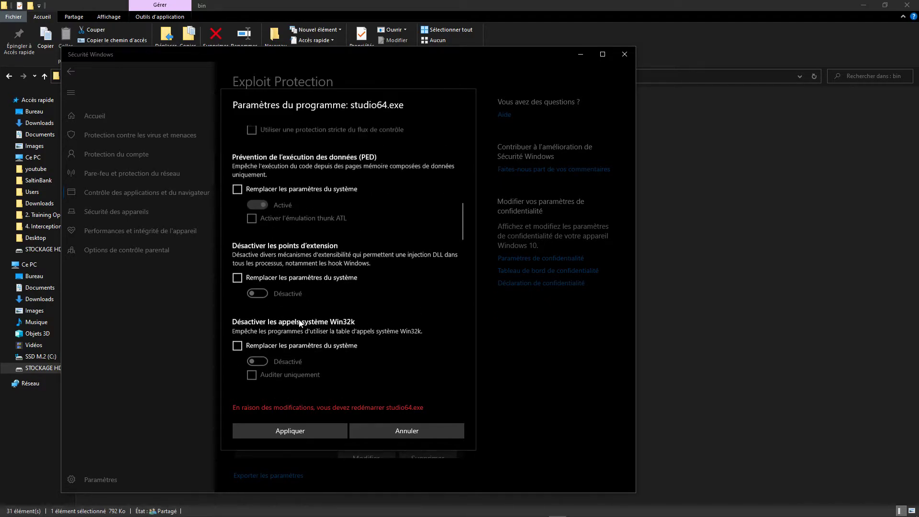
{"action": "scroll", "coordinate": [300, 323], "scroll_direction": "up", "scroll_amount": 10}
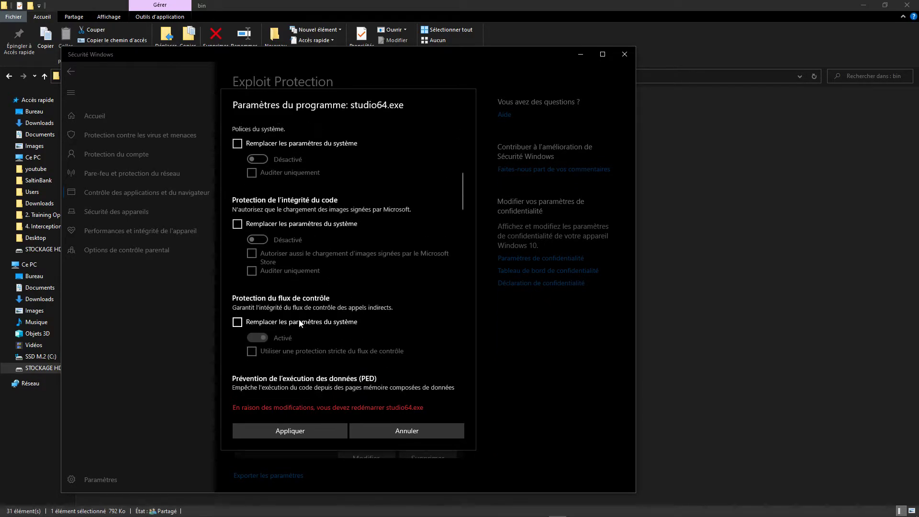
{"action": "scroll", "coordinate": [300, 323], "scroll_direction": "up", "scroll_amount": 6}
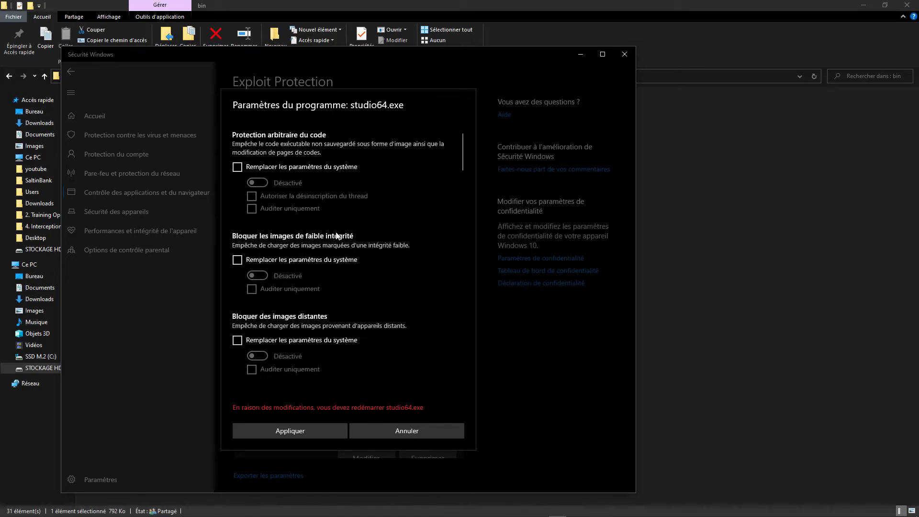
{"action": "left_click", "coordinate": [317, 435]}
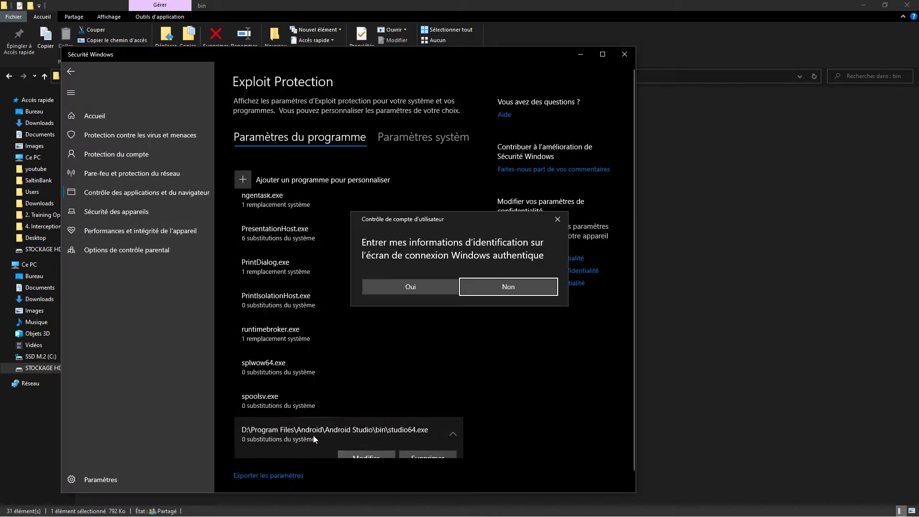
{"action": "left_click", "coordinate": [433, 294]}
{"action": "key", "text": "ctrl+alt+Delete"}
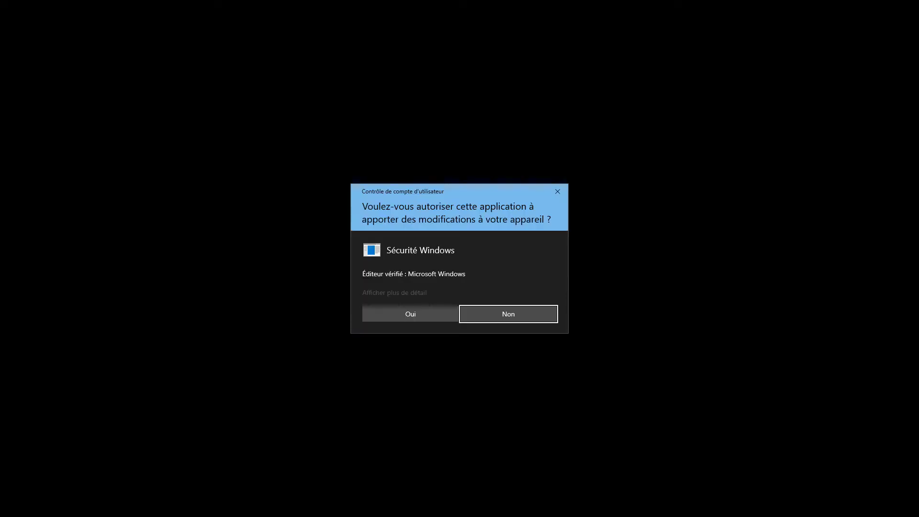
{"action": "key", "text": "alt+o"}
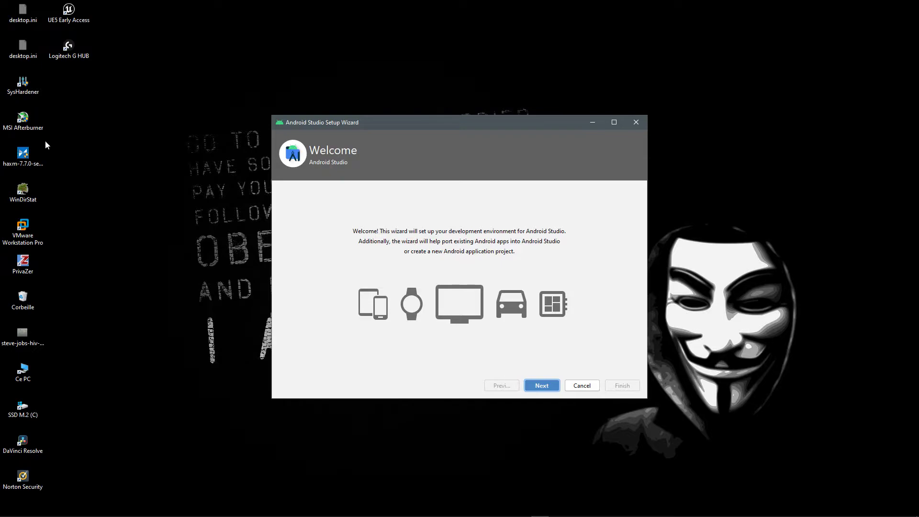
Permanently delete the HAXM 7.7.0 item from the desktop and hide the desktop icons.
{"action": "left_click", "coordinate": [36, 154]}
{"action": "key", "text": "shift+Delete"}
{"action": "key", "text": "Return"}
{"action": "right_click", "coordinate": [95, 112]}
{"action": "mouse_move", "coordinate": [168, 119]}
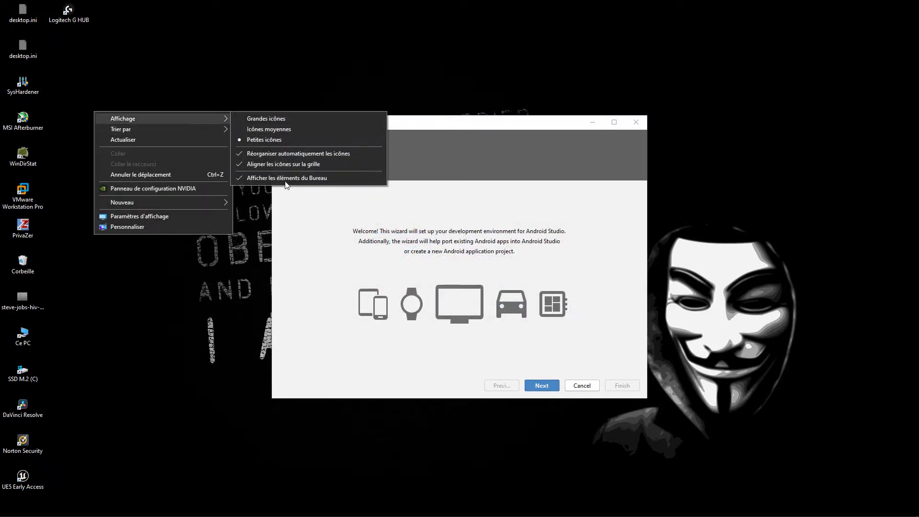
{"action": "left_click", "coordinate": [286, 176]}
Continue the Android Studio Setup Wizard from the Welcome page to the install type choice.
{"action": "left_click", "coordinate": [546, 391]}
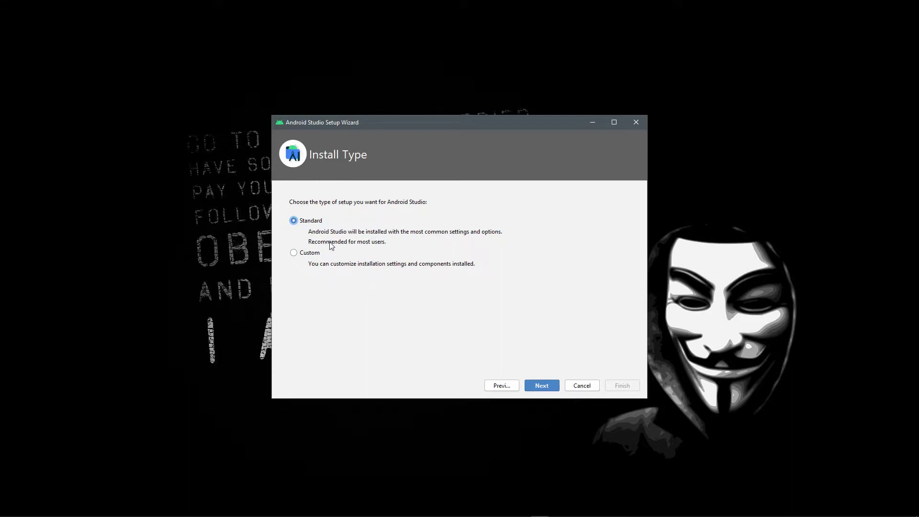
{"action": "left_click", "coordinate": [305, 254]}
{"action": "left_click", "coordinate": [541, 386]}
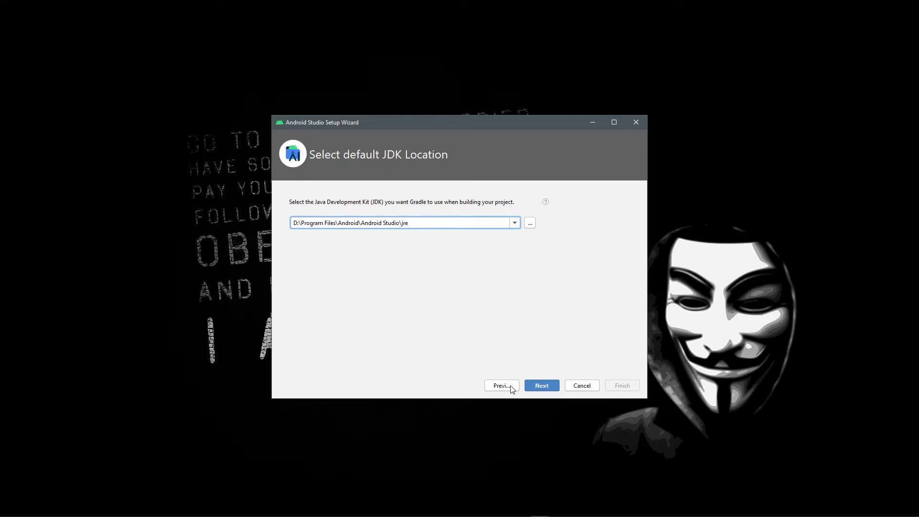
{"action": "left_click", "coordinate": [549, 385]}
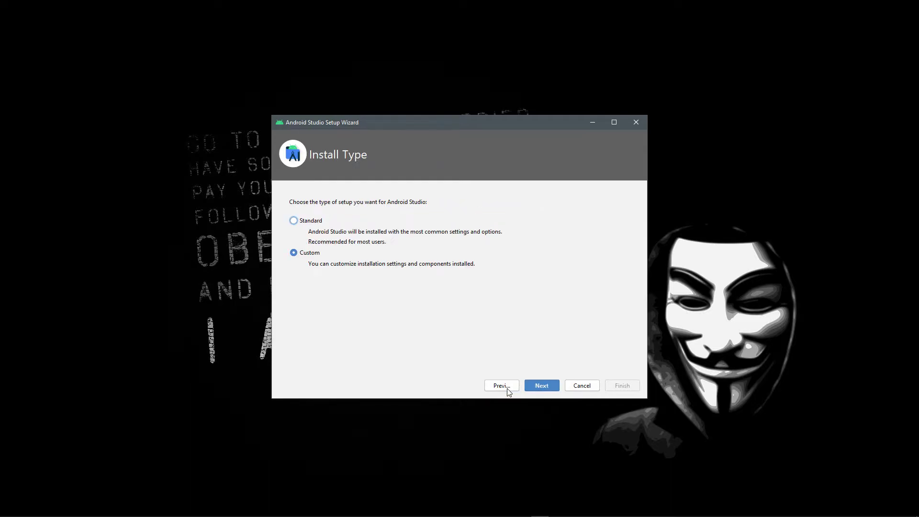
Choose the Standard install type and the Darcula UI theme, and proceed to the settings verification page.
{"action": "left_click", "coordinate": [315, 224]}
{"action": "left_click", "coordinate": [534, 386]}
{"action": "left_click", "coordinate": [320, 211]}
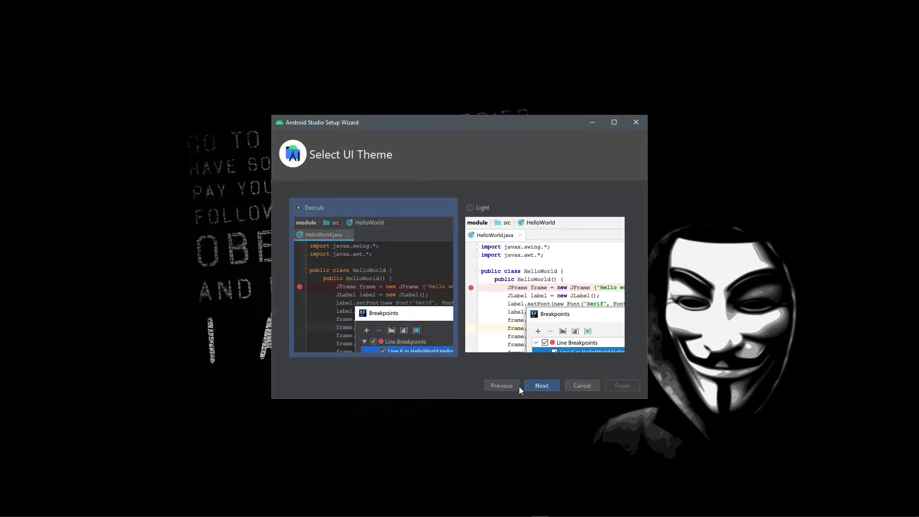
{"action": "left_click", "coordinate": [542, 384]}
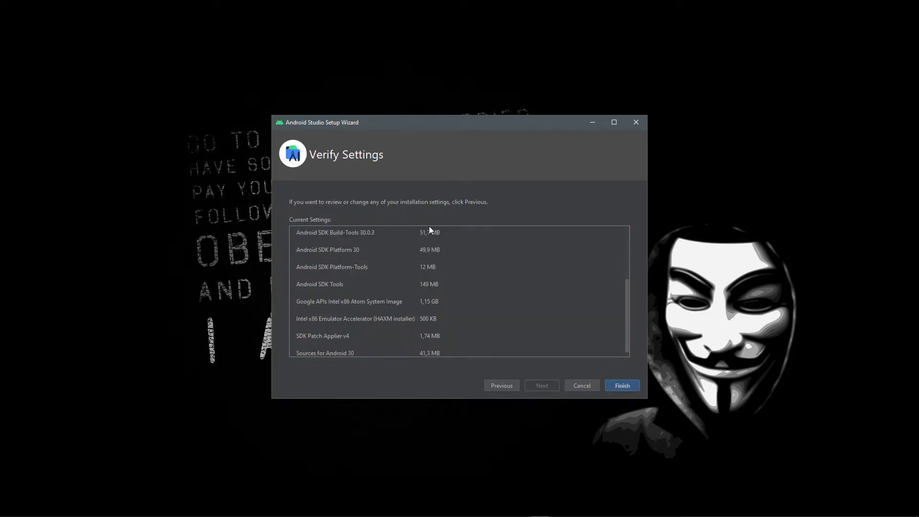
Review the setup type, SDK folder, JDK location and SDK components to download in the installation settings summary.
{"action": "scroll", "coordinate": [513, 302], "scroll_direction": "down", "scroll_amount": 1}
{"action": "scroll", "coordinate": [512, 317], "scroll_direction": "up", "scroll_amount": 5}
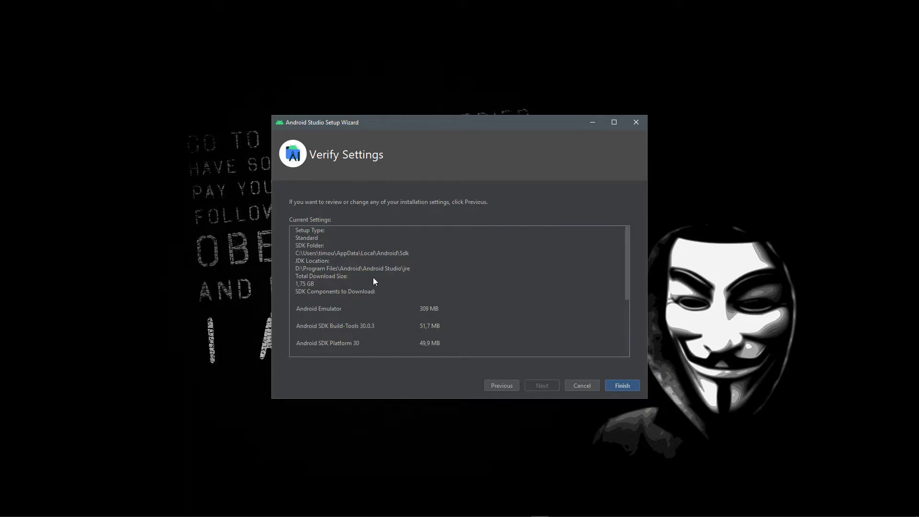
{"action": "scroll", "coordinate": [373, 277], "scroll_direction": "down", "scroll_amount": 5}
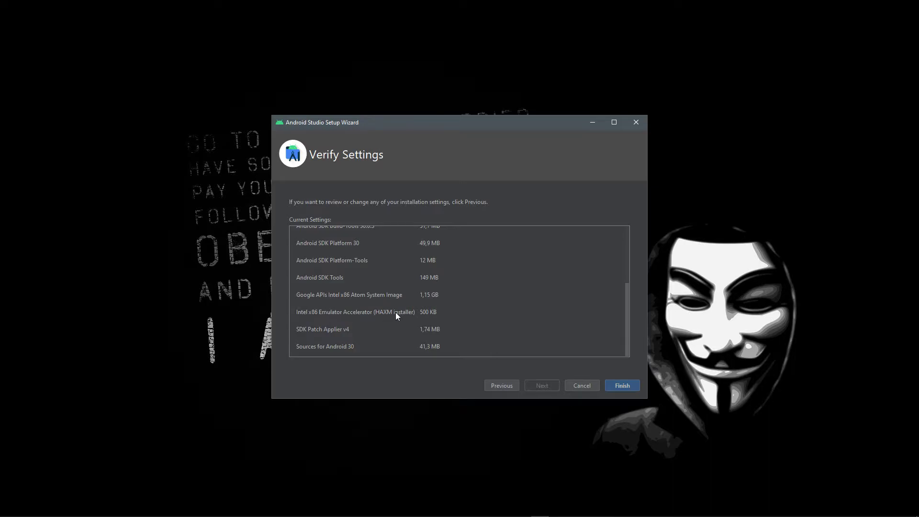
{"action": "scroll", "coordinate": [397, 310], "scroll_direction": "up", "scroll_amount": 5}
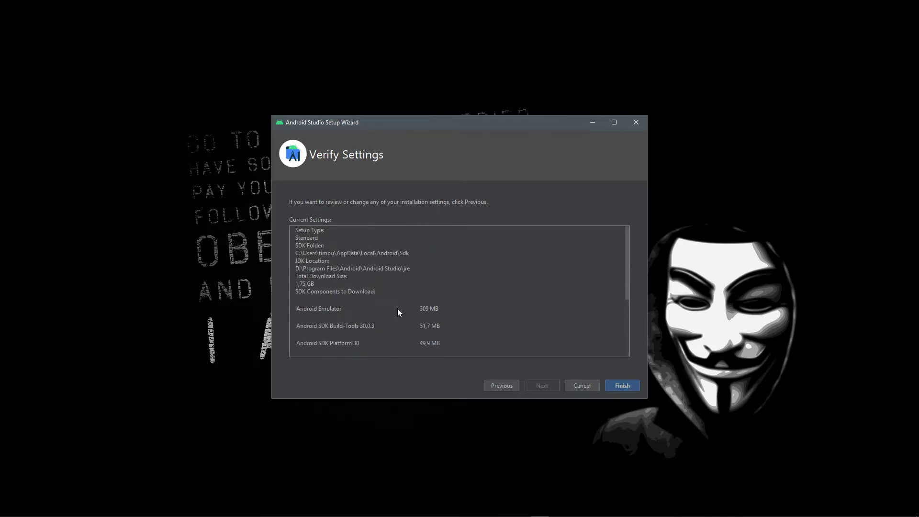
{"action": "scroll", "coordinate": [398, 312], "scroll_direction": "down", "scroll_amount": 5}
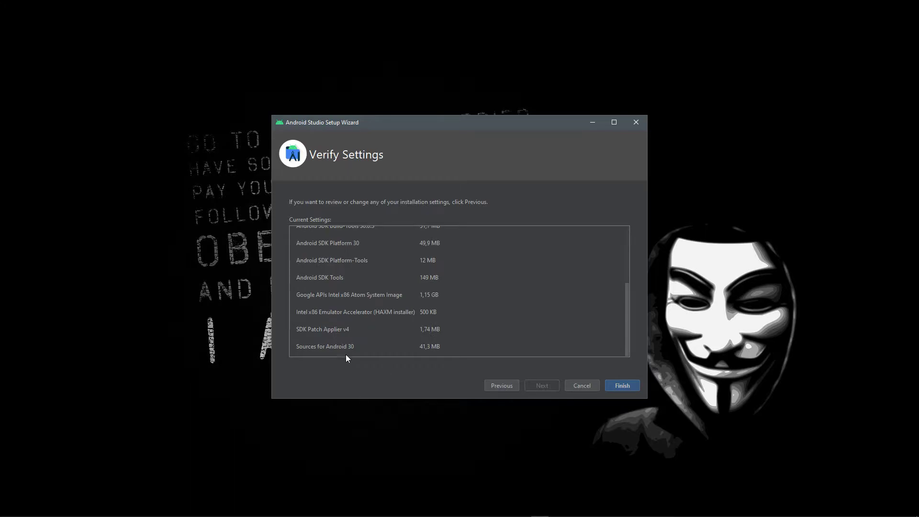
{"action": "scroll", "coordinate": [358, 340], "scroll_direction": "up", "scroll_amount": 5}
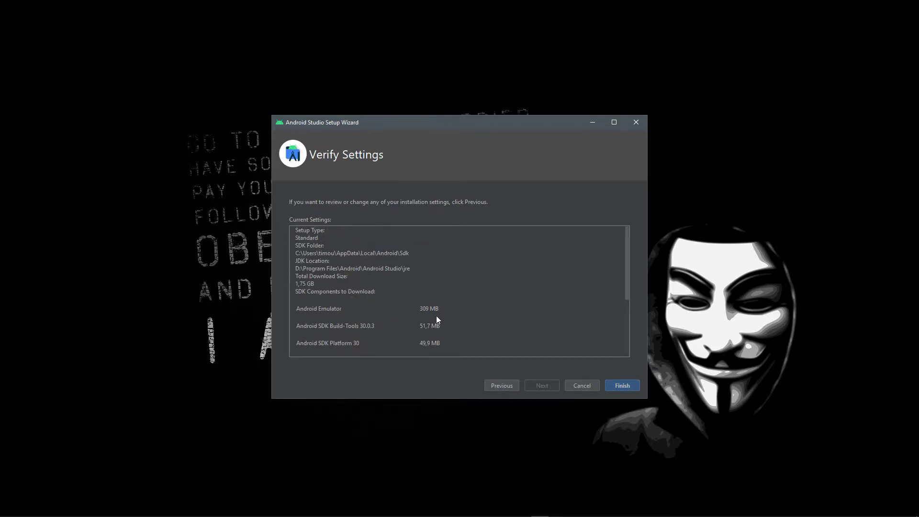
Accept the verified settings to begin downloading the SDK components, and show the download details.
{"action": "scroll", "coordinate": [437, 319], "scroll_direction": "down", "scroll_amount": 5}
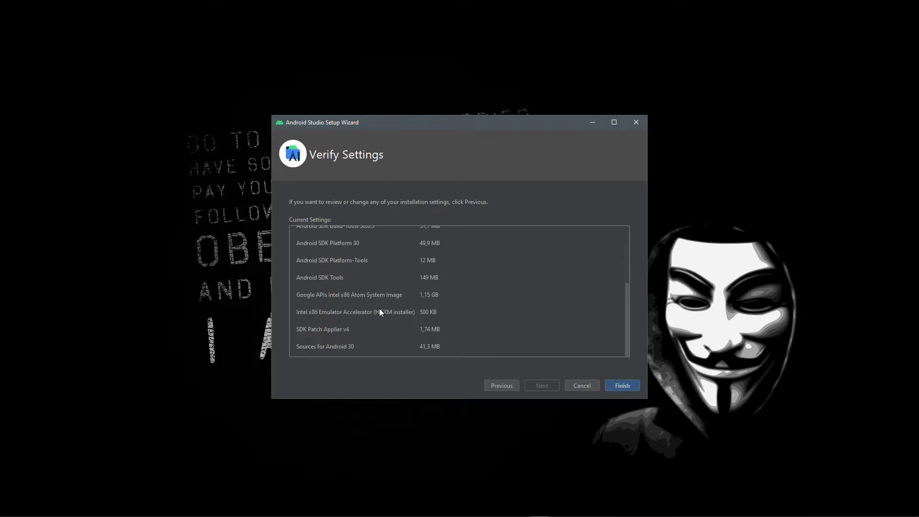
{"action": "left_click", "coordinate": [631, 385]}
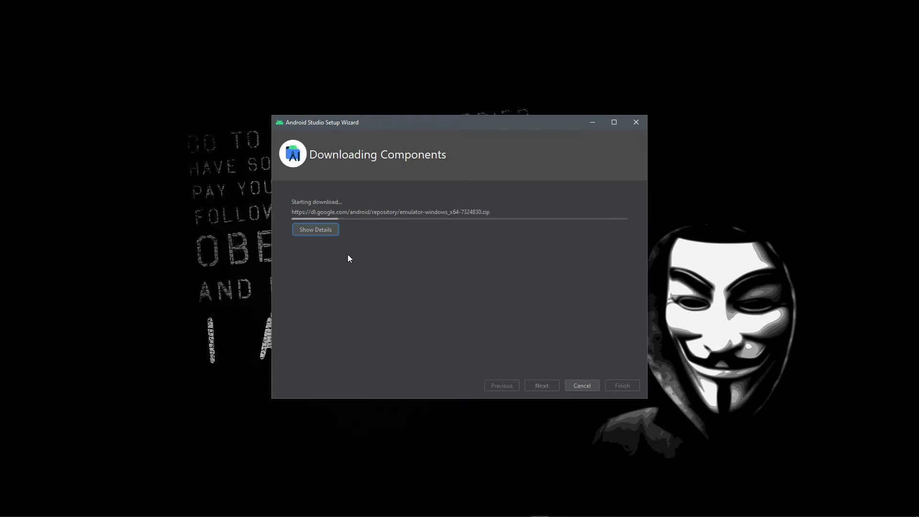
{"action": "left_click", "coordinate": [315, 228]}
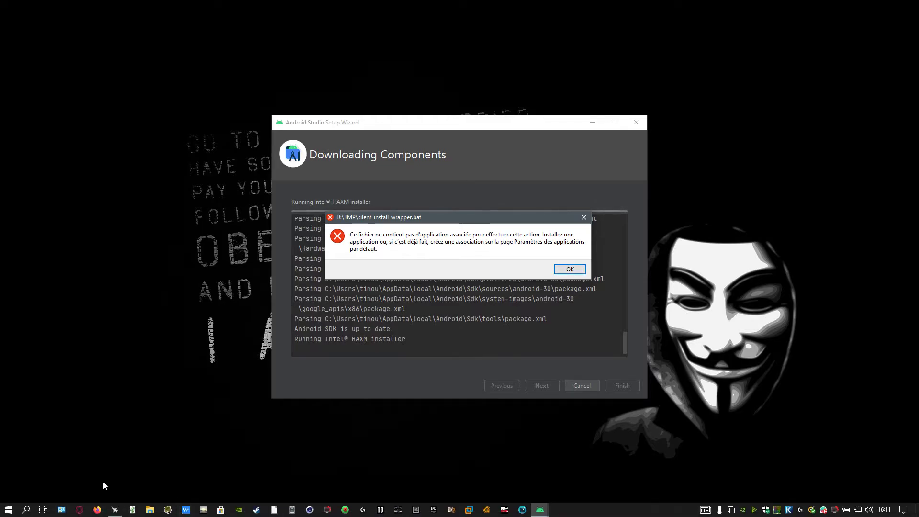
Open PowerShell 7-preview (x64) as administrator, allow the elevation request, and move its window clear of the error dialog.
{"action": "left_click", "coordinate": [9, 509]}
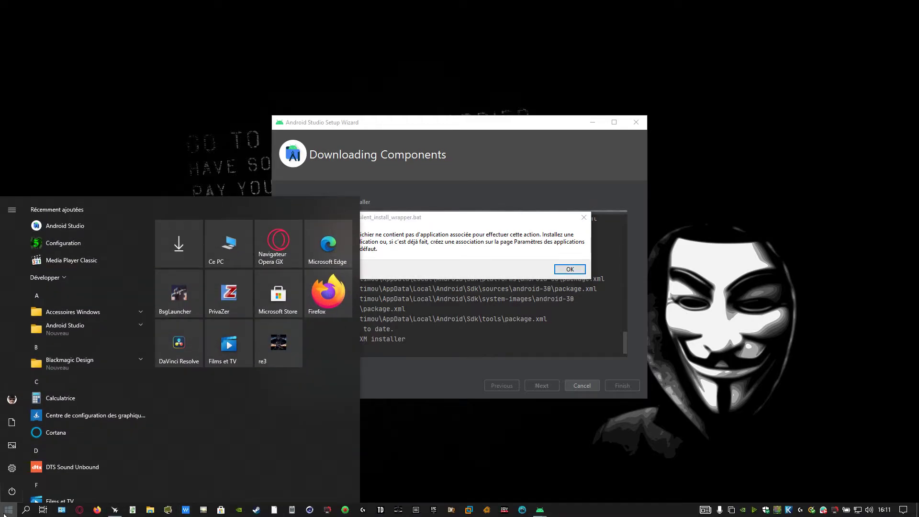
{"action": "type", "text": "po"}
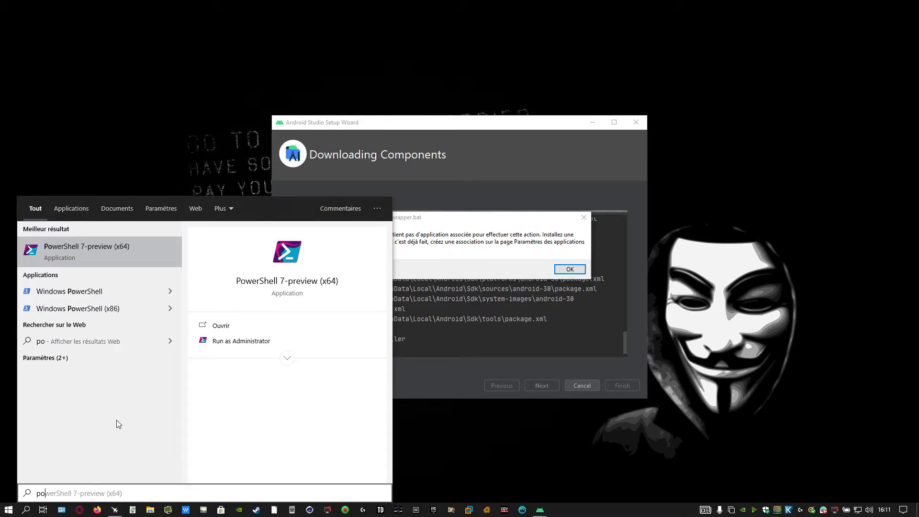
{"action": "left_click", "coordinate": [244, 346]}
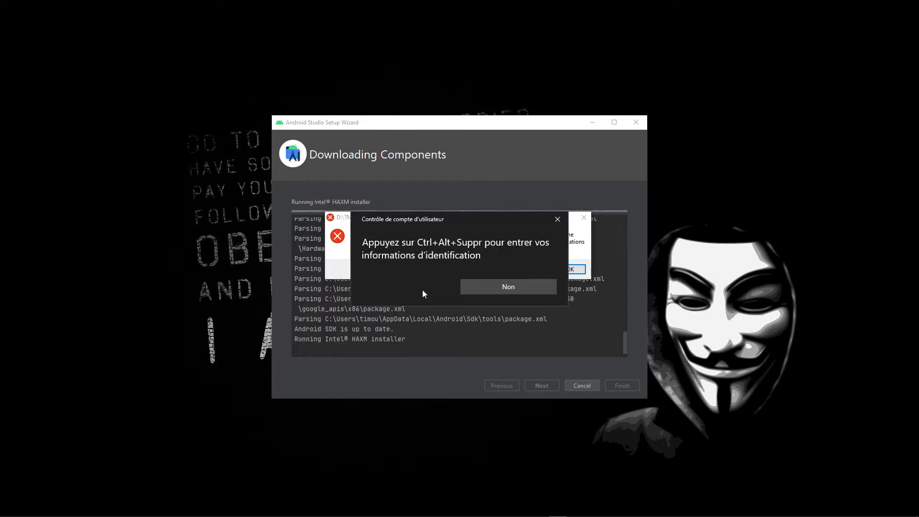
{"action": "key", "text": "ctrl+alt+Delete"}
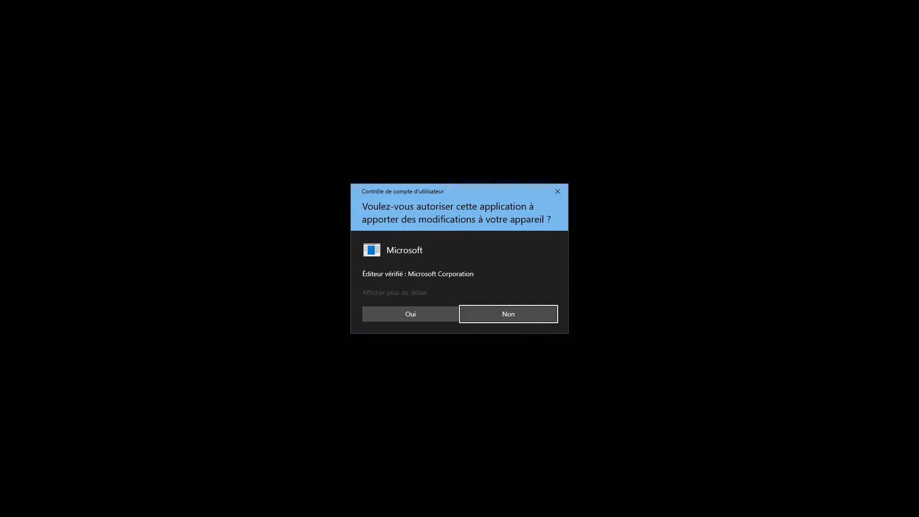
{"action": "left_click", "coordinate": [411, 314]}
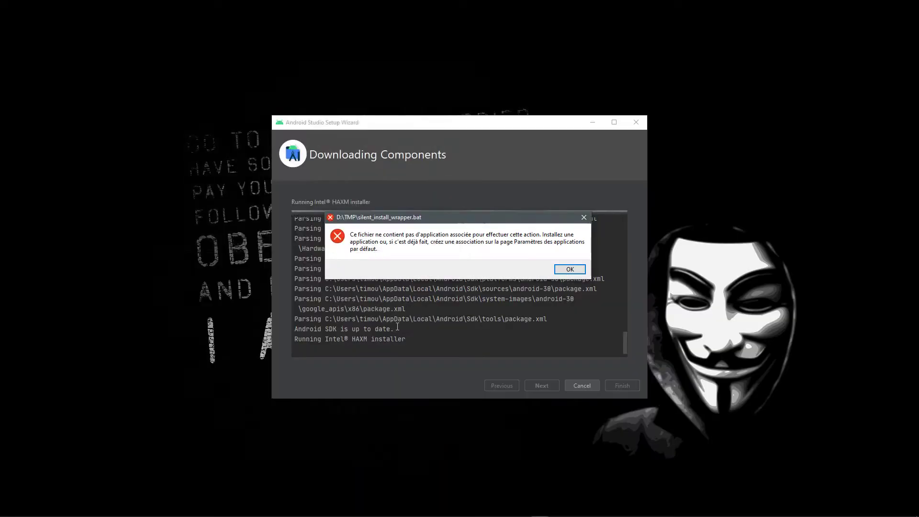
{"action": "left_click_drag", "start_coordinate": [218, 23], "coordinate": [225, 280]}
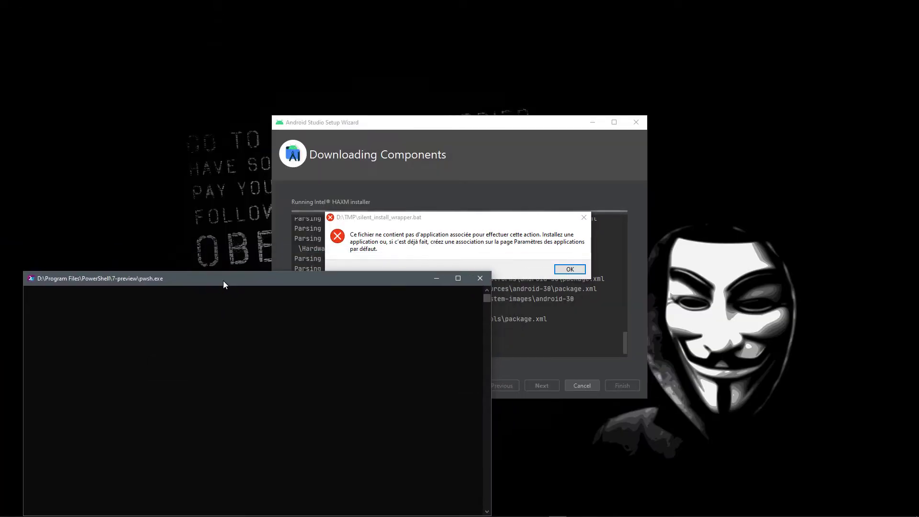
{"action": "left_click", "coordinate": [211, 340]}
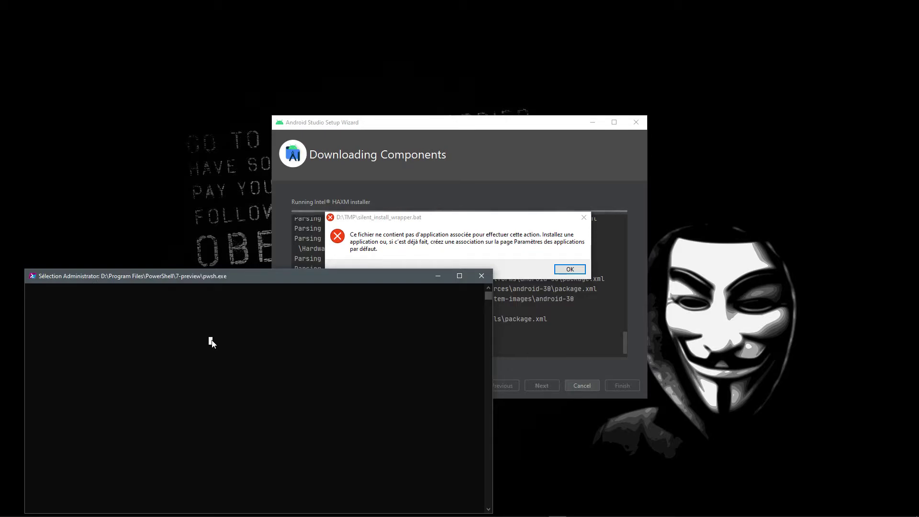
Switch PowerShell to the D: drive and change into the TMP directory.
{"action": "right_click", "coordinate": [211, 340]}
{"action": "key", "text": "Return"}
{"action": "type", "text": "cd"}
{"action": "key", "text": "BackSpace"}
{"action": "key", "text": "BackSpace"}
{"action": "key", "text": "BackSpace"}
{"action": "type", "text": "D:"}
{"action": "key", "text": "Return"}
{"action": "type", "text": "cd Tm"}
{"action": "key", "text": "Tab"}
{"action": "key", "text": "Return"}
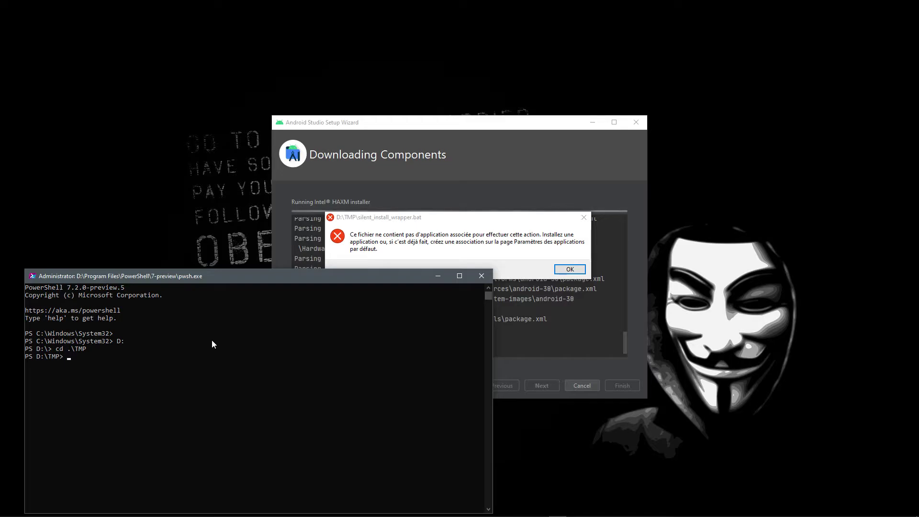
List the contents of D:\TMP and run silent_install_wrapper.bat from PowerShell.
{"action": "type", "text": "ls"}
{"action": "key", "text": "Return"}
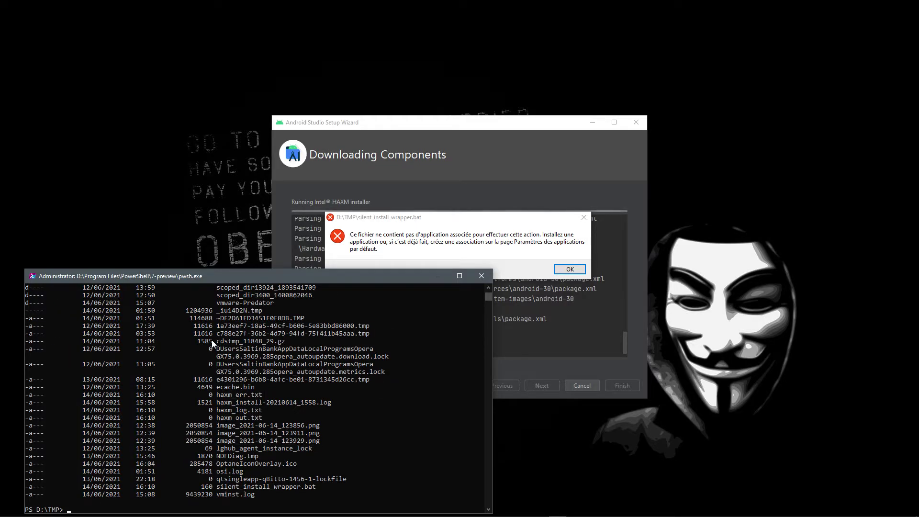
{"action": "type", "text": "sil"}
{"action": "key", "text": "Tab"}
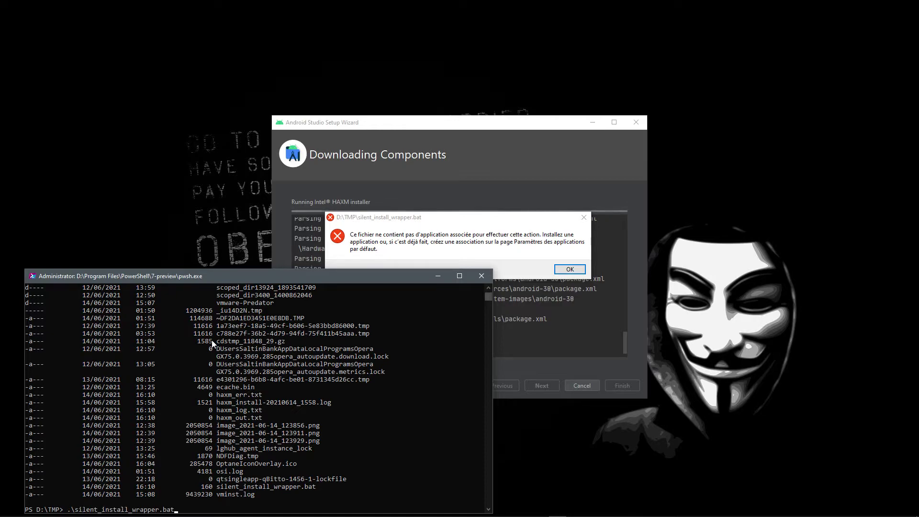
{"action": "key", "text": "Return"}
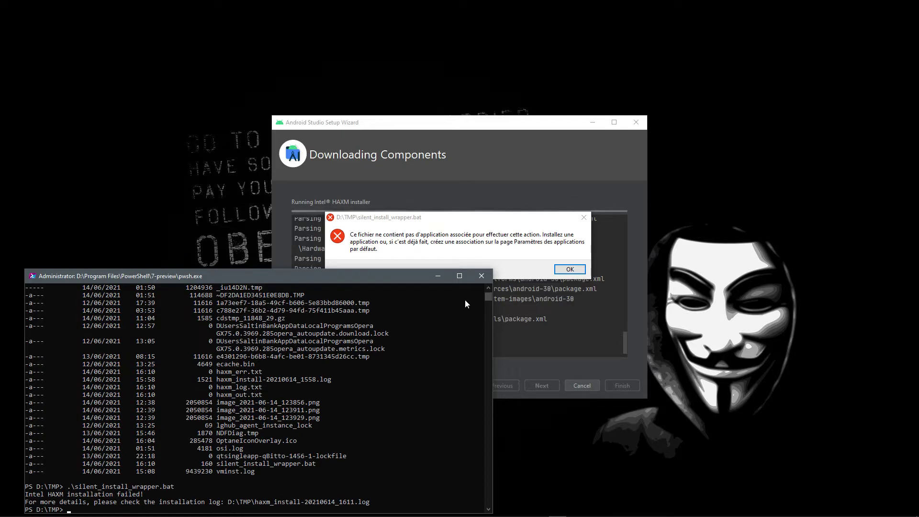
Dismiss the silent_install_wrapper.bat error, close PowerShell, and finish the Android Studio Setup Wizard.
{"action": "left_click", "coordinate": [570, 269]}
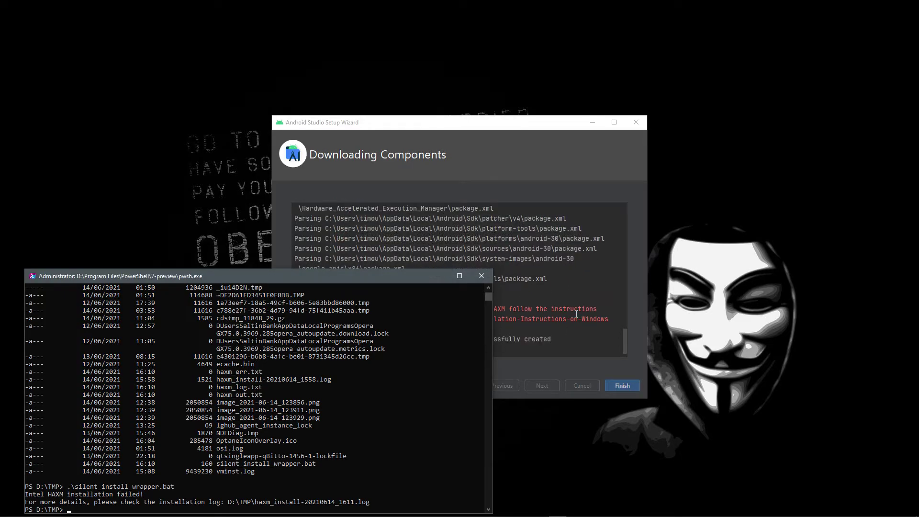
{"action": "left_click", "coordinate": [491, 276]}
{"action": "left_click", "coordinate": [432, 318]}
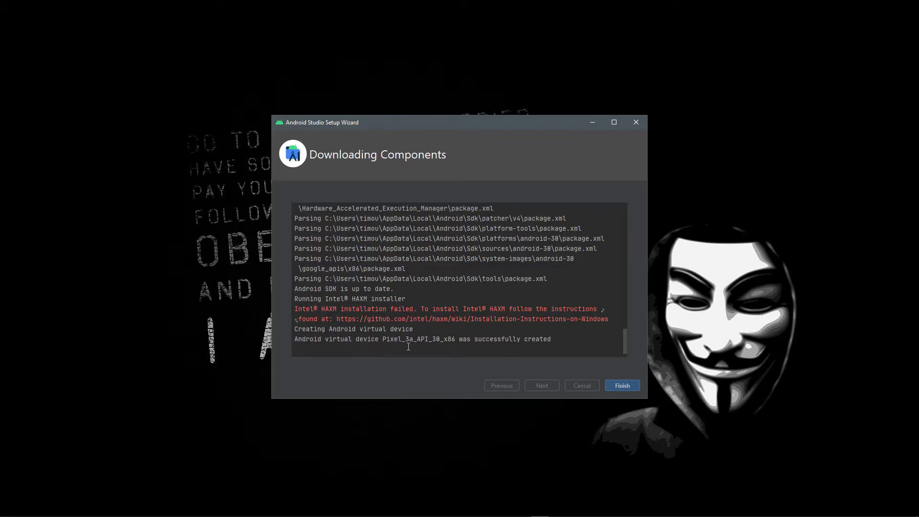
{"action": "left_click", "coordinate": [622, 386]}
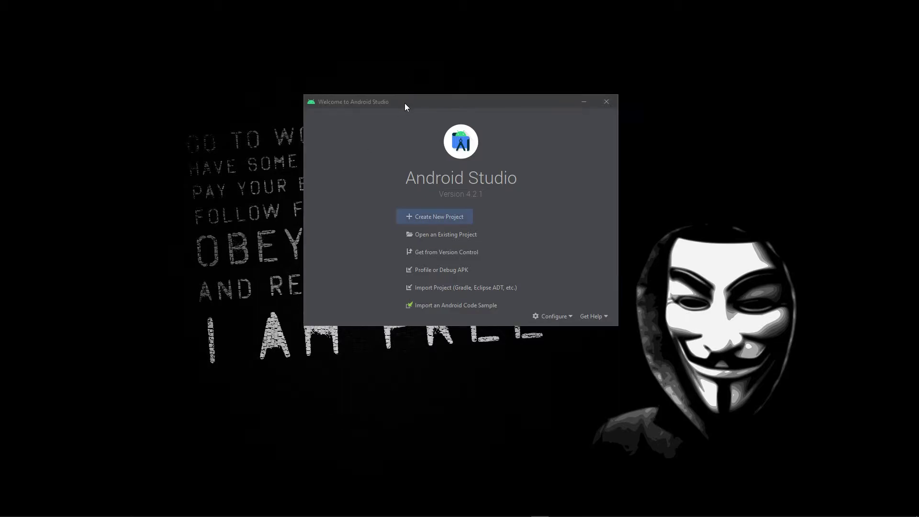
Open the SDK Manager from the maximized welcome window and look through the available Android SDK platforms.
{"action": "double_click", "coordinate": [404, 103]}
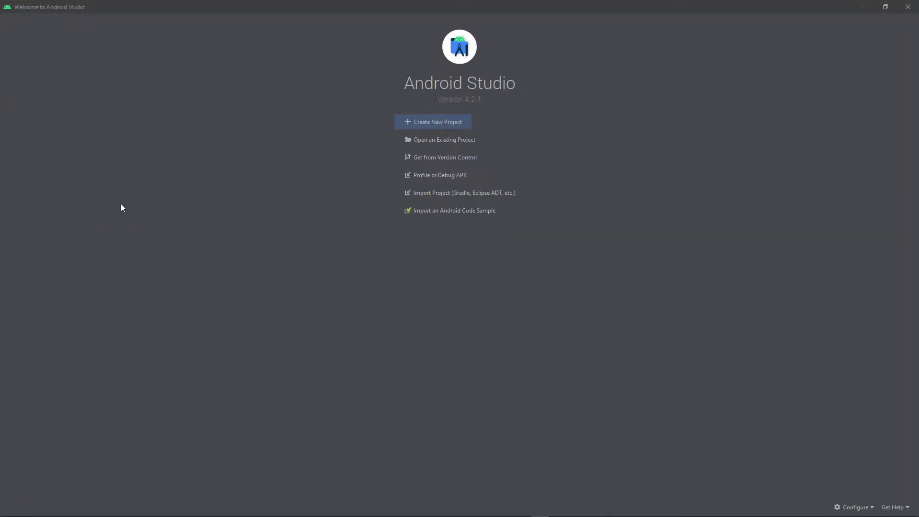
{"action": "left_click", "coordinate": [857, 507]}
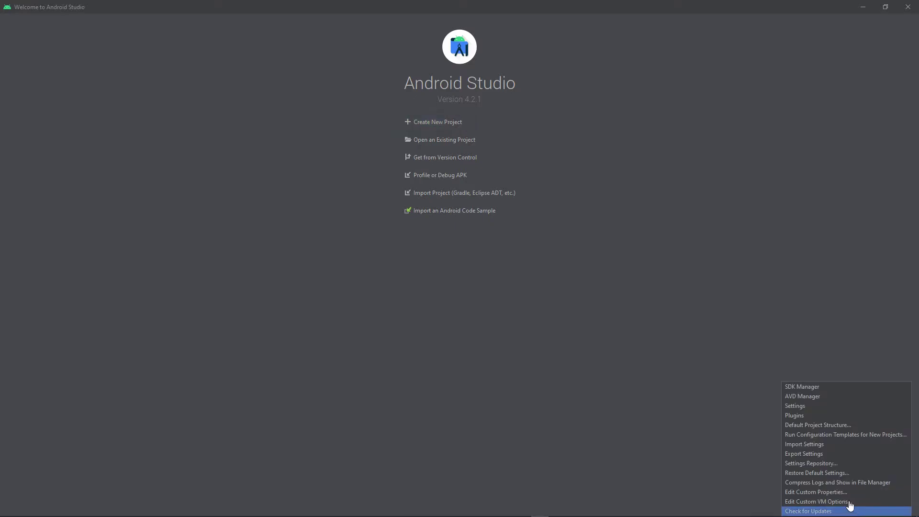
{"action": "left_click", "coordinate": [835, 391]}
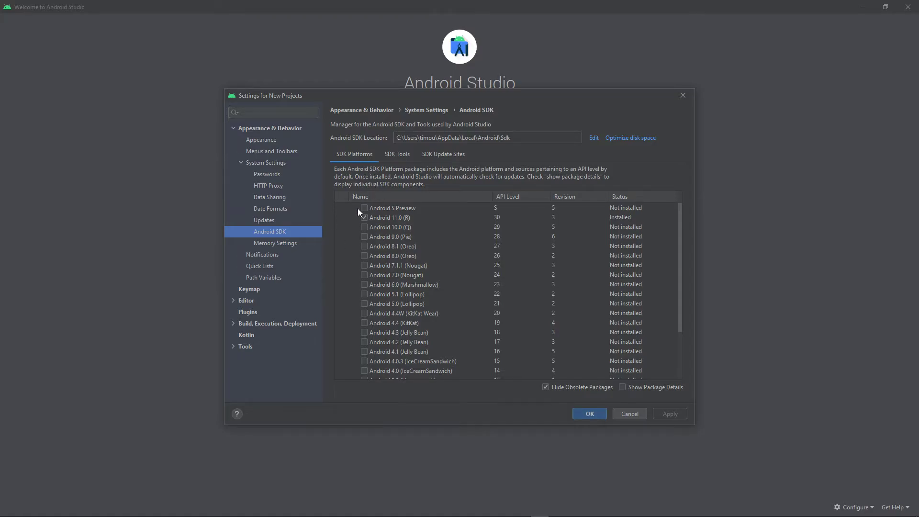
{"action": "scroll", "coordinate": [471, 320], "scroll_direction": "down", "scroll_amount": 3}
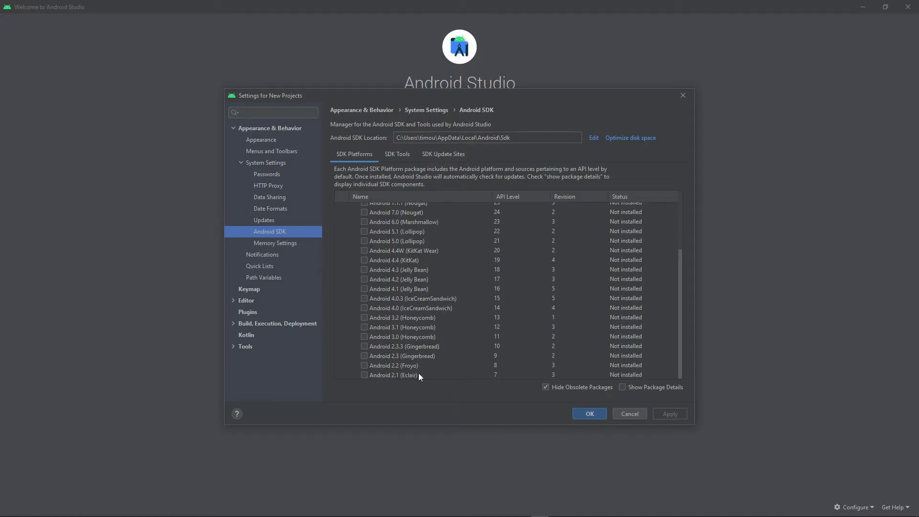
{"action": "scroll", "coordinate": [413, 332], "scroll_direction": "up", "scroll_amount": 5}
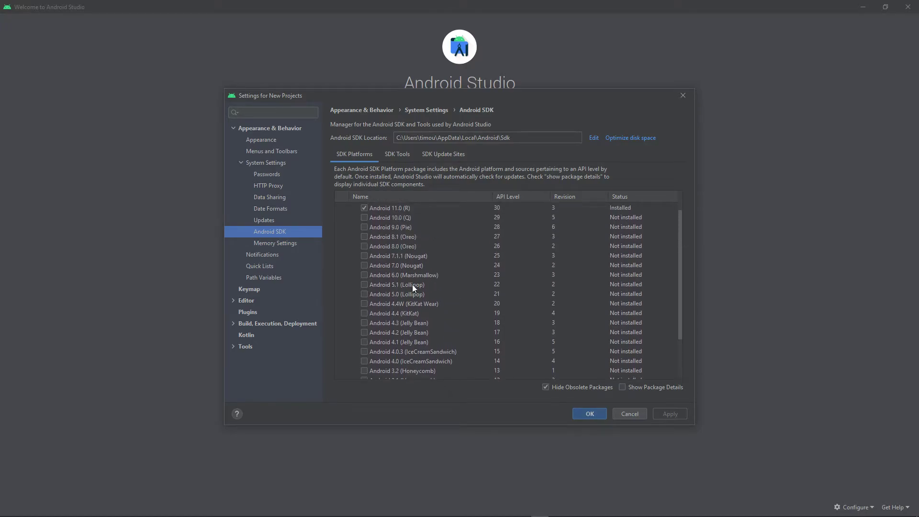
{"action": "scroll", "coordinate": [436, 356], "scroll_direction": "down", "scroll_amount": 2}
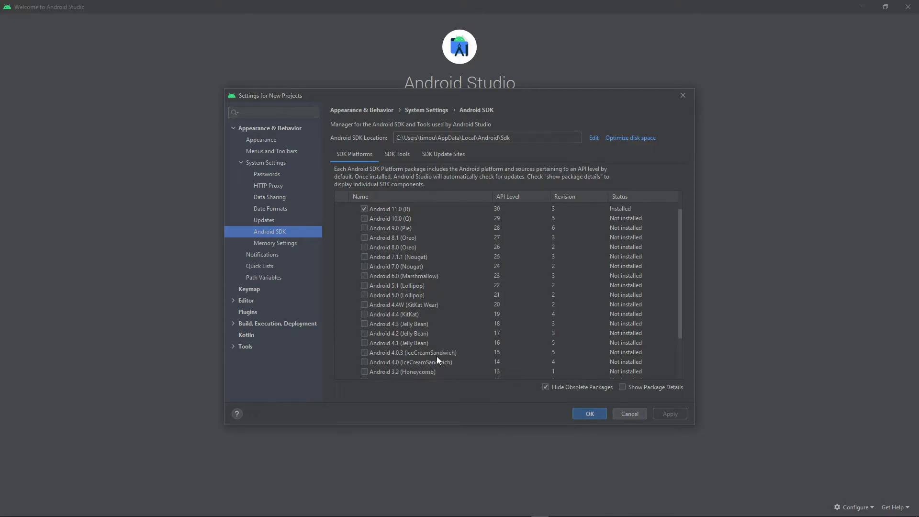
{"action": "scroll", "coordinate": [403, 319], "scroll_direction": "up", "scroll_amount": 2}
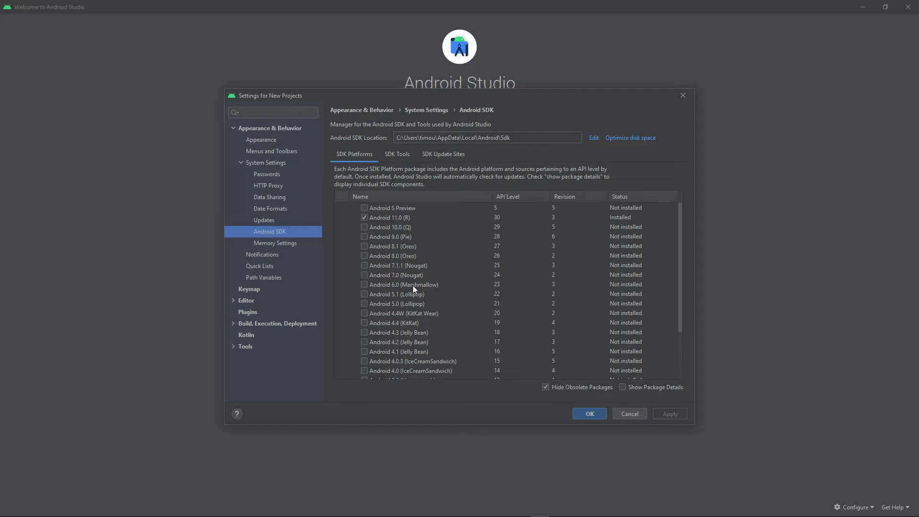
Install the Android 5.0 (Lollipop) SDK platform, accepting the android-sdk-license, and close the component installer.
{"action": "left_click", "coordinate": [363, 304]}
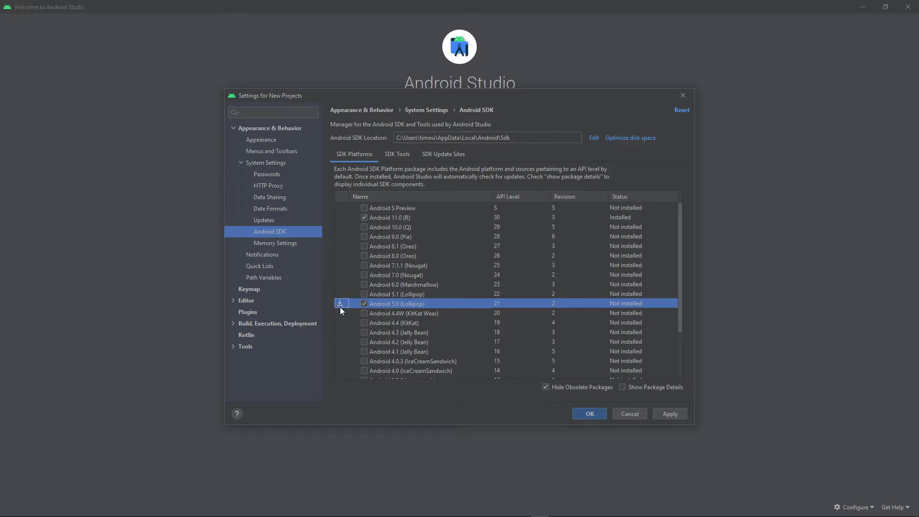
{"action": "left_click", "coordinate": [671, 414]}
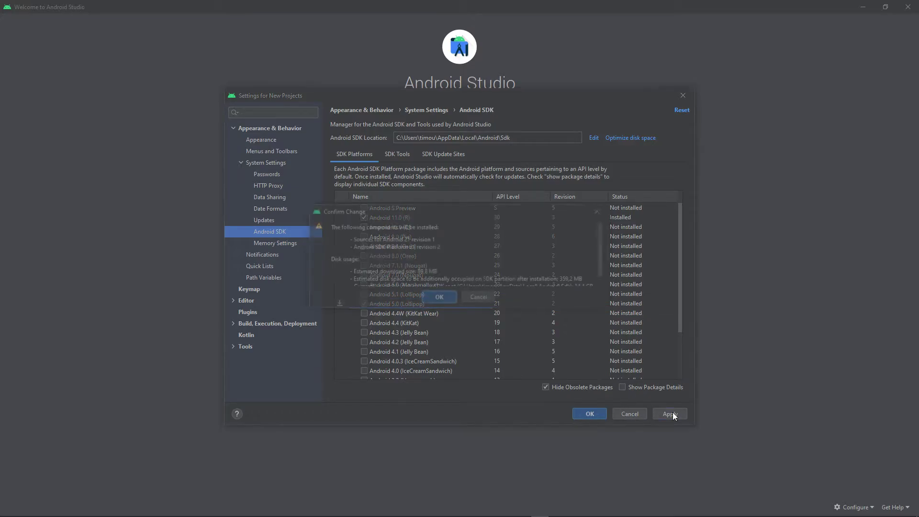
{"action": "left_click", "coordinate": [444, 302]}
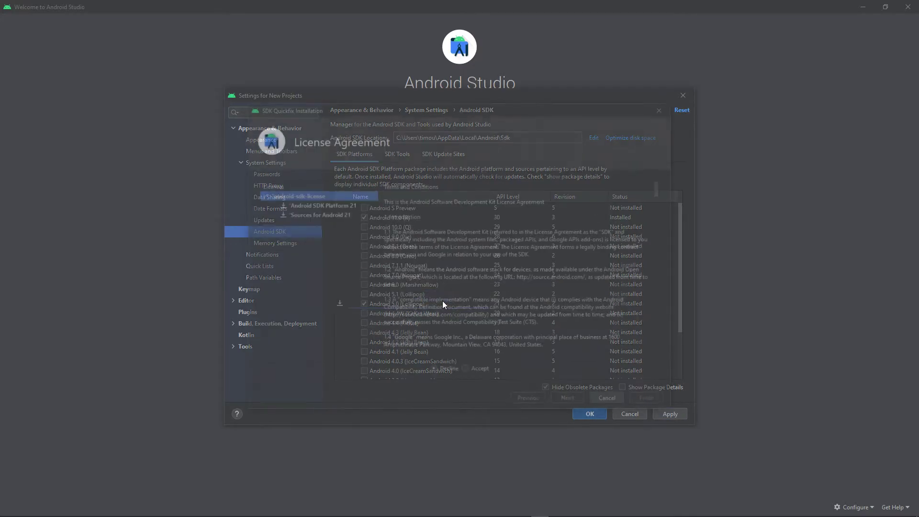
{"action": "left_click", "coordinate": [475, 373]}
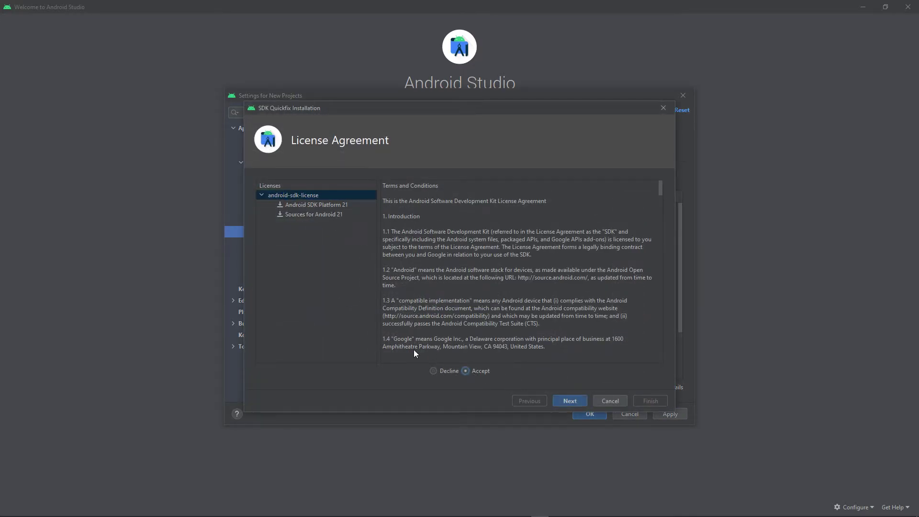
{"action": "left_click", "coordinate": [572, 401]}
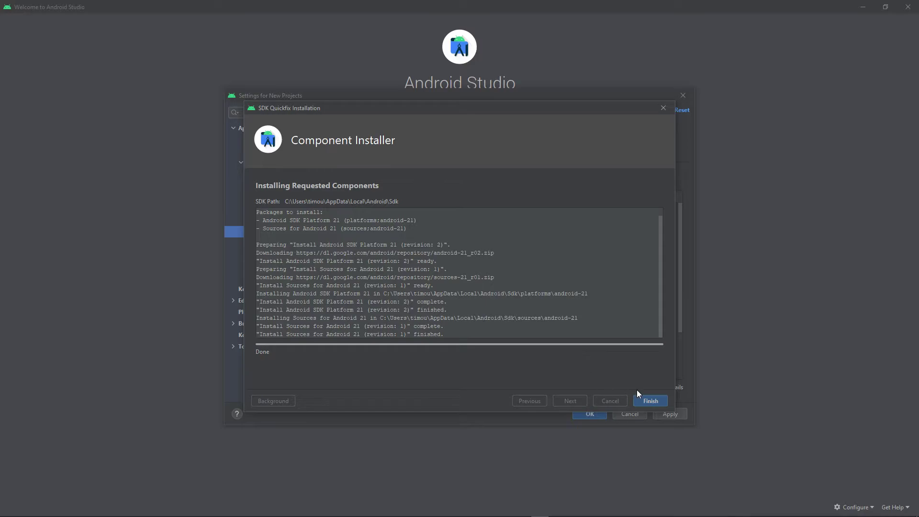
{"action": "left_click", "coordinate": [647, 399]}
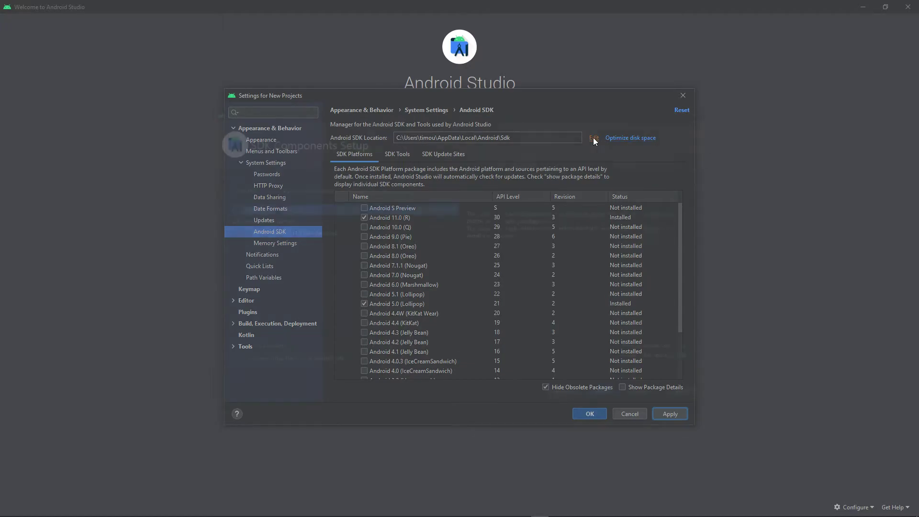
{"action": "left_click", "coordinate": [594, 138]}
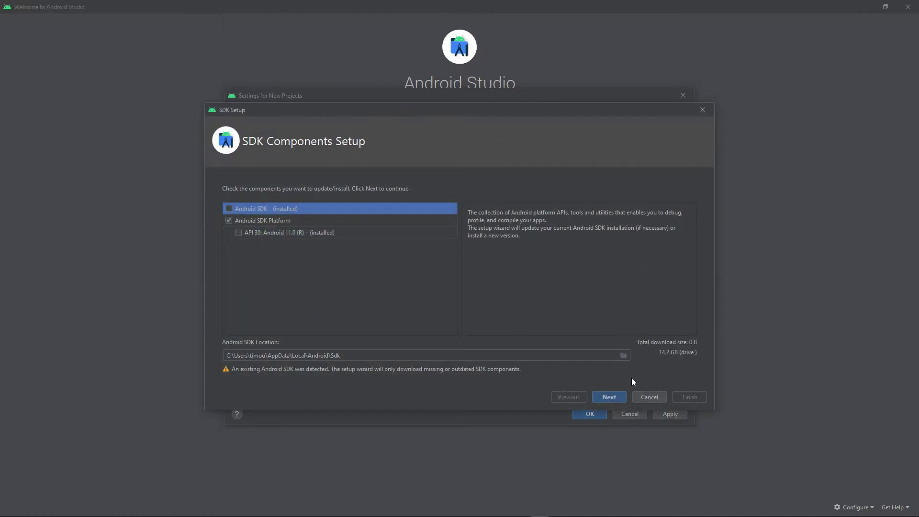
{"action": "left_click", "coordinate": [262, 359]}
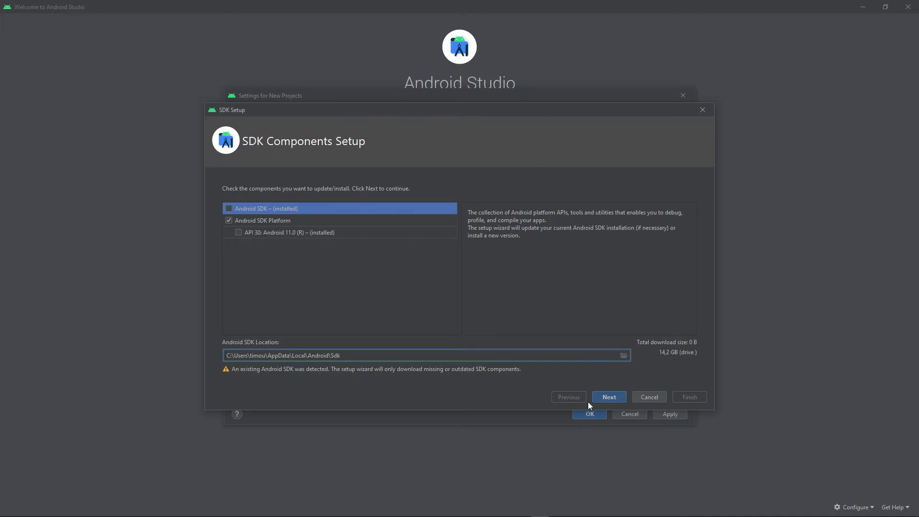
{"action": "left_click", "coordinate": [650, 396]}
{"action": "left_click", "coordinate": [402, 139]}
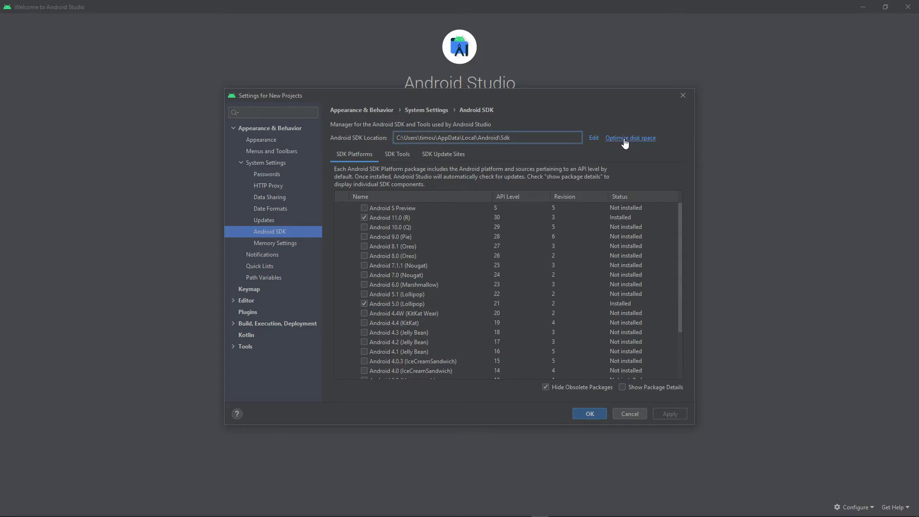
Edit the Android SDK location so it points to the user's SDK folder on drive D instead of C.
{"action": "left_click", "coordinate": [595, 138]}
{"action": "left_click", "coordinate": [228, 208]}
{"action": "left_click", "coordinate": [241, 233]}
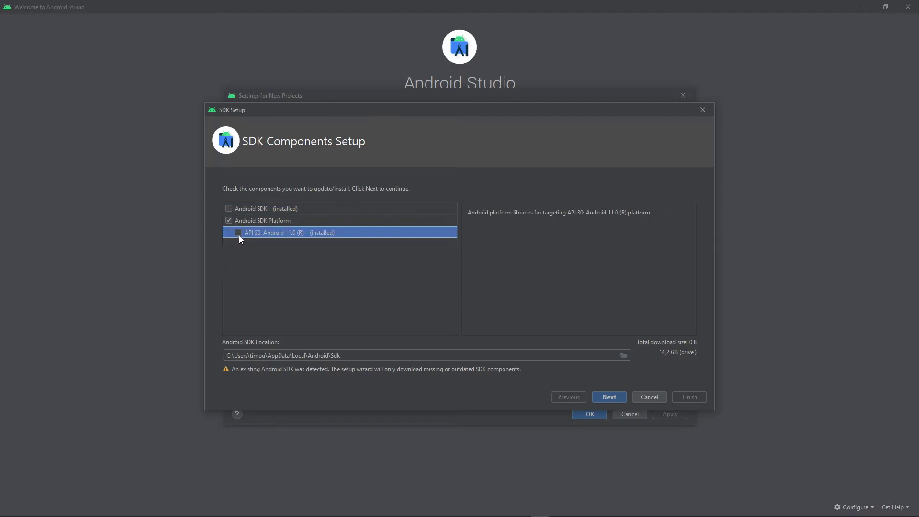
{"action": "left_click", "coordinate": [624, 355]}
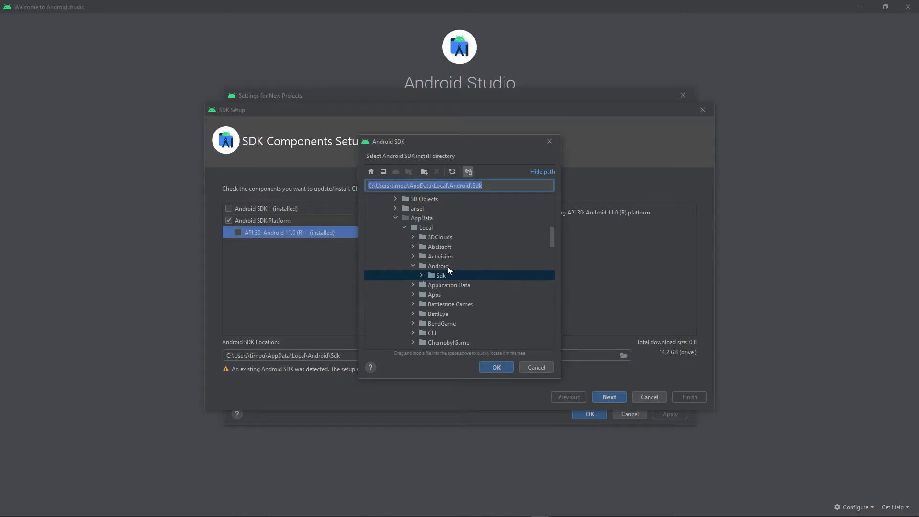
{"action": "left_click", "coordinate": [377, 195]}
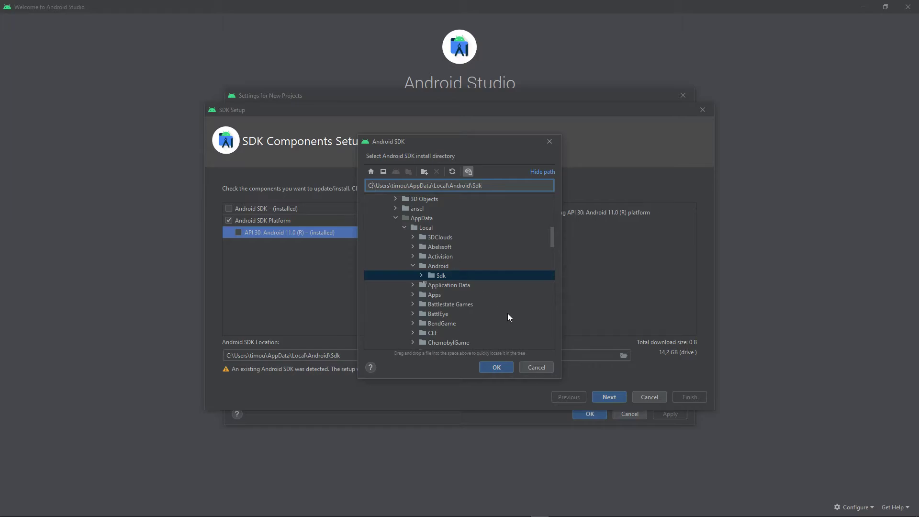
{"action": "key", "text": "Delete"}
{"action": "type", "text": "D"}
{"action": "left_click", "coordinate": [501, 372]}
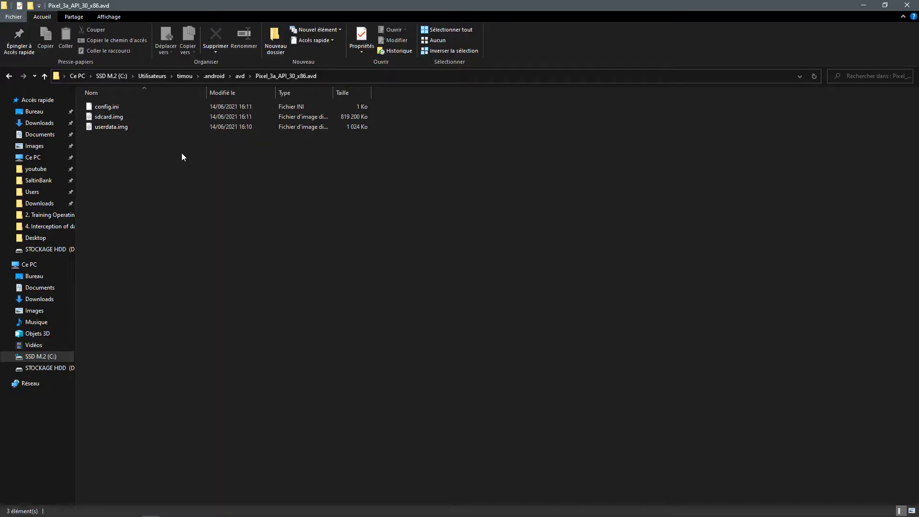
Switch to File Explorer and open the Android\Sdk folder inside the user's AppData\Local directory.
{"action": "key", "text": "alt+Up"}
{"action": "key", "text": "alt+Up"}
{"action": "key", "text": "alt+Up"}
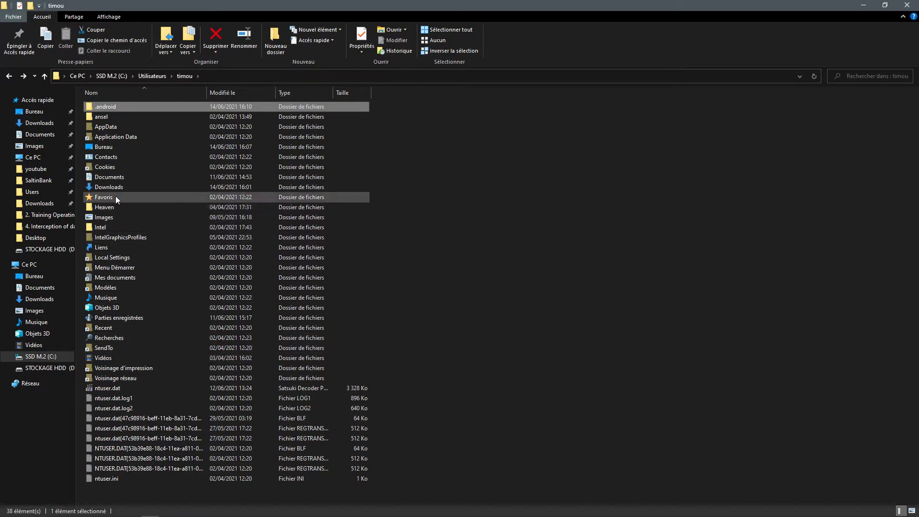
{"action": "double_click", "coordinate": [122, 128]}
{"action": "double_click", "coordinate": [123, 106]}
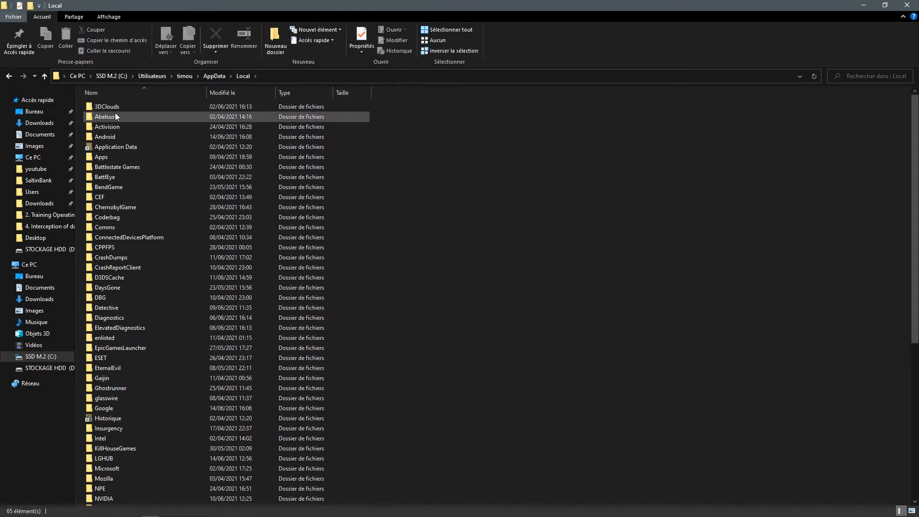
{"action": "double_click", "coordinate": [128, 130]}
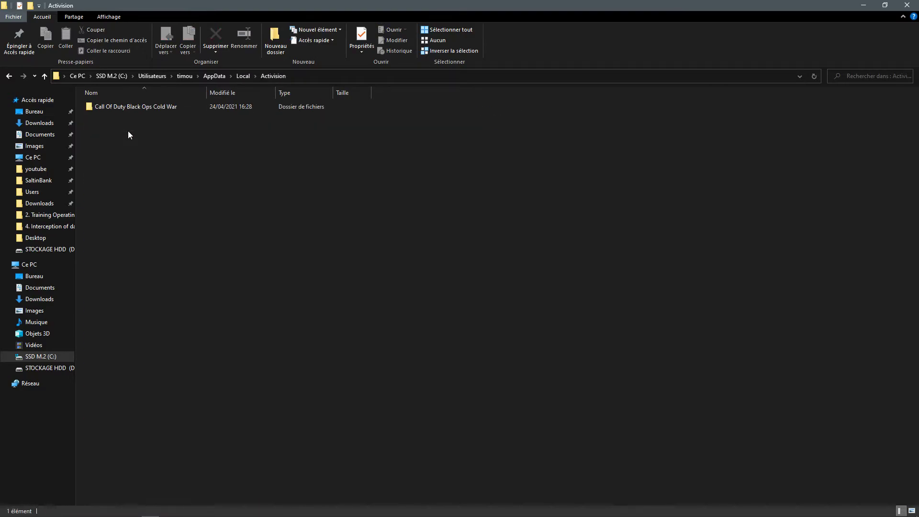
{"action": "key", "text": "alt+Left"}
{"action": "double_click", "coordinate": [98, 135]}
{"action": "double_click", "coordinate": [129, 108]}
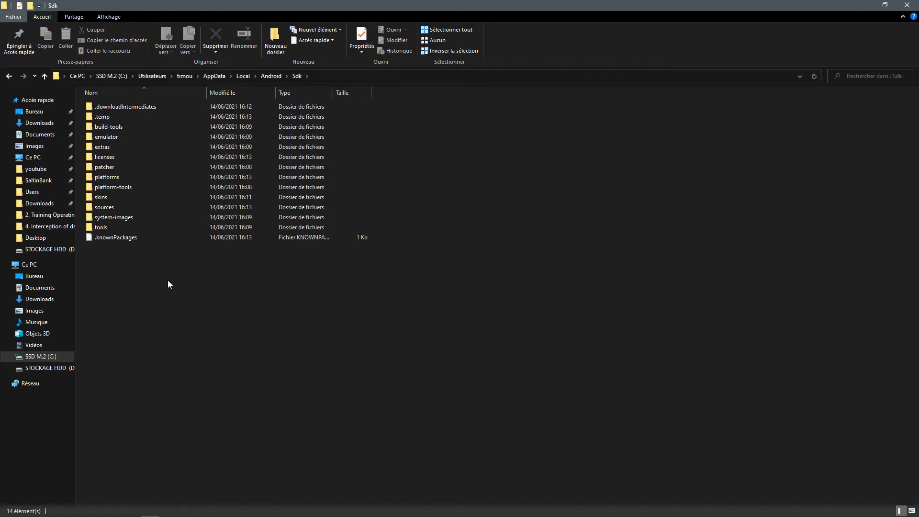
Go back to the Android folder and view the properties of its Sdk folder.
{"action": "key", "text": "alt+Left"}
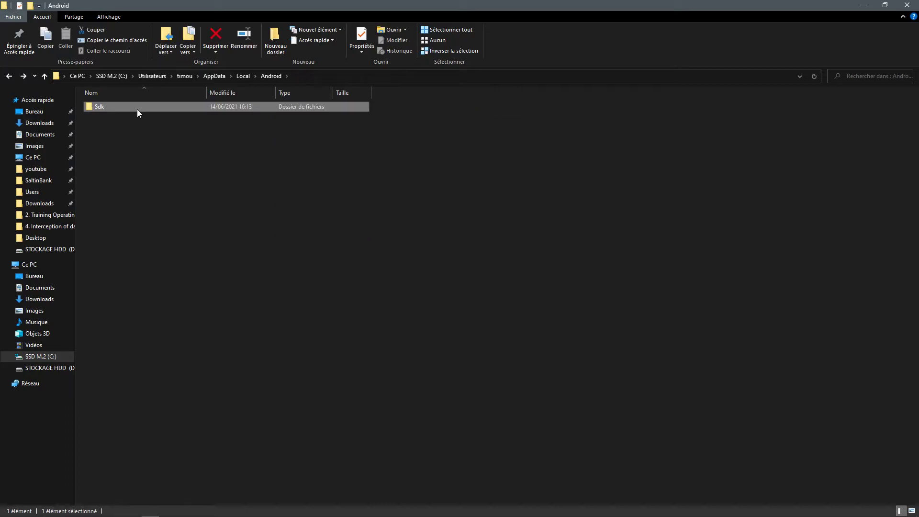
{"action": "right_click", "coordinate": [137, 109]}
{"action": "left_click", "coordinate": [197, 286]}
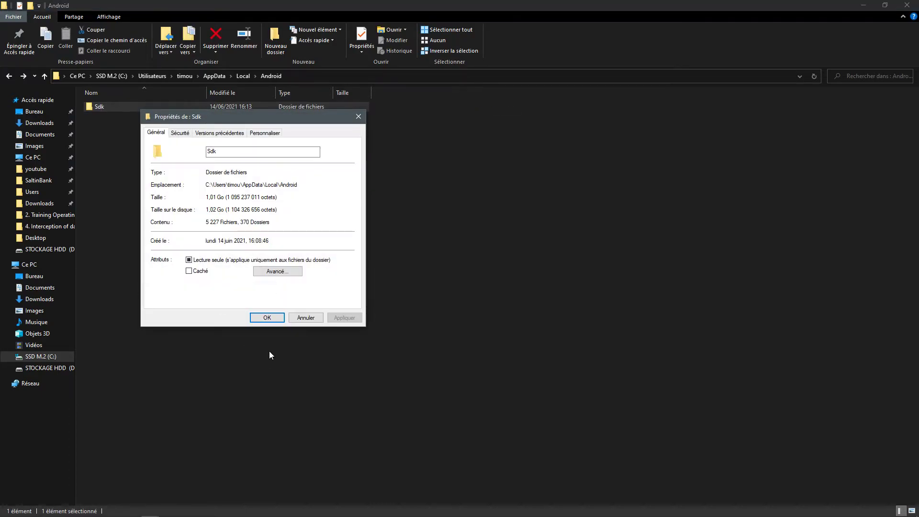
{"action": "left_click", "coordinate": [302, 317]}
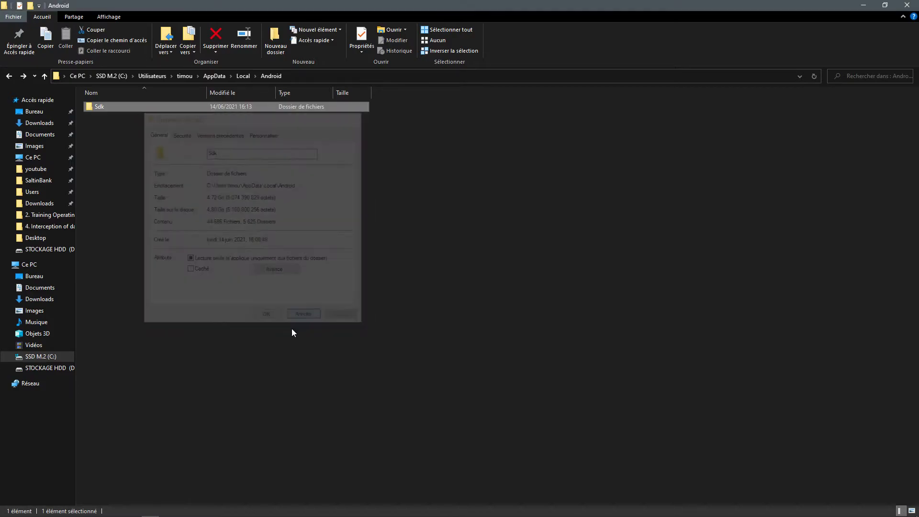
Delete the old Sdk folder and the emptied Android folder from AppData\Local.
{"action": "key", "text": "shift+Delete"}
{"action": "key", "text": "Escape"}
{"action": "key", "text": "Delete"}
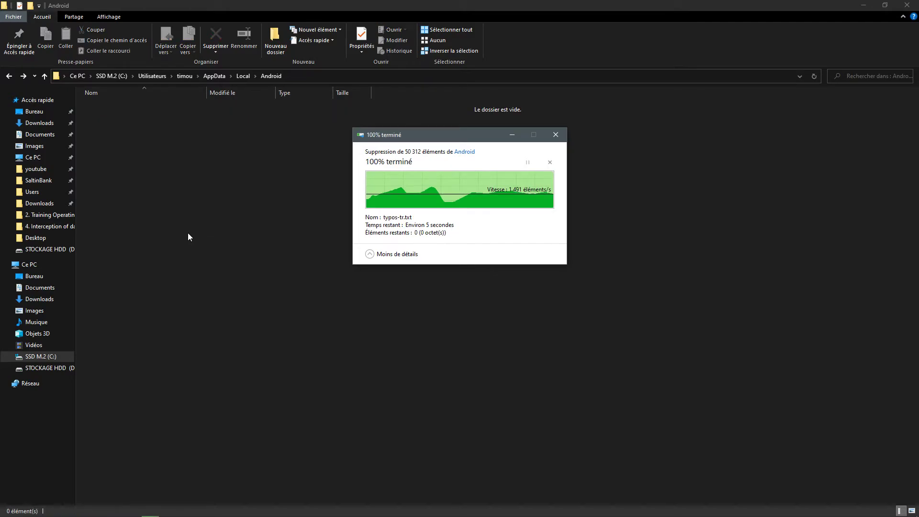
{"action": "left_click", "coordinate": [244, 76]}
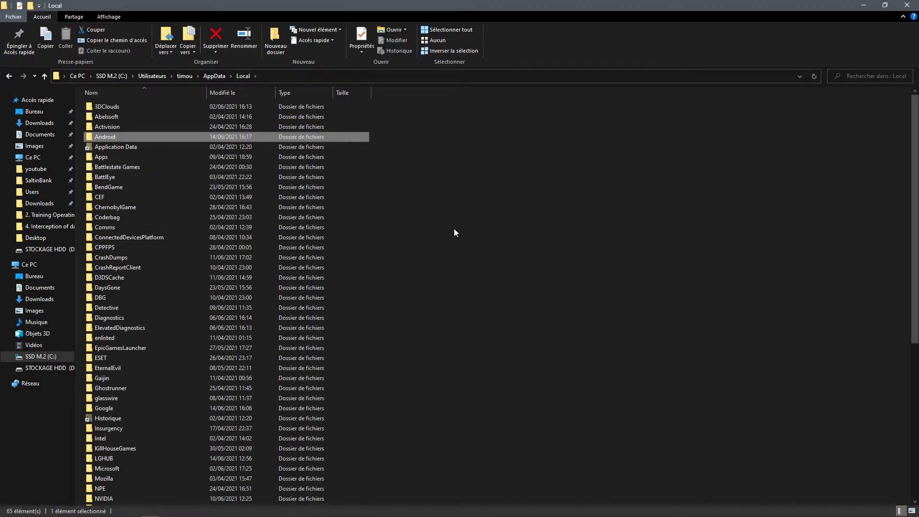
{"action": "key", "text": "shift+Delete"}
{"action": "key", "text": "Return"}
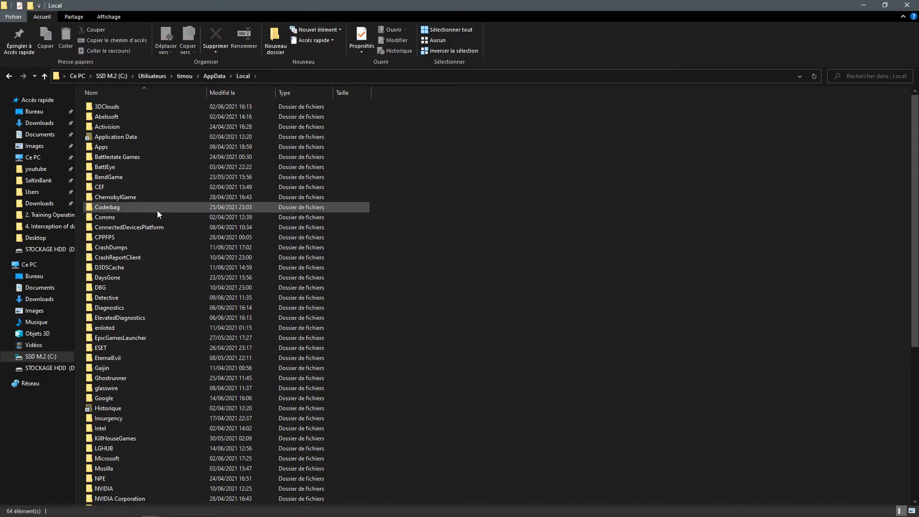
Permanently delete the ChernobylGame and Activision folders from AppData\Local, checking the contents of Activision first.
{"action": "left_click", "coordinate": [143, 199]}
{"action": "key", "text": "shift+Delete"}
{"action": "key", "text": "Return"}
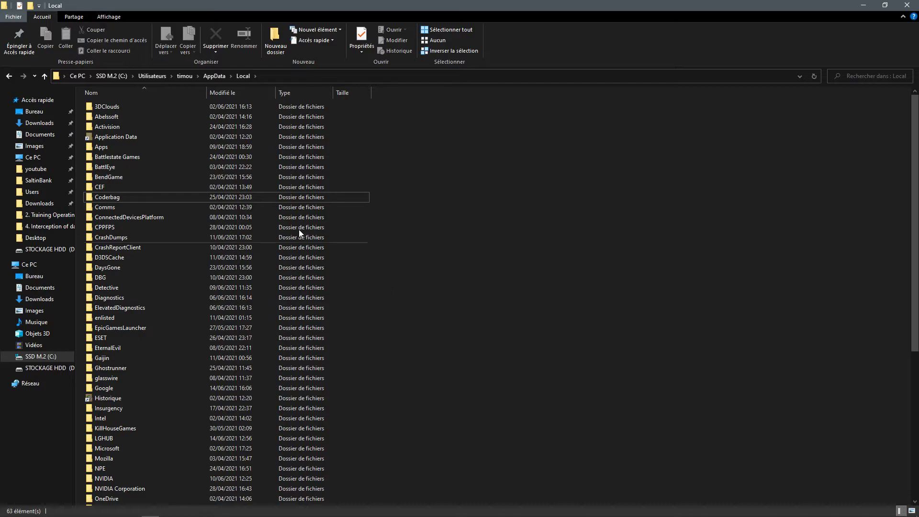
{"action": "double_click", "coordinate": [119, 127]}
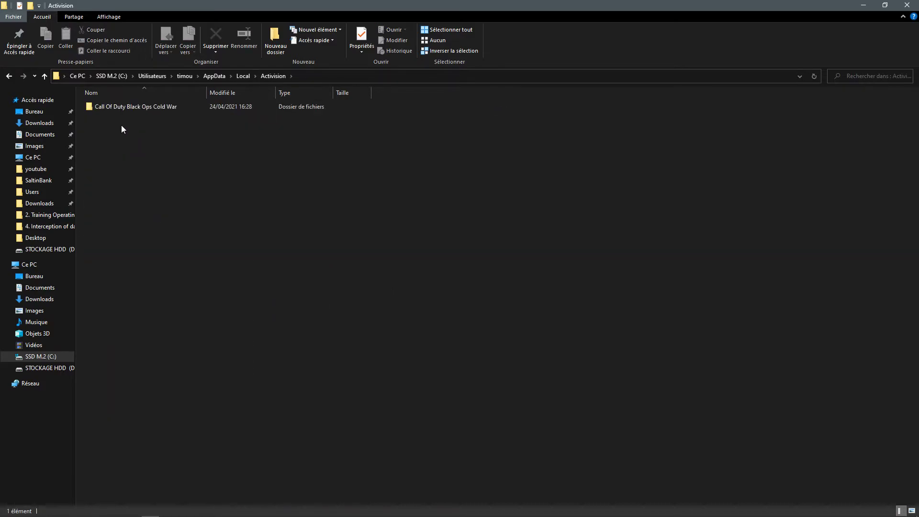
{"action": "key", "text": "alt+Left"}
{"action": "key", "text": "shift+Delete"}
{"action": "key", "text": "Return"}
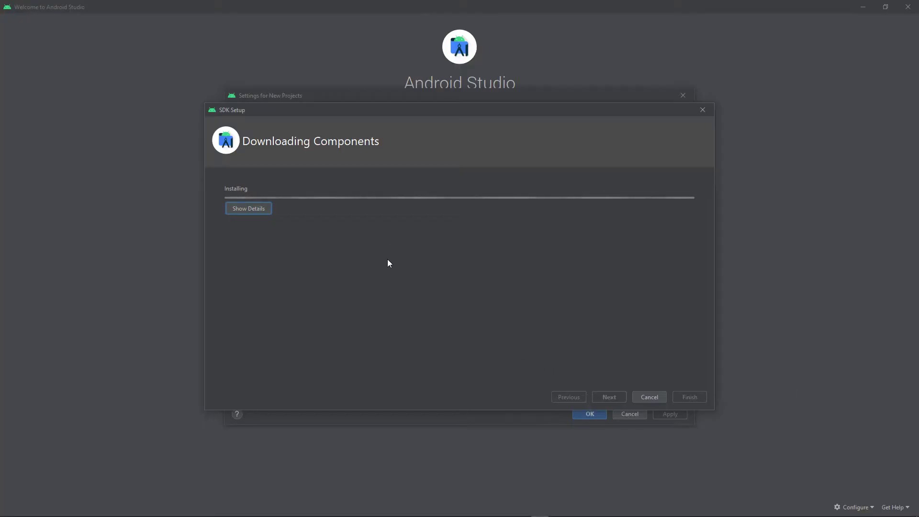
Show the component download details in the SDK Setup window and finish the setup.
{"action": "left_click_drag", "start_coordinate": [386, 112], "coordinate": [321, 170]}
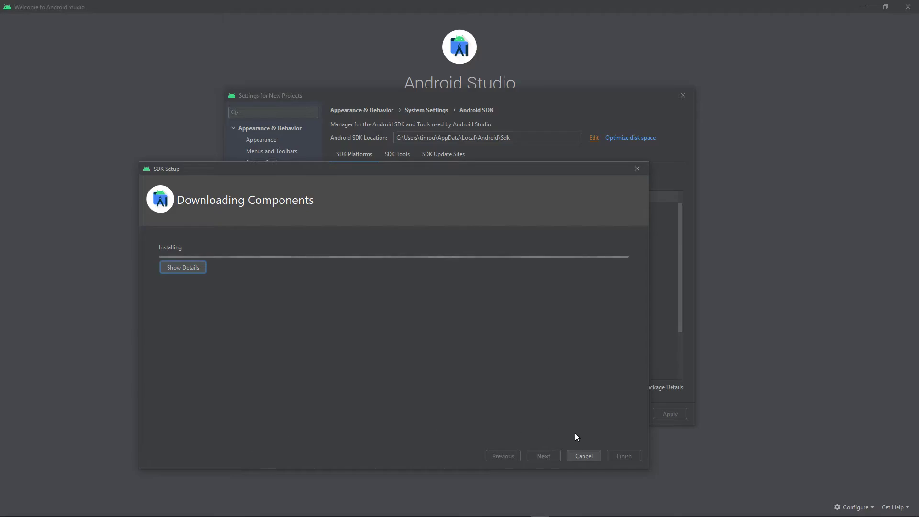
{"action": "left_click", "coordinate": [180, 267]}
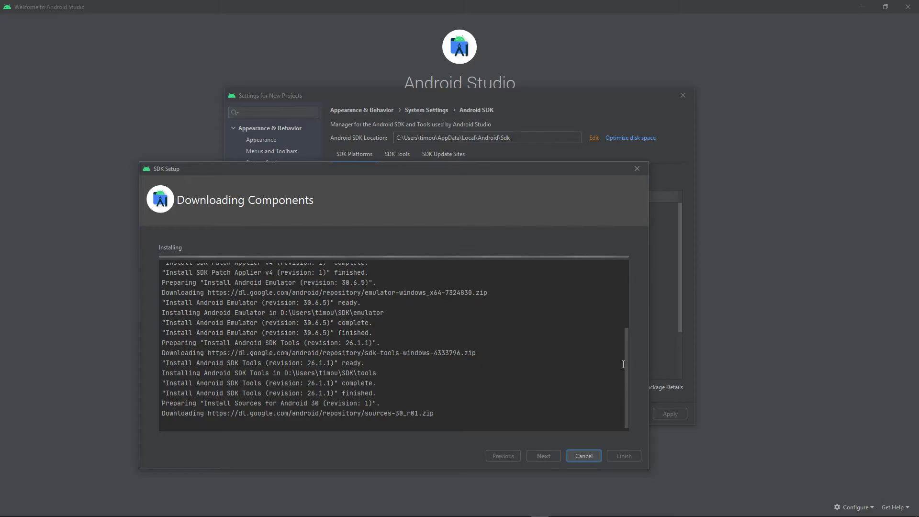
{"action": "left_click_drag", "start_coordinate": [630, 368], "coordinate": [632, 422]}
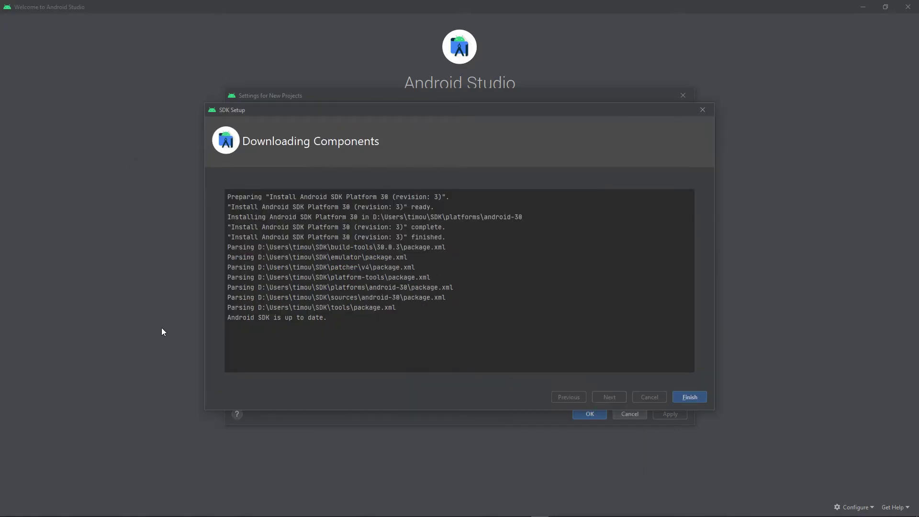
{"action": "left_click", "coordinate": [697, 396]}
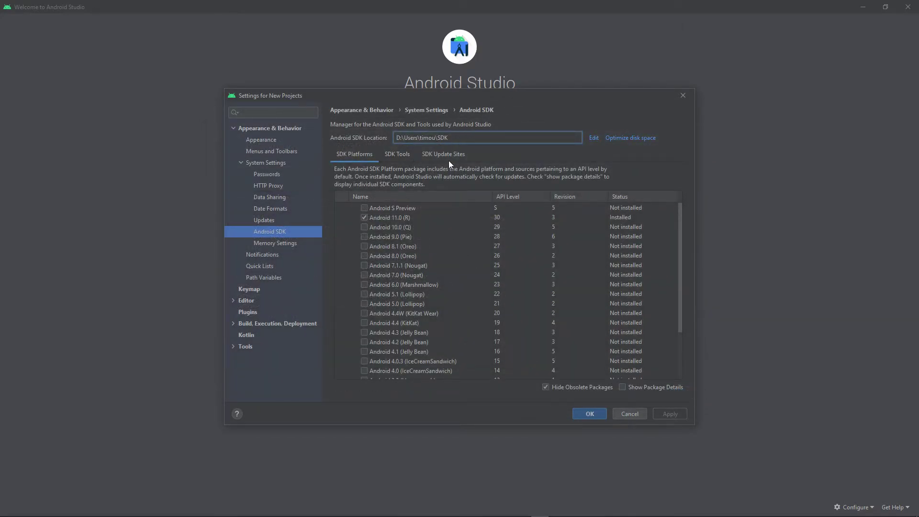
Optimize the SDK's disk space by deleting its .temp files, and look through the SDK platforms list.
{"action": "scroll", "coordinate": [447, 332], "scroll_direction": "down", "scroll_amount": 5}
{"action": "scroll", "coordinate": [520, 216], "scroll_direction": "up", "scroll_amount": 5}
{"action": "left_click", "coordinate": [634, 136]}
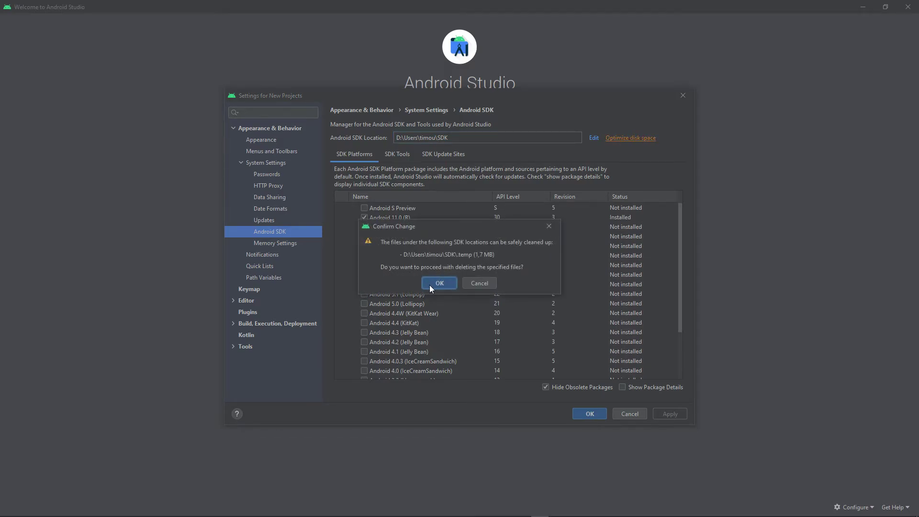
{"action": "left_click", "coordinate": [439, 283]}
{"action": "scroll", "coordinate": [447, 303], "scroll_direction": "down", "scroll_amount": 3}
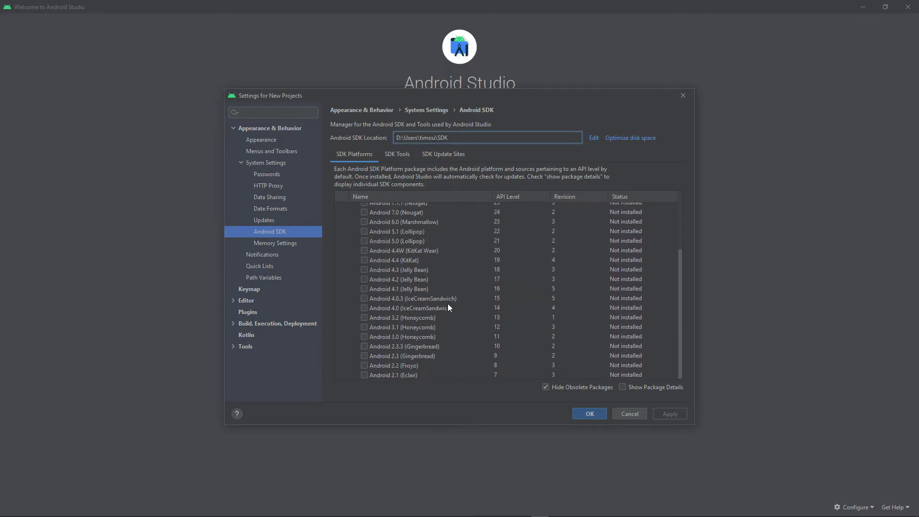
{"action": "scroll", "coordinate": [451, 317], "scroll_direction": "up", "scroll_amount": 3}
{"action": "scroll", "coordinate": [436, 316], "scroll_direction": "down", "scroll_amount": 3}
{"action": "scroll", "coordinate": [443, 301], "scroll_direction": "up", "scroll_amount": 3}
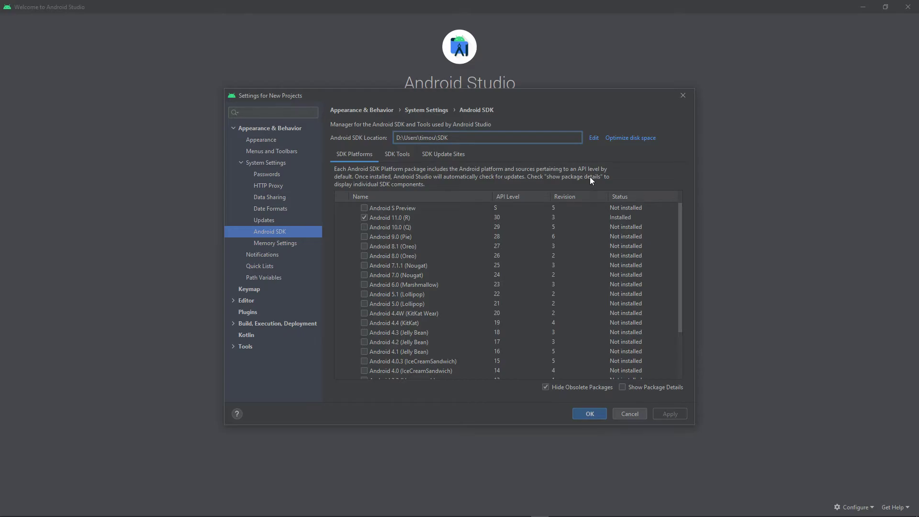
Select the Intel x86 Emulator Accelerator (HAXM installer) SDK tool for installation and accept the intel-android-extra-license.
{"action": "left_click", "coordinate": [399, 153]}
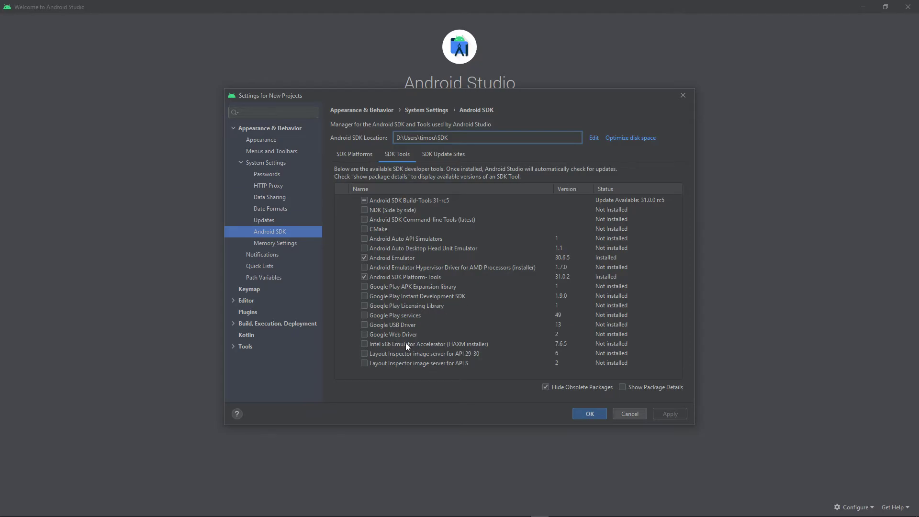
{"action": "left_click", "coordinate": [619, 342]}
{"action": "left_click", "coordinate": [365, 344]}
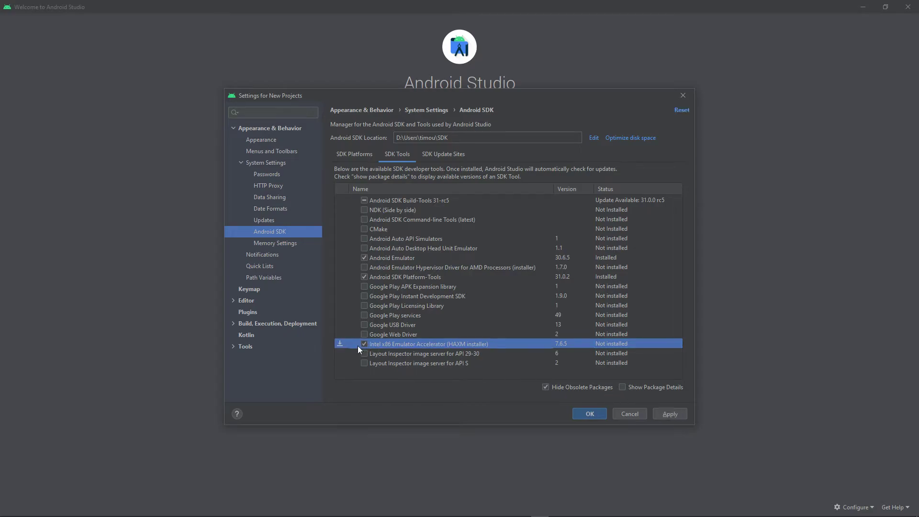
{"action": "left_click", "coordinate": [669, 413]}
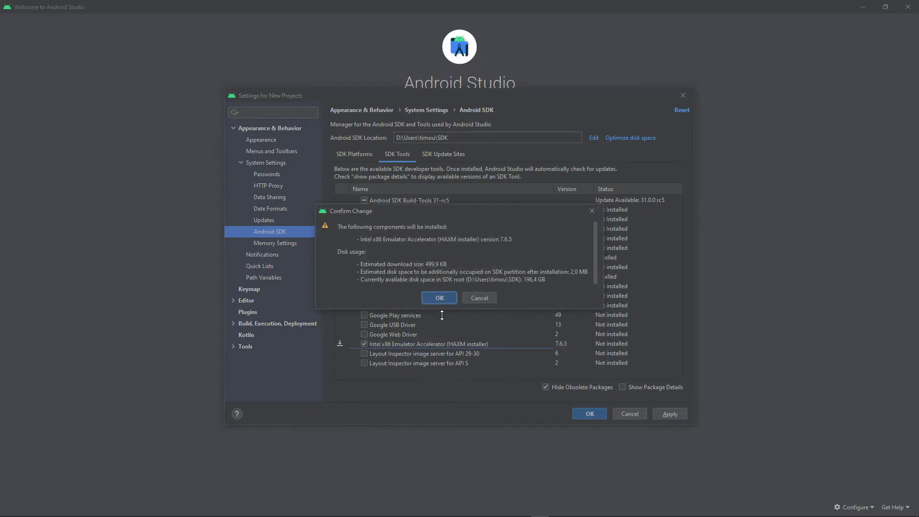
{"action": "left_click", "coordinate": [438, 297]}
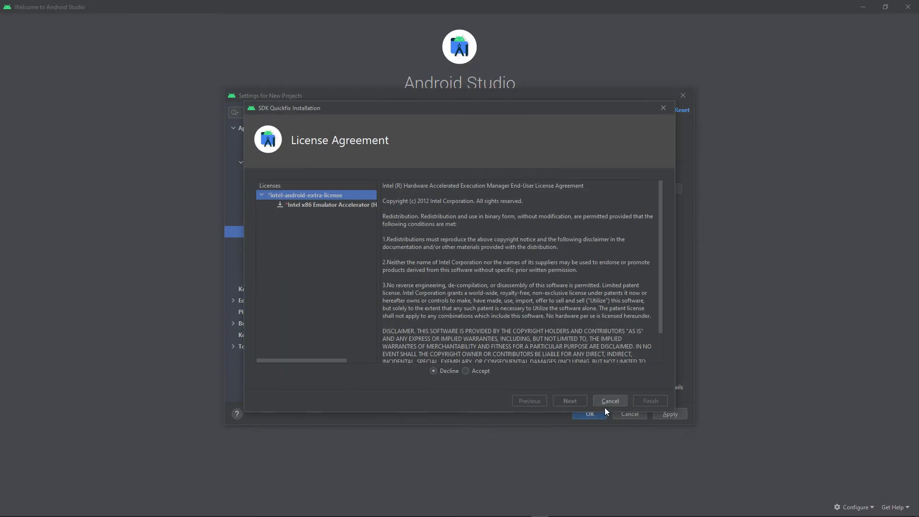
{"action": "left_click", "coordinate": [338, 205]}
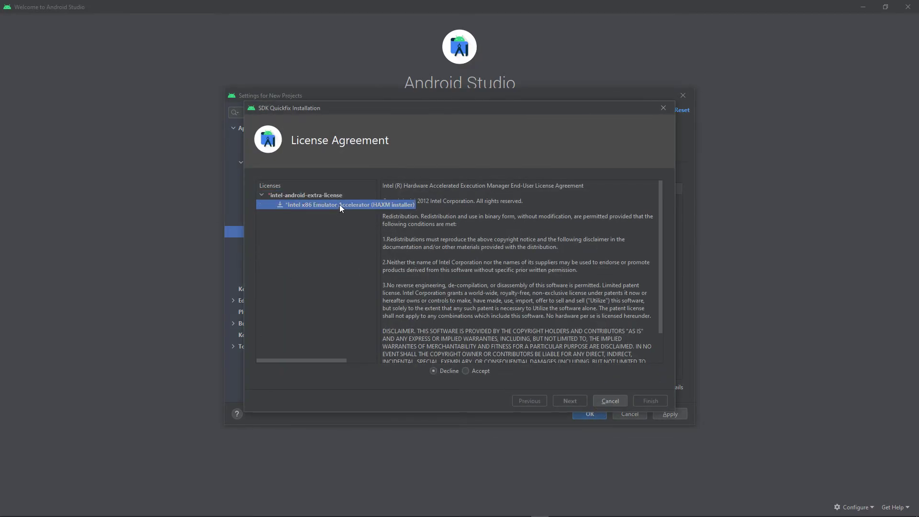
{"action": "left_click", "coordinate": [466, 371]}
{"action": "left_click", "coordinate": [576, 399]}
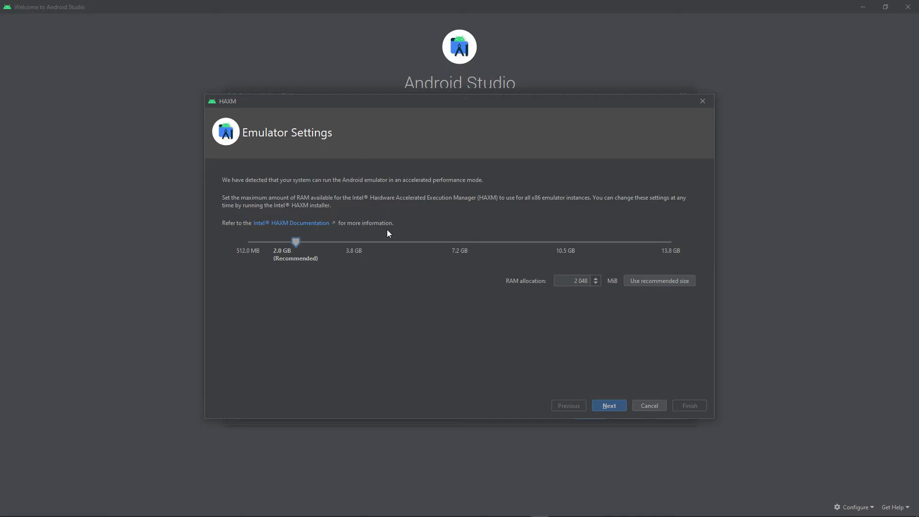
Try to run the HAXM installer with the recommended RAM allocation of 2048 MiB, and dismiss the silent_install_wrapper1.bat error.
{"action": "left_click", "coordinate": [635, 282]}
{"action": "left_click", "coordinate": [621, 404]}
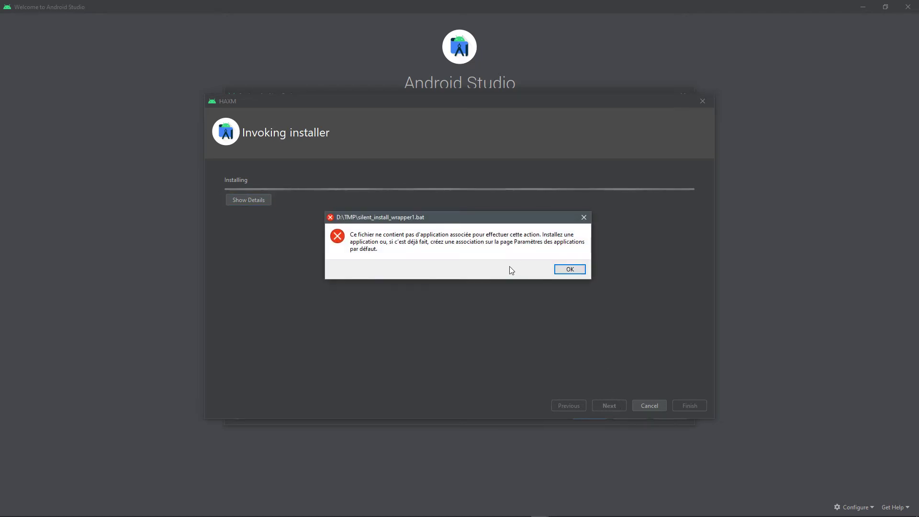
{"action": "left_click", "coordinate": [570, 269]}
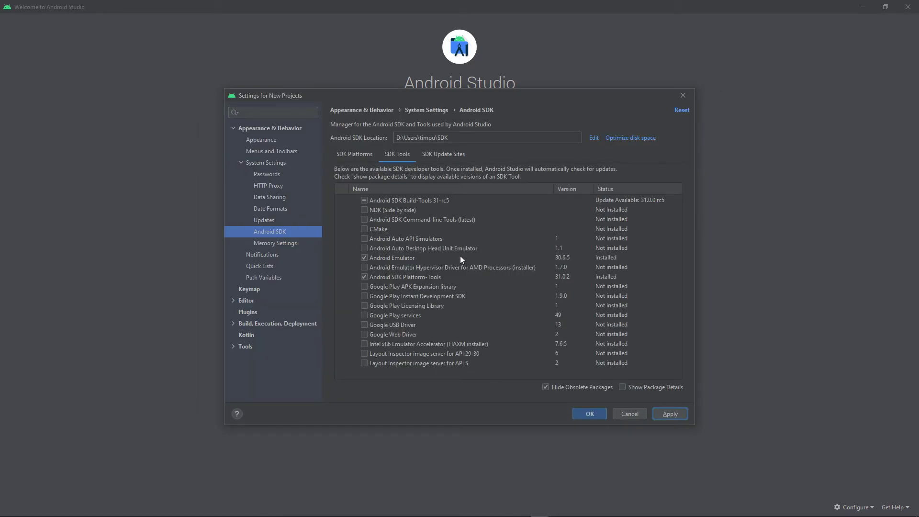
Review the SDK update sites and the available IDE max heap size options in Memory Settings.
{"action": "left_click", "coordinate": [443, 154]}
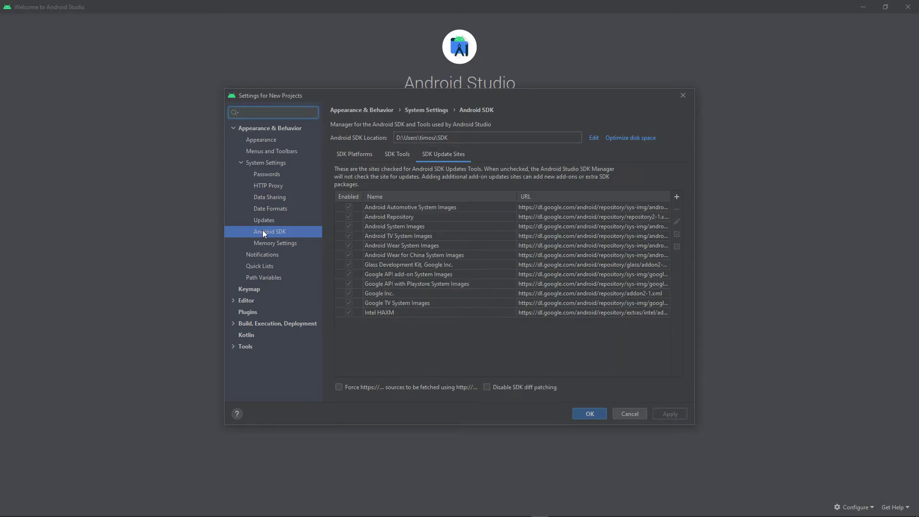
{"action": "left_click", "coordinate": [274, 244]}
{"action": "left_click", "coordinate": [465, 182]}
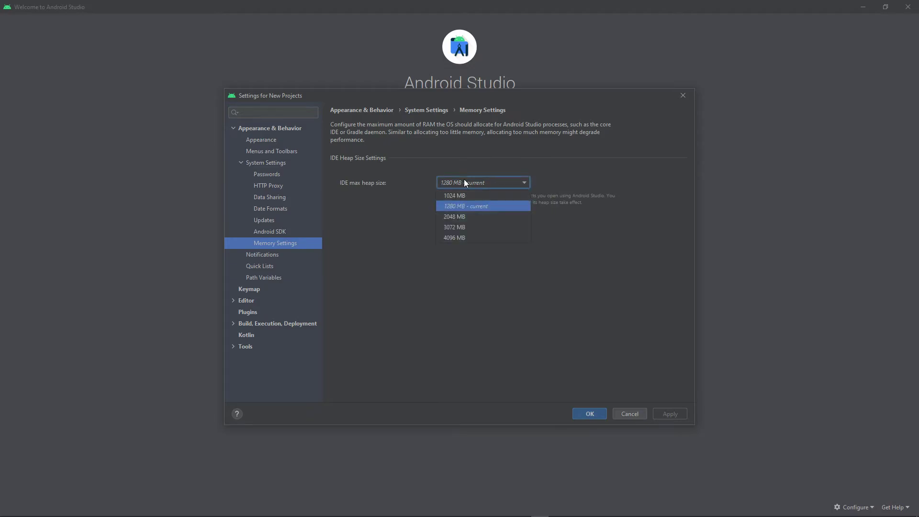
{"action": "left_click", "coordinate": [464, 181]}
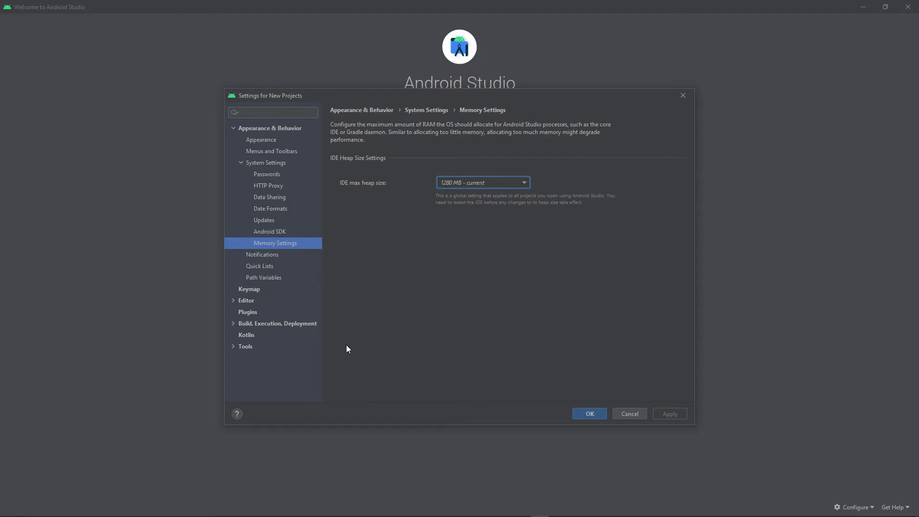
Look over the Menus and Toolbars settings, return to Appearance, and close the settings dialog.
{"action": "left_click", "coordinate": [259, 150]}
{"action": "left_click", "coordinate": [266, 143]}
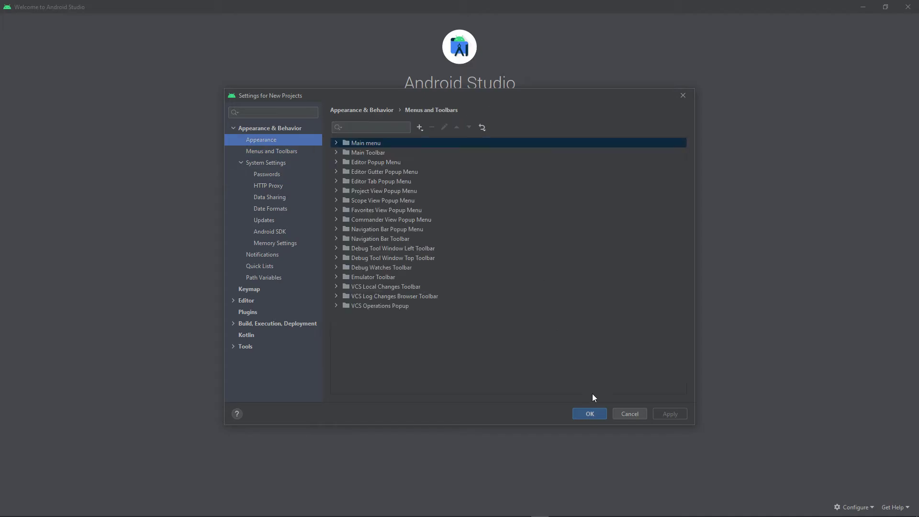
{"action": "left_click", "coordinate": [591, 415]}
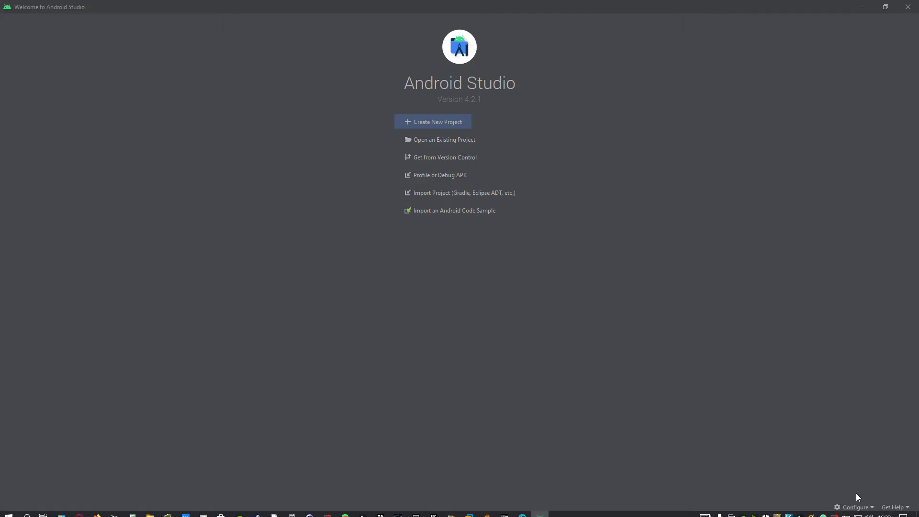
Open the AVD Manager, clearing away the processor monitor popup, and select the Pixel_3a_API_30_x86 virtual device.
{"action": "mouse_move", "coordinate": [856, 509]}
{"action": "left_click_drag", "start_coordinate": [892, 406], "coordinate": [614, 335]}
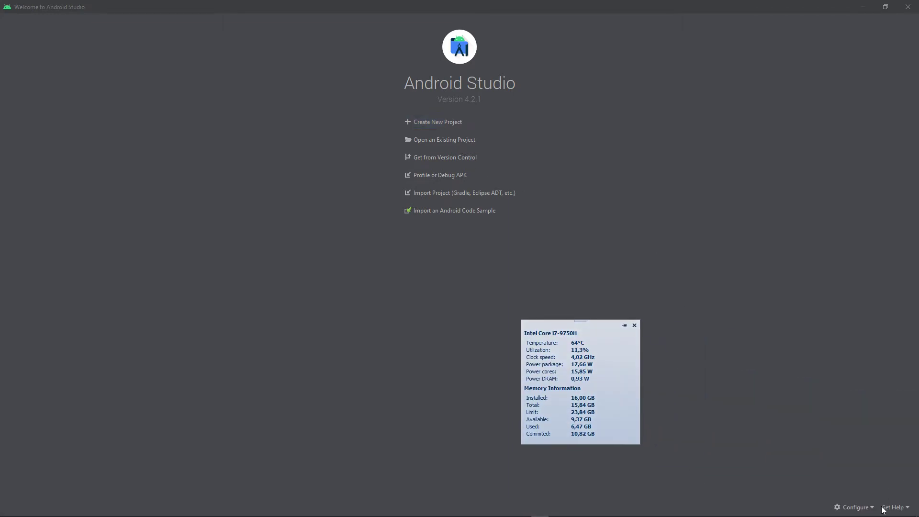
{"action": "left_click", "coordinate": [876, 510]}
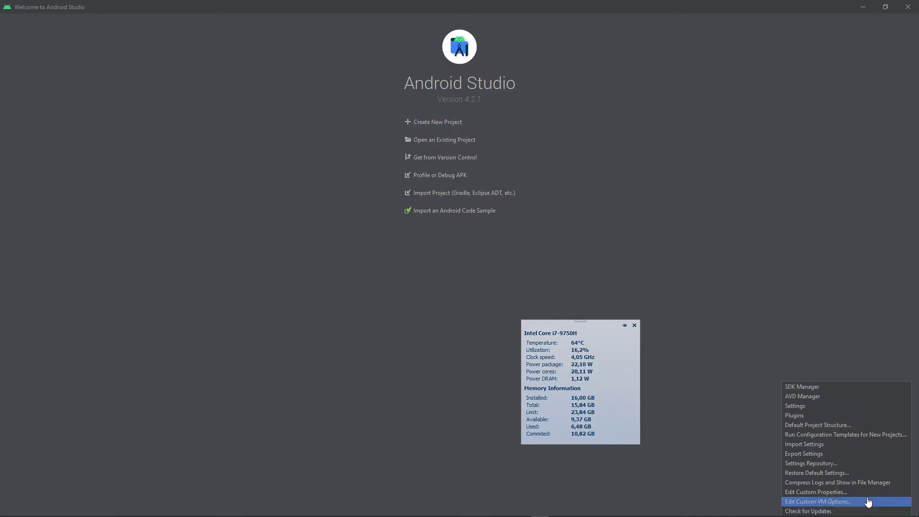
{"action": "left_click", "coordinate": [853, 400]}
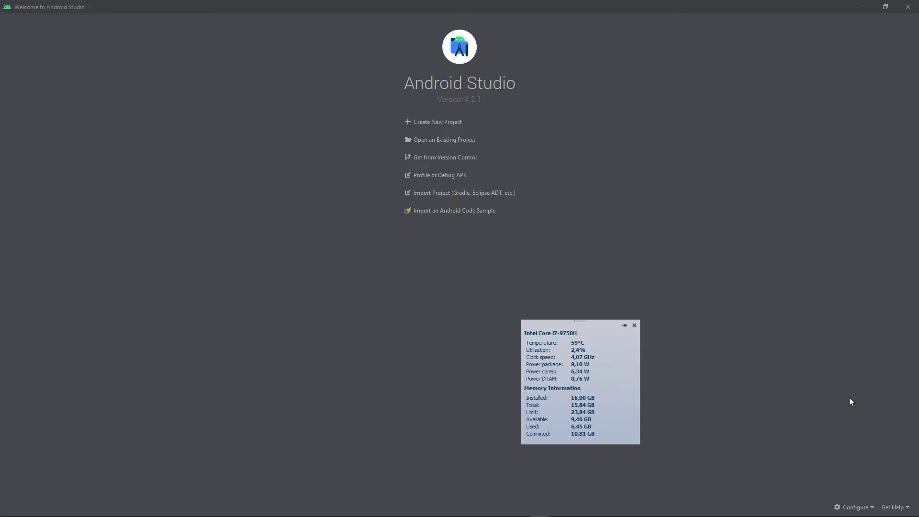
{"action": "left_click", "coordinate": [635, 326]}
{"action": "left_click", "coordinate": [82, 88]}
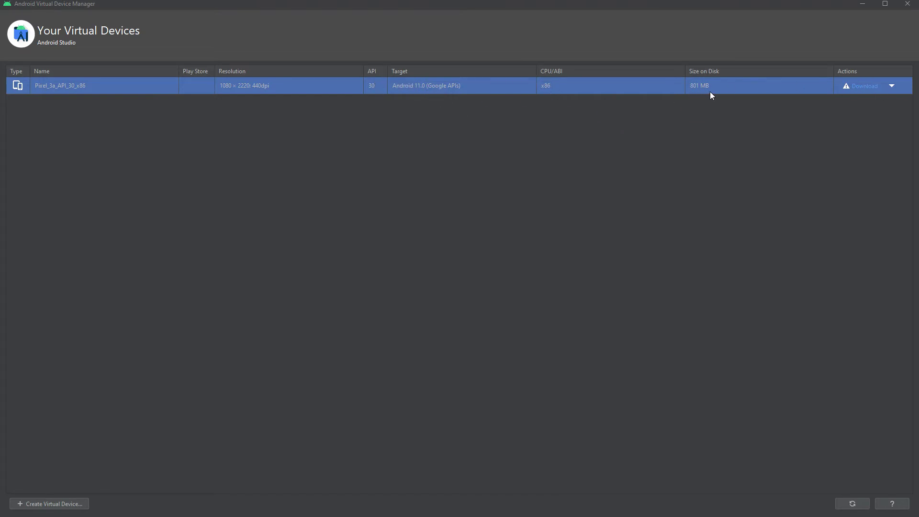
Download the missing Google APIs Intel x86 Atom system image for the virtual device, accepting the android-sdk-license.
{"action": "left_click", "coordinate": [892, 86]}
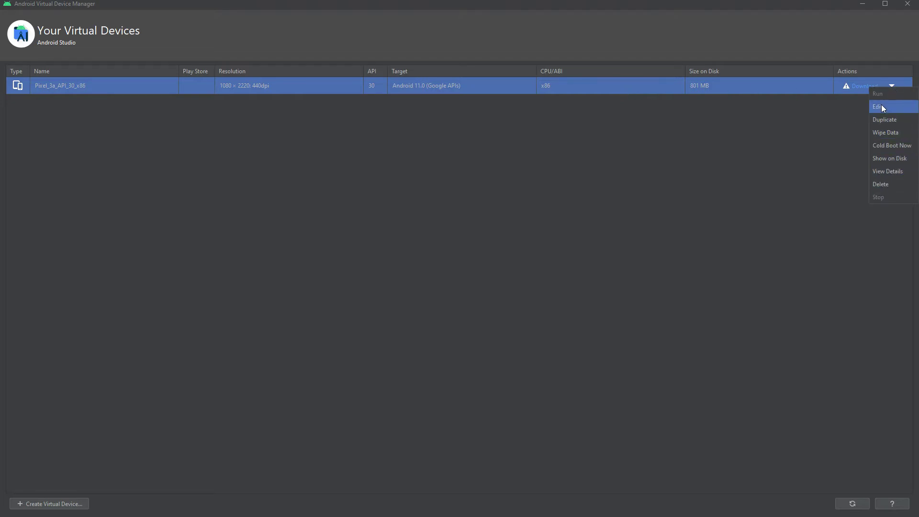
{"action": "left_click", "coordinate": [856, 212]}
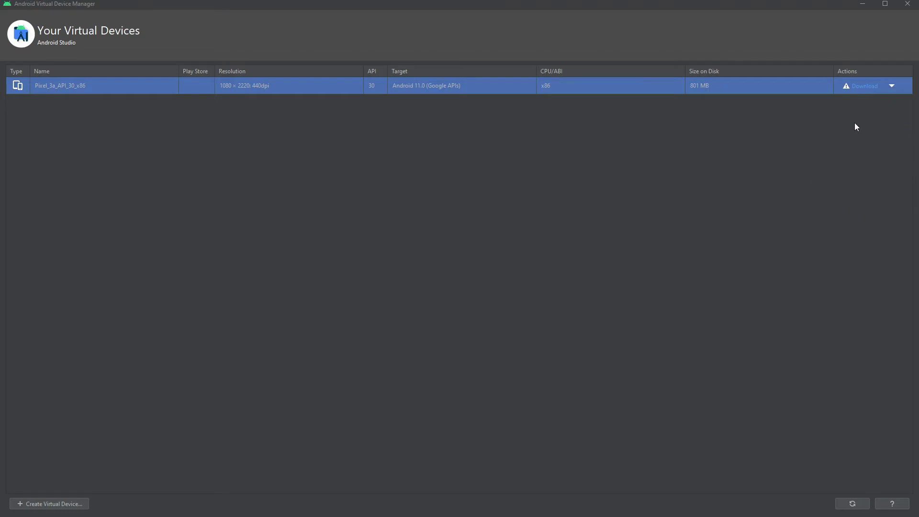
{"action": "left_click", "coordinate": [861, 87]}
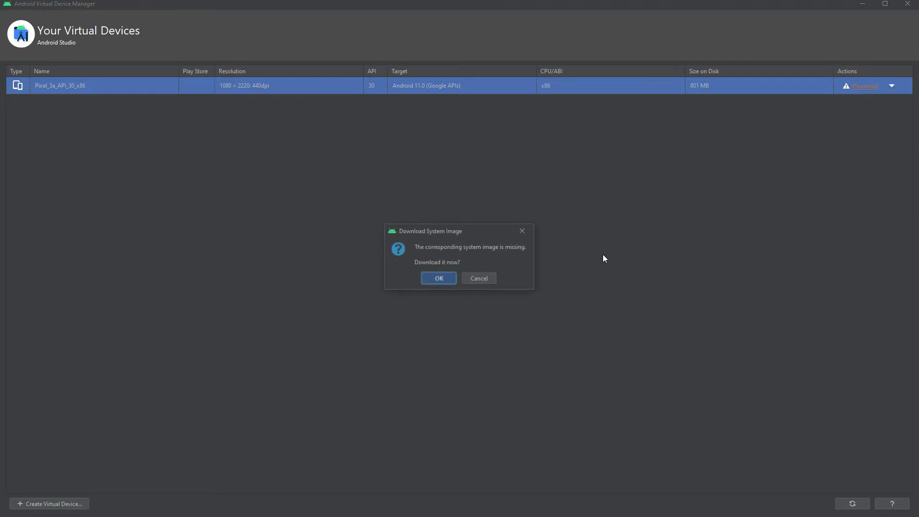
{"action": "left_click", "coordinate": [430, 282]}
{"action": "left_click", "coordinate": [479, 371]}
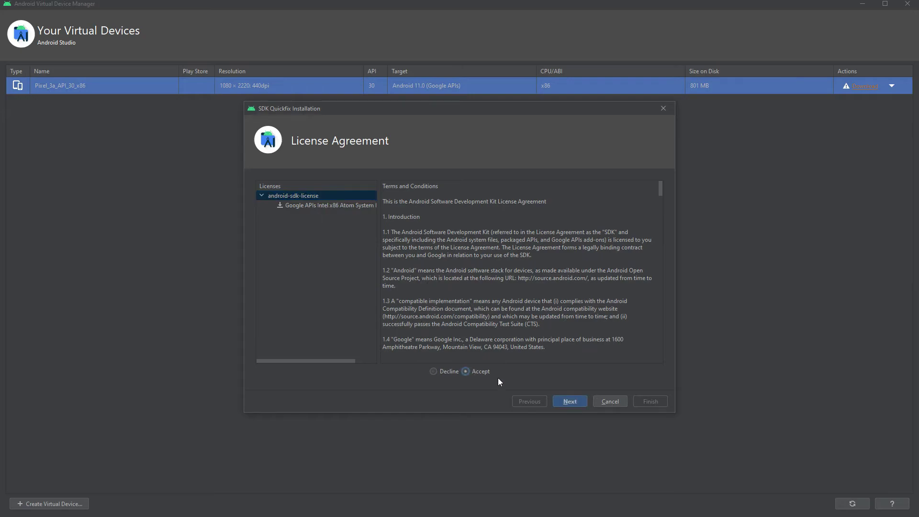
{"action": "left_click", "coordinate": [576, 402]}
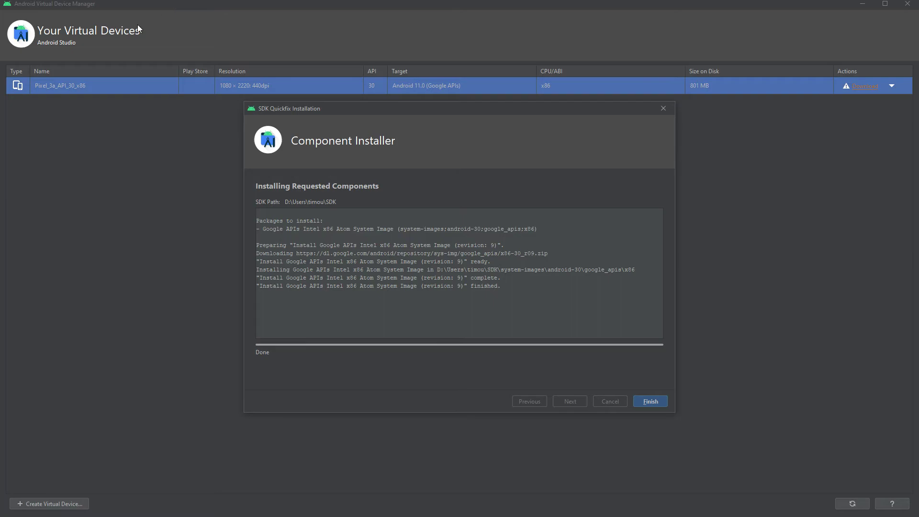
{"action": "left_click", "coordinate": [664, 402]}
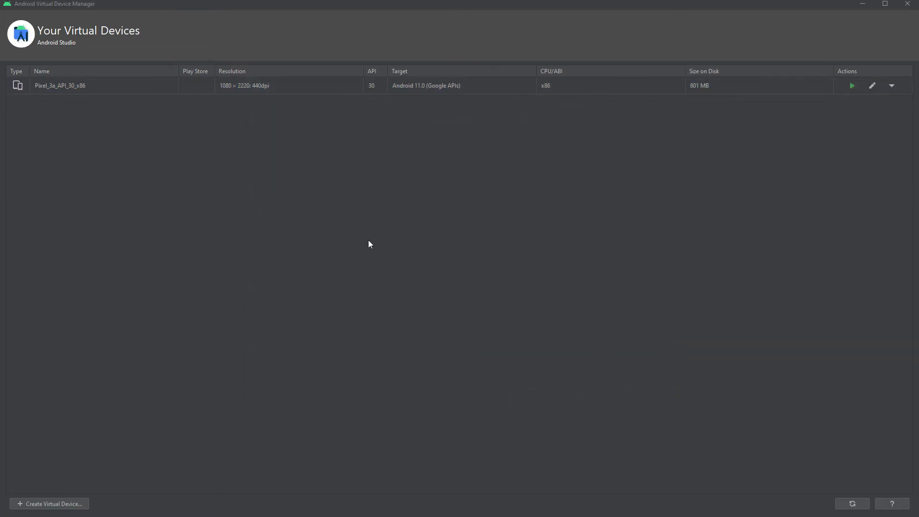
Edit the Pixel_3a_API_30_x86 virtual device and change its hardware profile to the Pixel XL phone.
{"action": "left_click", "coordinate": [880, 91]}
{"action": "left_click_drag", "start_coordinate": [455, 5], "coordinate": [455, 8]}
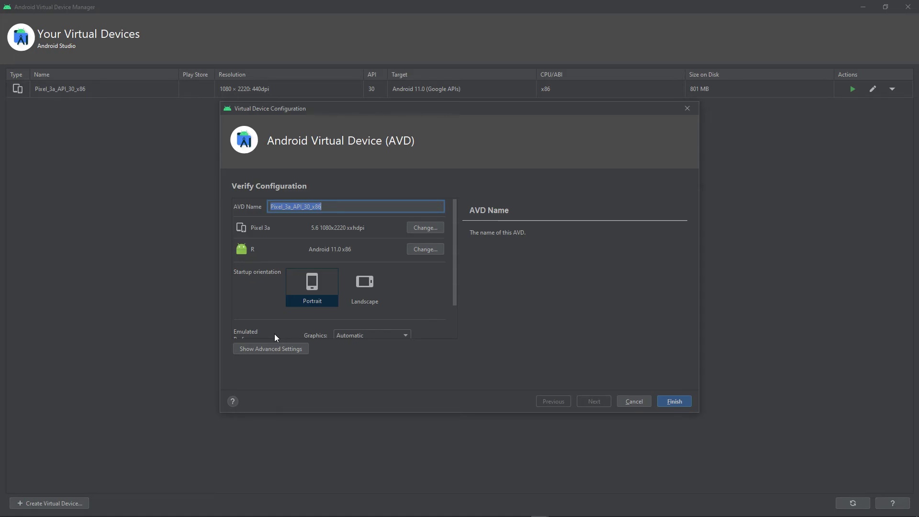
{"action": "left_click", "coordinate": [433, 228]}
{"action": "scroll", "coordinate": [383, 274], "scroll_direction": "down", "scroll_amount": 5}
{"action": "scroll", "coordinate": [378, 258], "scroll_direction": "up", "scroll_amount": 5}
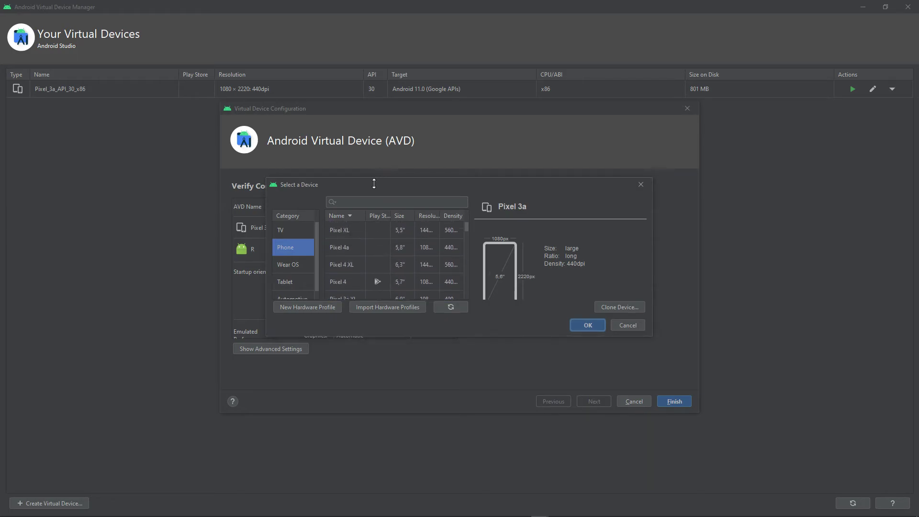
{"action": "scroll", "coordinate": [366, 287], "scroll_direction": "down", "scroll_amount": 10}
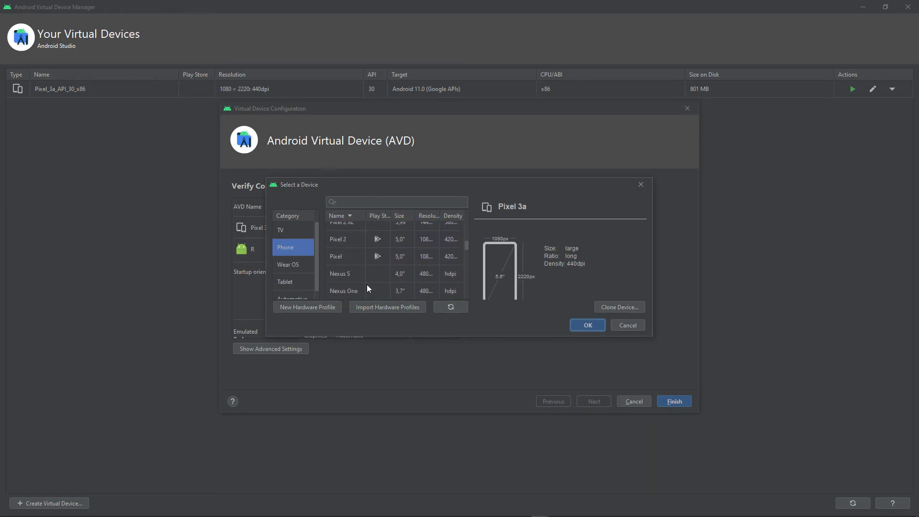
{"action": "left_click", "coordinate": [353, 272]}
{"action": "scroll", "coordinate": [358, 255], "scroll_direction": "up", "scroll_amount": 10}
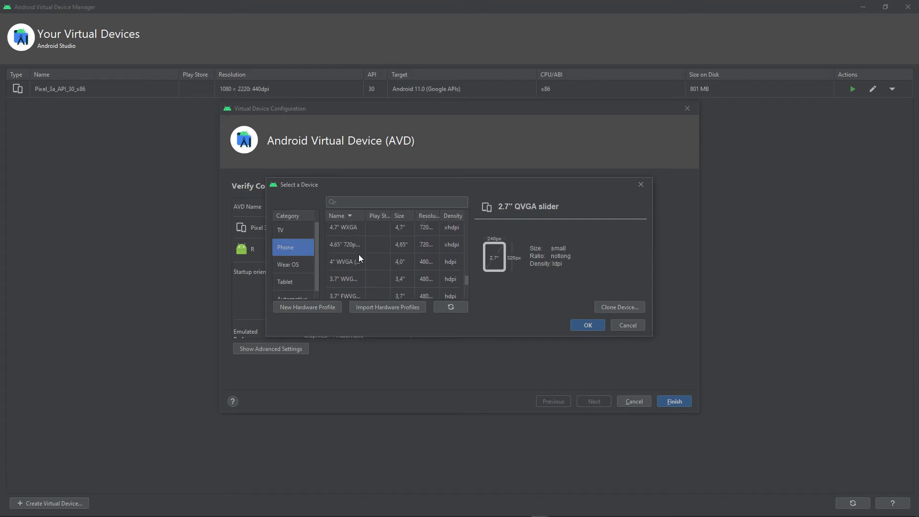
{"action": "left_click", "coordinate": [355, 230]}
{"action": "left_click", "coordinate": [347, 240]}
{"action": "left_click", "coordinate": [354, 232]}
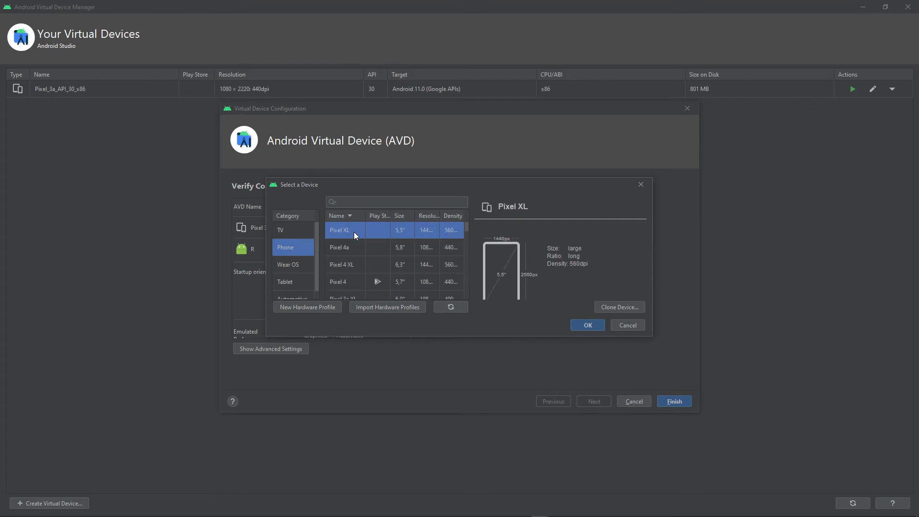
{"action": "left_click", "coordinate": [582, 322]}
{"action": "left_click", "coordinate": [587, 325]}
Set the virtual device's emulated graphics to Hardware - GLES 2.0.
{"action": "scroll", "coordinate": [382, 318], "scroll_direction": "down", "scroll_amount": 3}
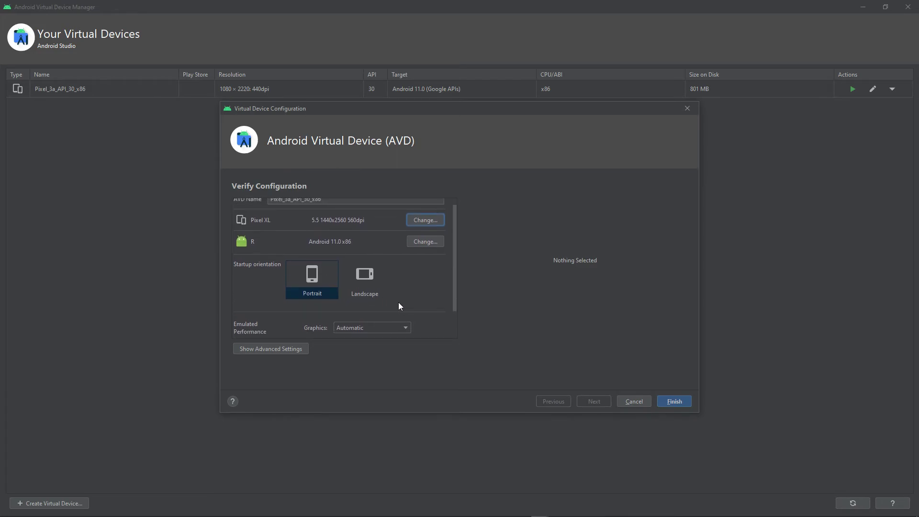
{"action": "left_click", "coordinate": [391, 293]}
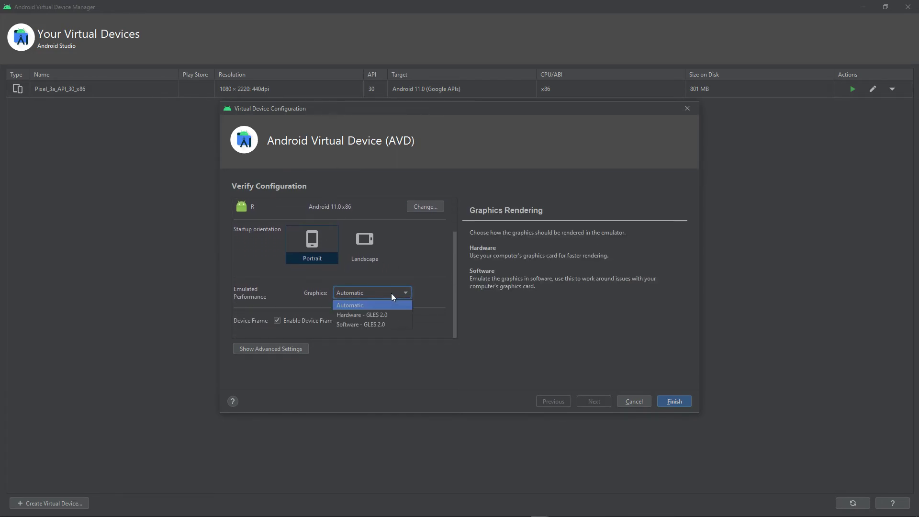
{"action": "left_click", "coordinate": [370, 315]}
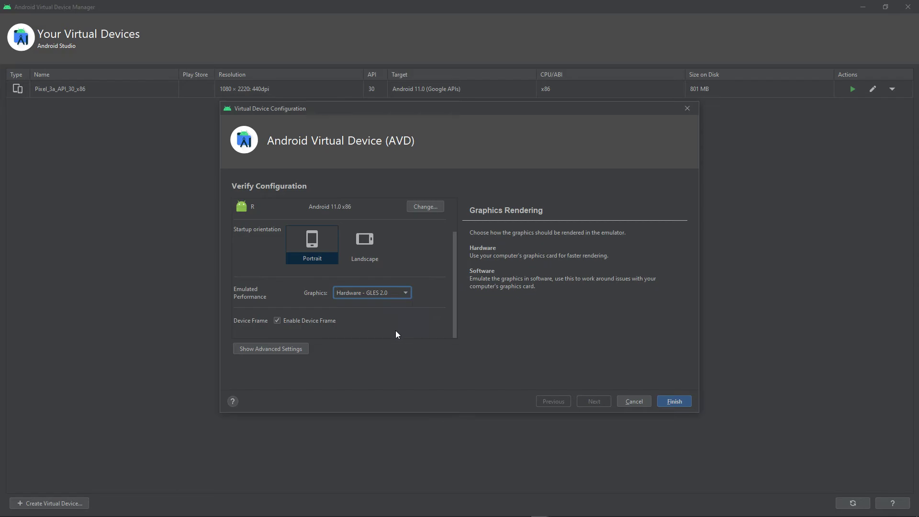
Review the virtual device's advanced settings for camera, network, boot option, CPU cores, memory, storage and device frame.
{"action": "left_click", "coordinate": [272, 350]}
{"action": "scroll", "coordinate": [357, 295], "scroll_direction": "down", "scroll_amount": 3}
{"action": "scroll", "coordinate": [357, 295], "scroll_direction": "down", "scroll_amount": 2}
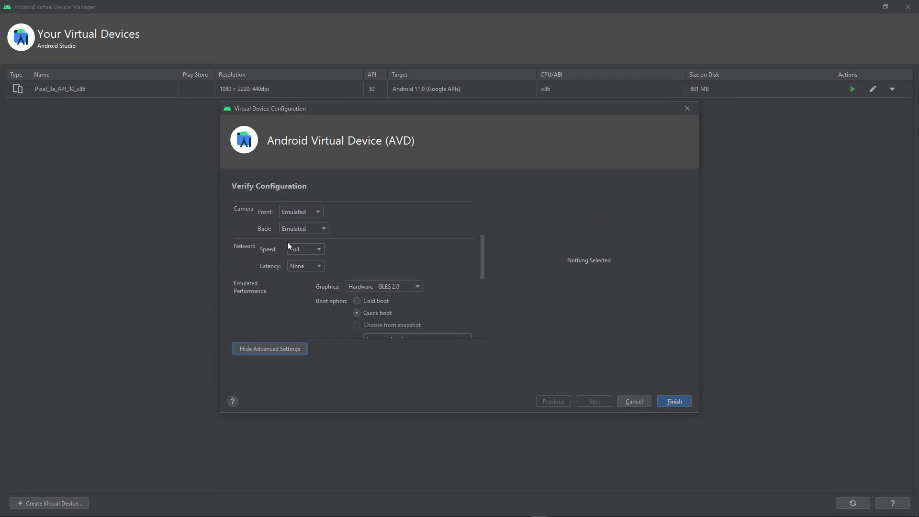
{"action": "scroll", "coordinate": [459, 288], "scroll_direction": "down", "scroll_amount": 4}
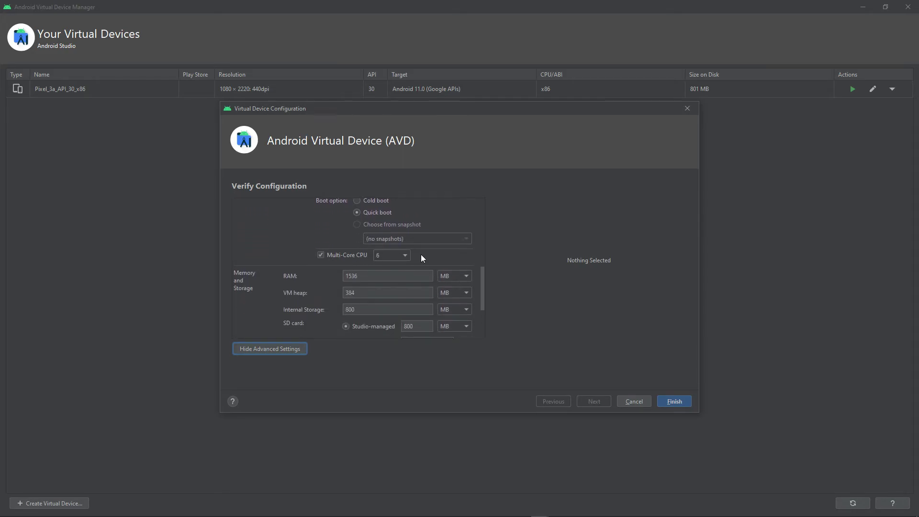
{"action": "scroll", "coordinate": [334, 321], "scroll_direction": "down", "scroll_amount": 4}
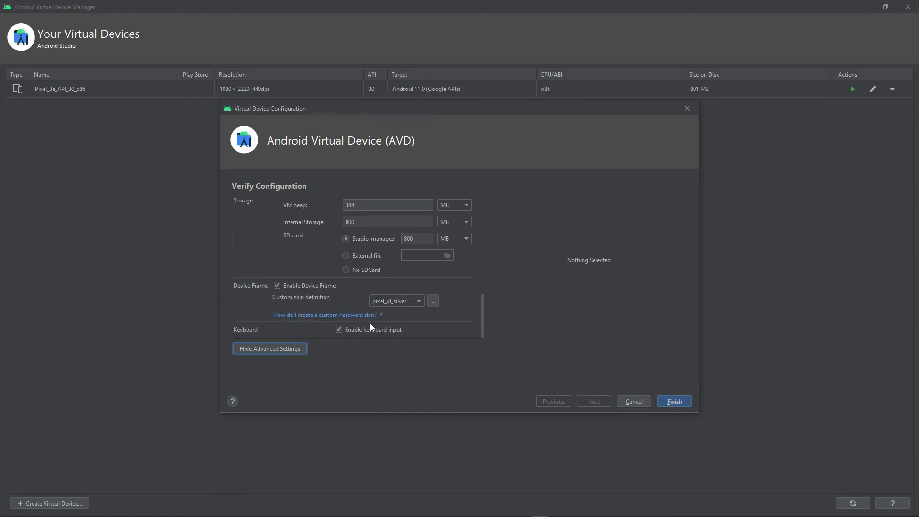
{"action": "scroll", "coordinate": [389, 319], "scroll_direction": "up", "scroll_amount": 3}
{"action": "scroll", "coordinate": [388, 319], "scroll_direction": "up", "scroll_amount": 2}
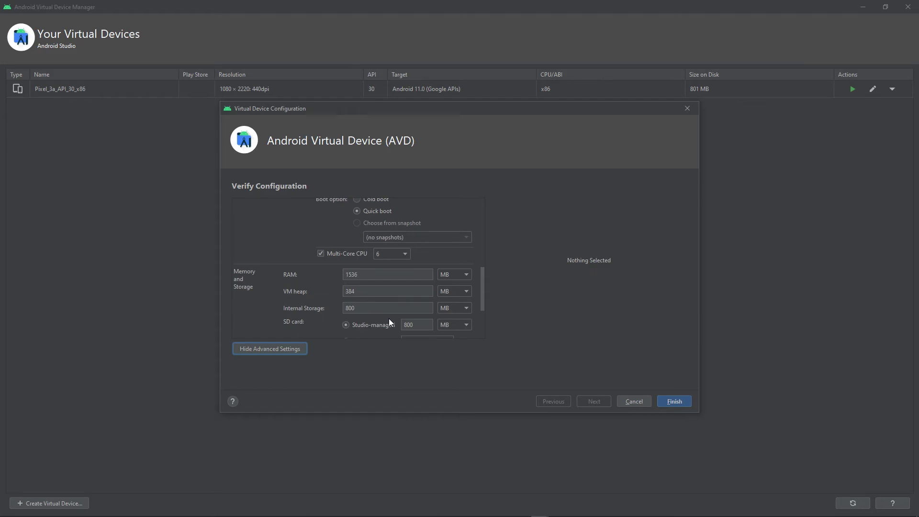
{"action": "scroll", "coordinate": [396, 280], "scroll_direction": "up", "scroll_amount": 5}
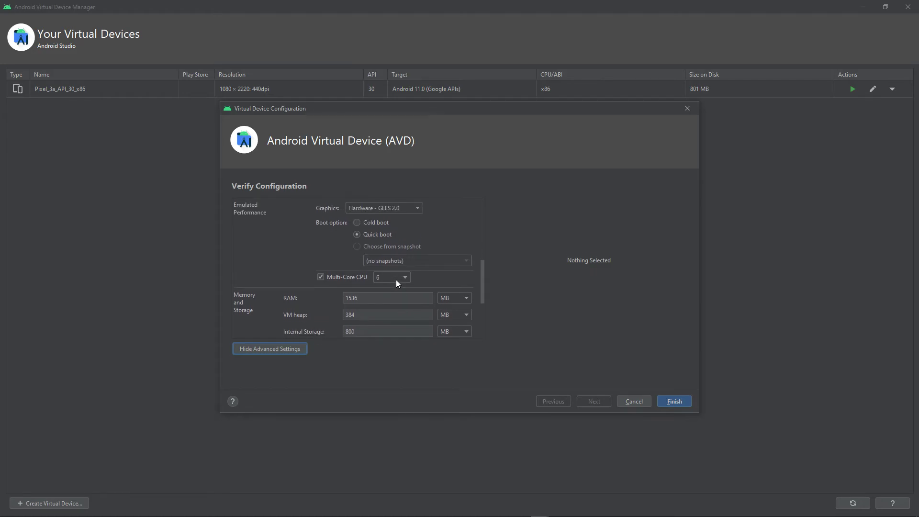
{"action": "scroll", "coordinate": [395, 279], "scroll_direction": "up", "scroll_amount": 2}
{"action": "scroll", "coordinate": [288, 245], "scroll_direction": "up", "scroll_amount": 2}
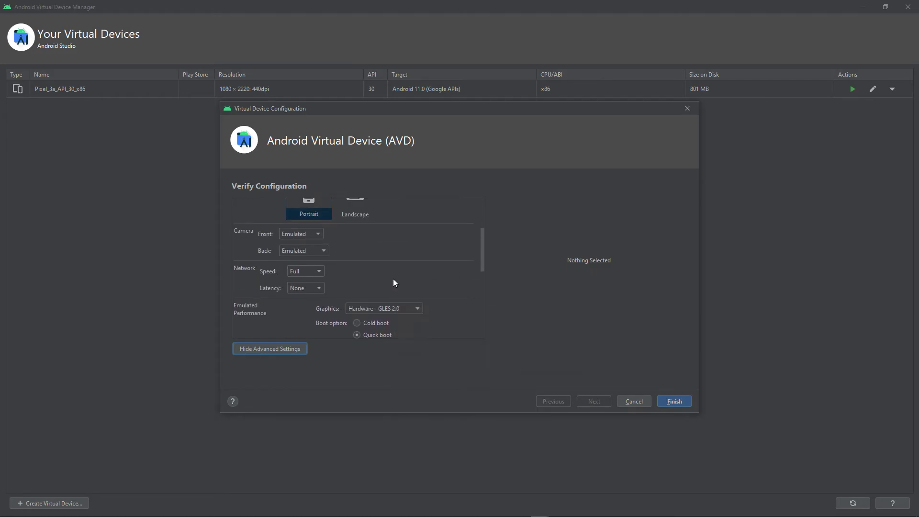
{"action": "scroll", "coordinate": [297, 258], "scroll_direction": "up", "scroll_amount": 4}
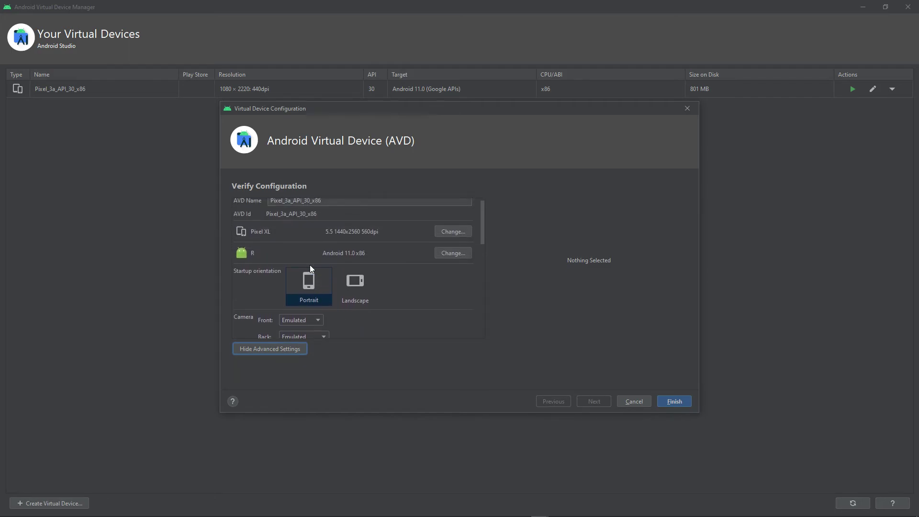
{"action": "scroll", "coordinate": [350, 334], "scroll_direction": "down", "scroll_amount": 6}
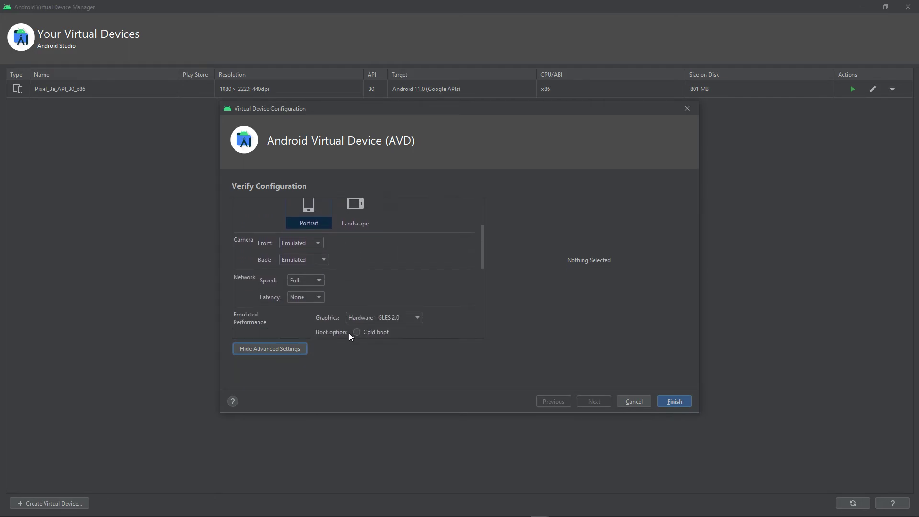
{"action": "scroll", "coordinate": [338, 295], "scroll_direction": "up", "scroll_amount": 1}
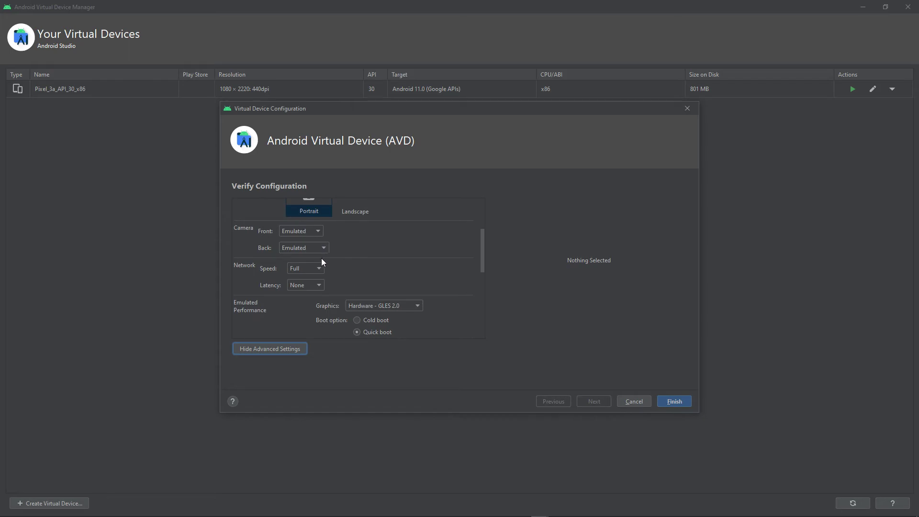
Check the network speed, latency and graphics choices without changing them, and save the virtual device configuration.
{"action": "left_click", "coordinate": [318, 268]}
{"action": "left_click", "coordinate": [318, 269]}
{"action": "left_click", "coordinate": [321, 286]}
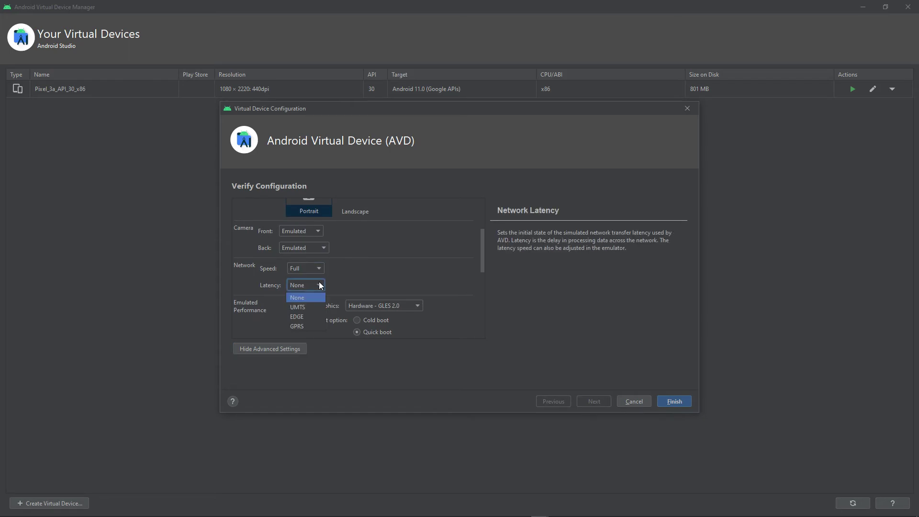
{"action": "left_click", "coordinate": [321, 285]}
{"action": "left_click", "coordinate": [414, 307]}
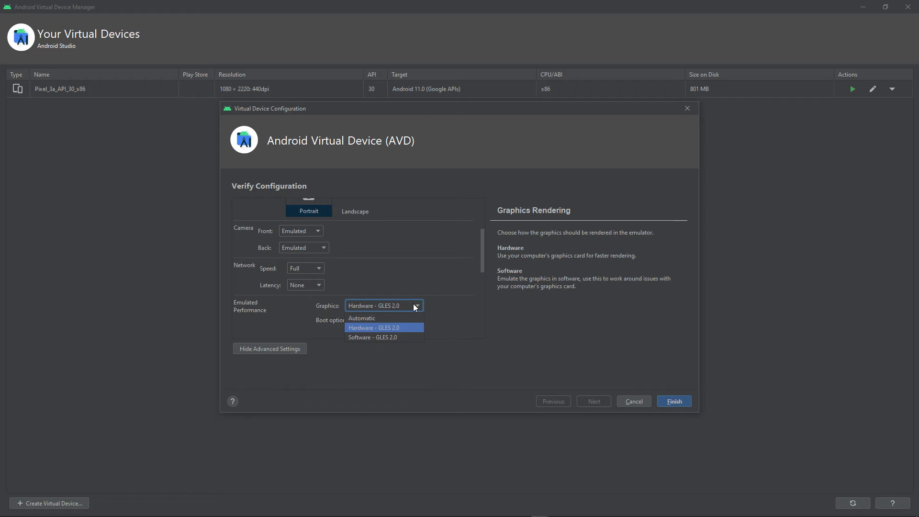
{"action": "left_click", "coordinate": [415, 307]}
{"action": "scroll", "coordinate": [436, 314], "scroll_direction": "down", "scroll_amount": 4}
{"action": "scroll", "coordinate": [436, 317], "scroll_direction": "down", "scroll_amount": 1}
{"action": "scroll", "coordinate": [394, 283], "scroll_direction": "down", "scroll_amount": 3}
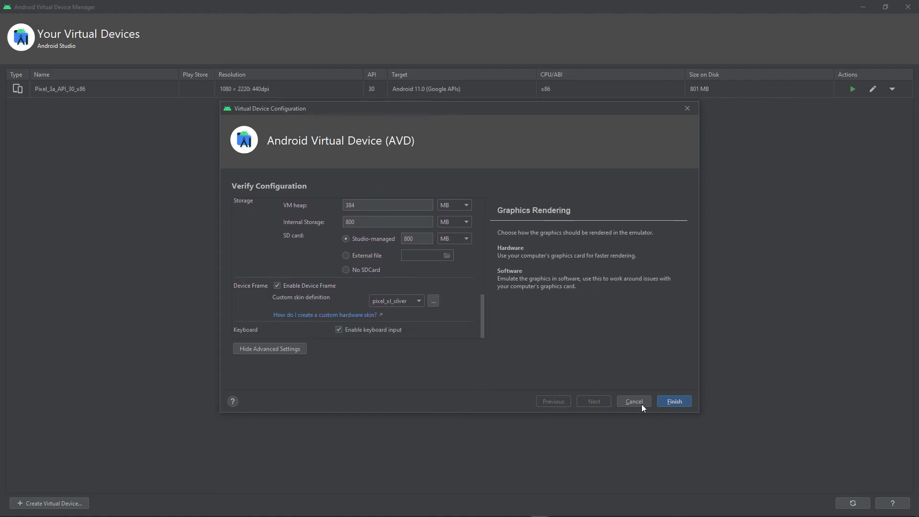
{"action": "left_click", "coordinate": [671, 400]}
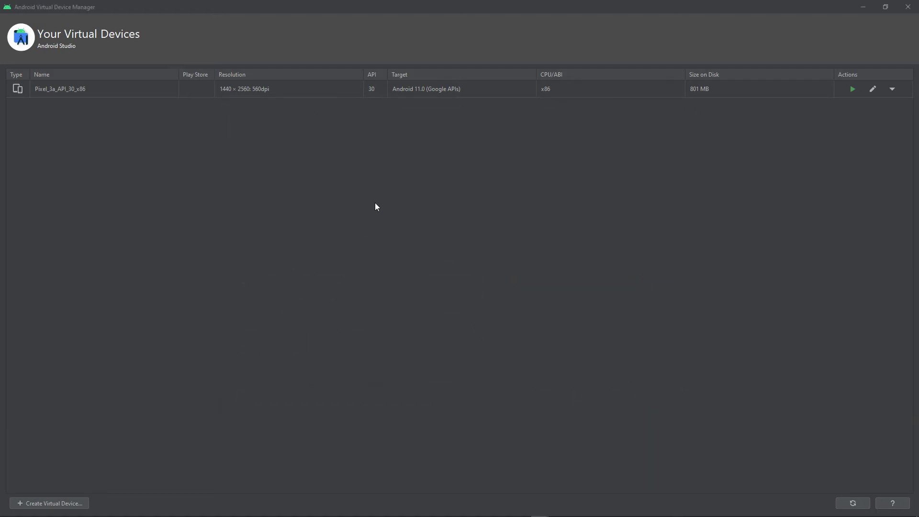
Launch the Pixel_3a_API_30_x86 emulator with its obsolete ADB warning permanently dismissed, and move the phone window clear of the device name.
{"action": "left_click", "coordinate": [853, 89]}
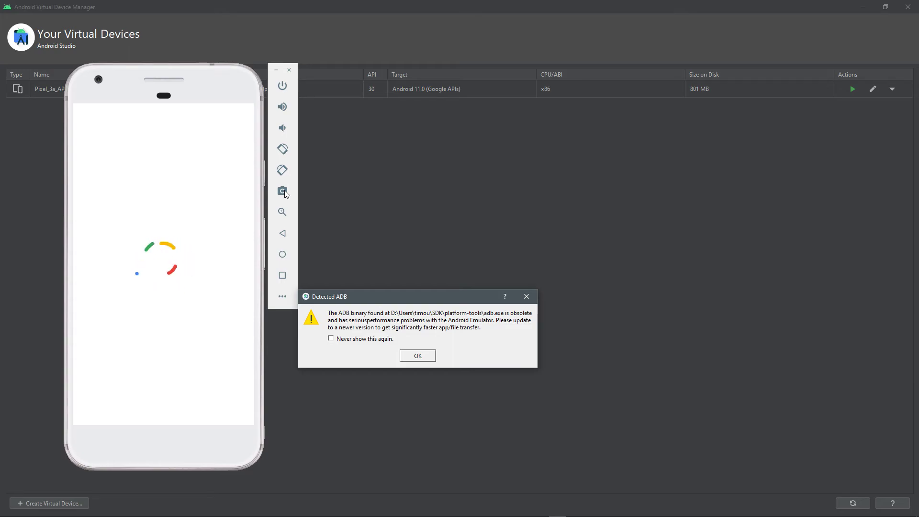
{"action": "left_click", "coordinate": [366, 340]}
{"action": "left_click", "coordinate": [419, 356]}
{"action": "left_click_drag", "start_coordinate": [187, 96], "coordinate": [639, 106]}
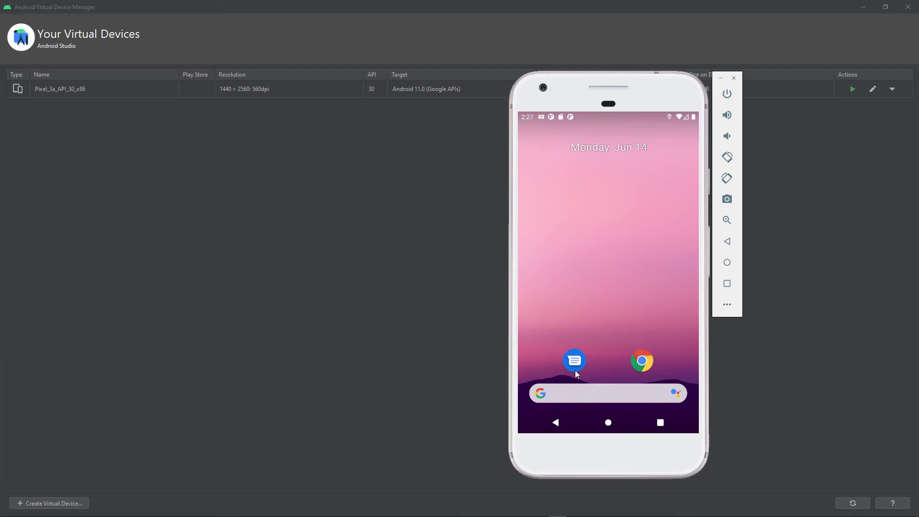
Open the Messages app on the emulated phone, get to its conversation list, and return to the home screen.
{"action": "left_click", "coordinate": [582, 357]}
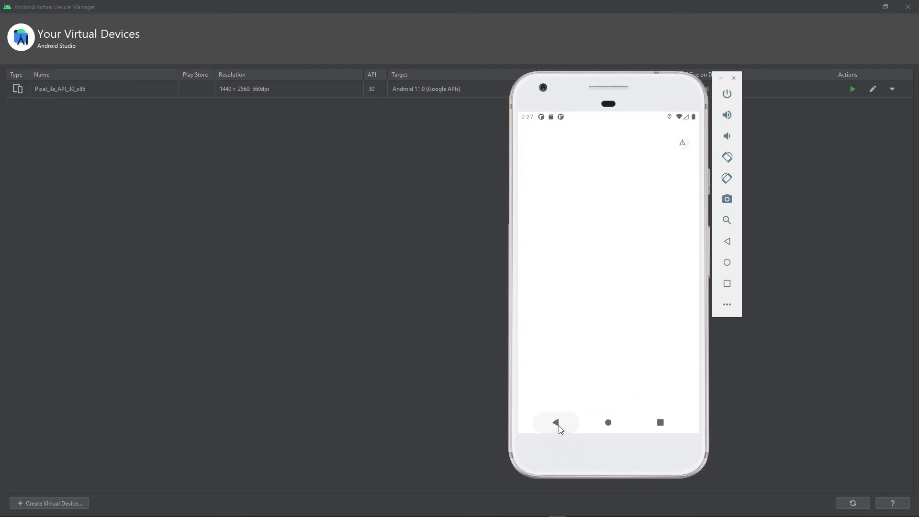
{"action": "left_click", "coordinate": [686, 399]}
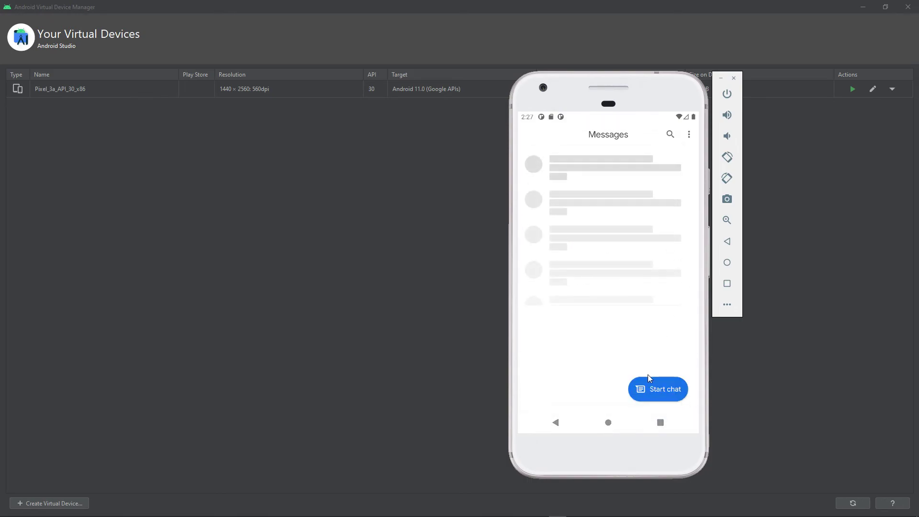
{"action": "left_click", "coordinate": [557, 425]}
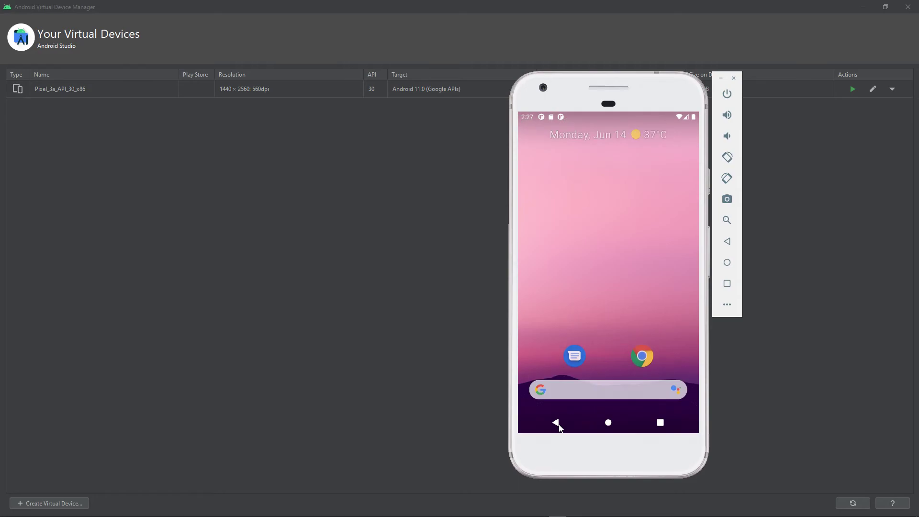
{"action": "left_click", "coordinate": [558, 427]}
{"action": "left_click", "coordinate": [557, 429]}
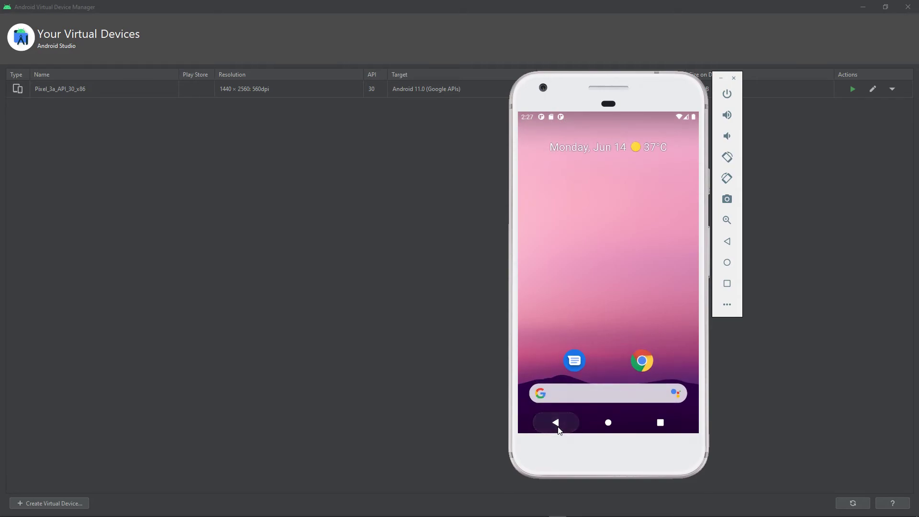
{"action": "left_click", "coordinate": [555, 423]}
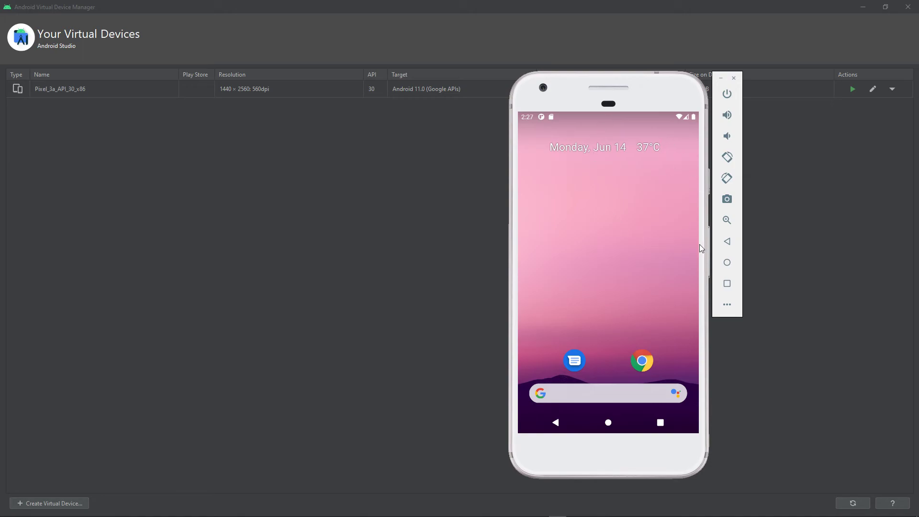
Set up the virtual SD card from its phone notification as portable storage and finish the setup.
{"action": "left_click_drag", "start_coordinate": [624, 381], "coordinate": [735, 170]}
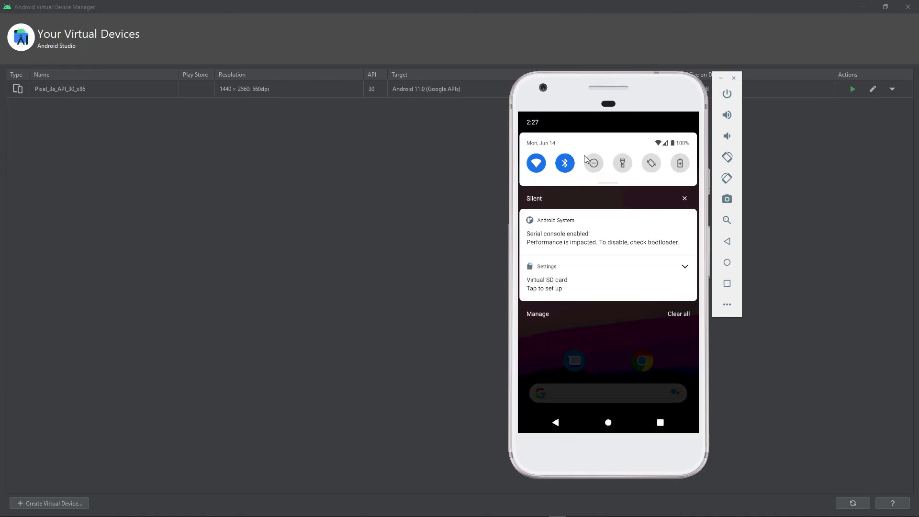
{"action": "left_click", "coordinate": [565, 284]}
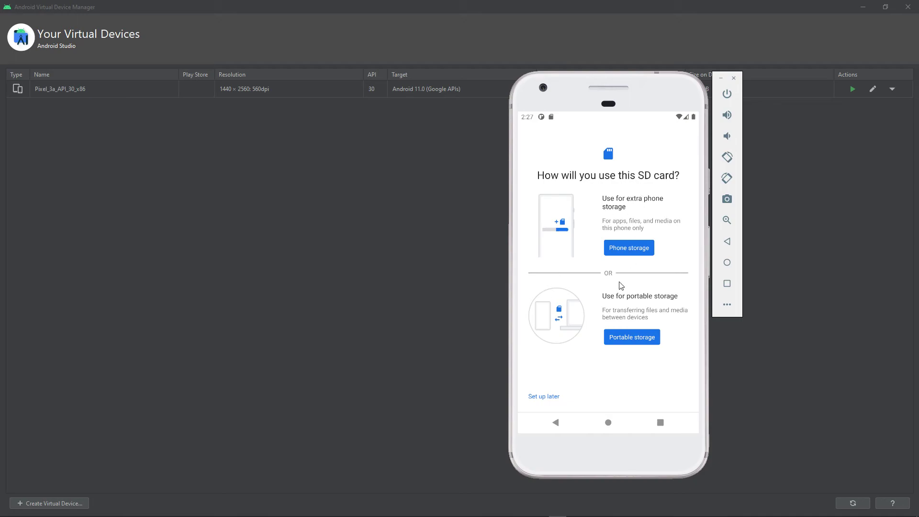
{"action": "left_click", "coordinate": [627, 338]}
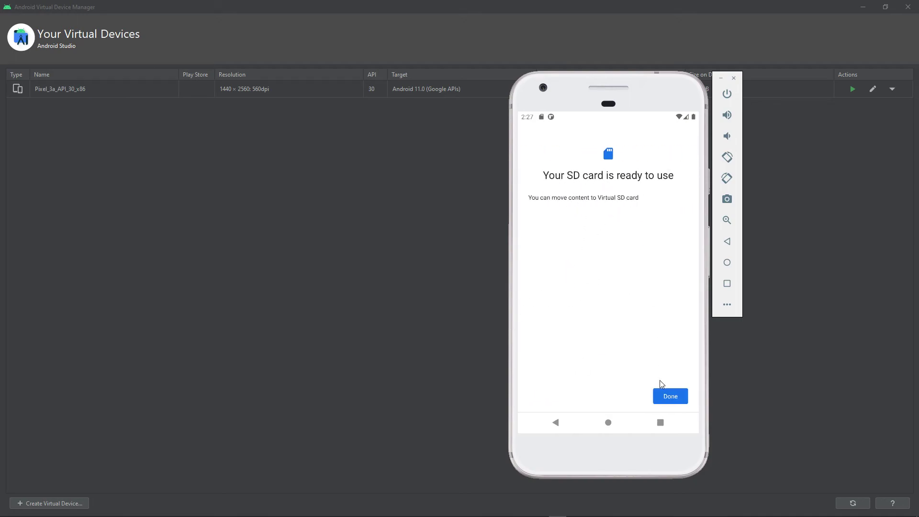
{"action": "left_click", "coordinate": [669, 397]}
Open the phone's Settings and examine the Storage page and its internal shared storage breakdown, returning to the main settings list.
{"action": "left_click_drag", "start_coordinate": [602, 114], "coordinate": [581, 273]}
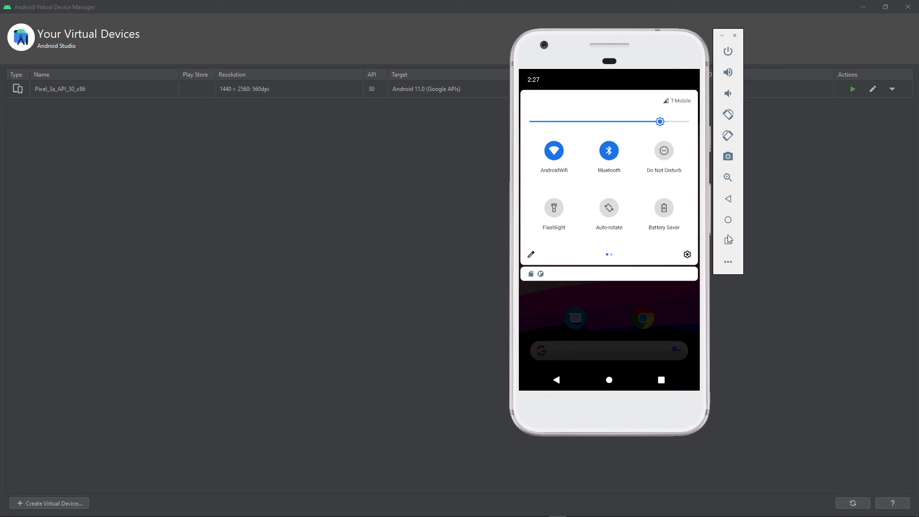
{"action": "left_click", "coordinate": [688, 256]}
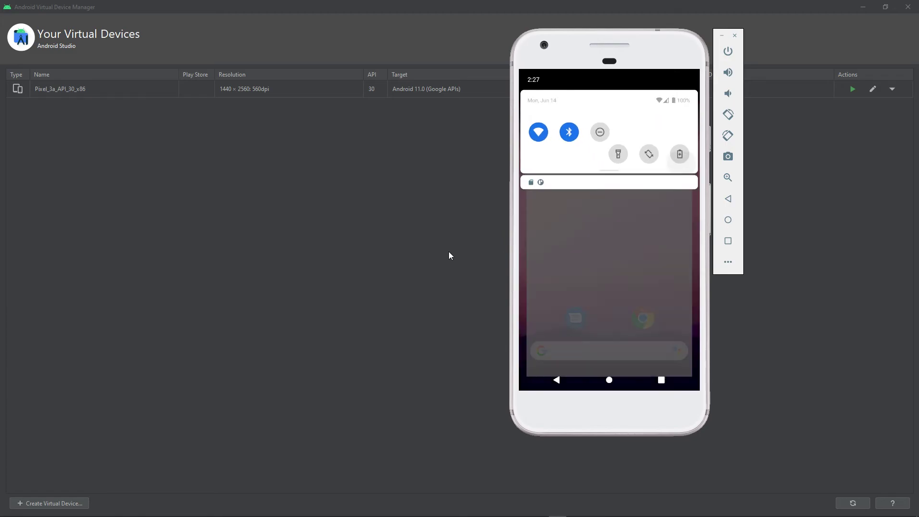
{"action": "scroll", "coordinate": [592, 321], "scroll_direction": "down", "scroll_amount": 5}
{"action": "left_click", "coordinate": [568, 224]}
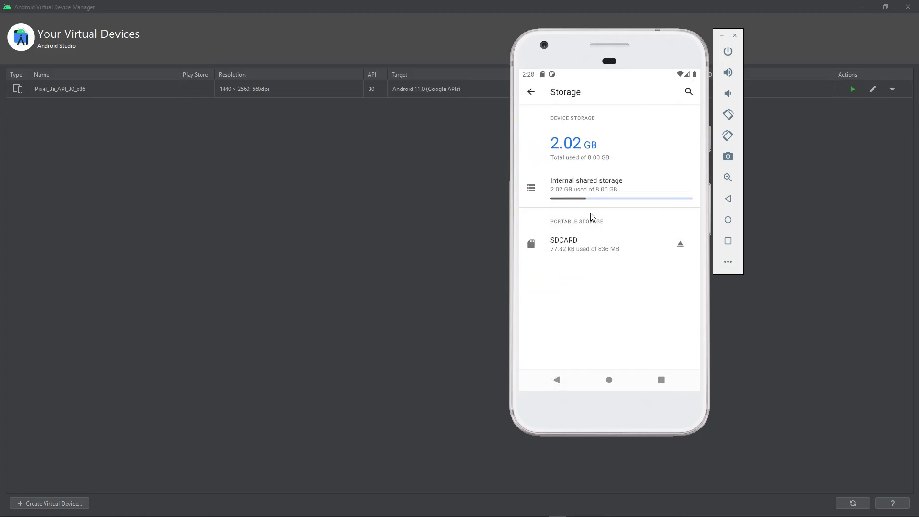
{"action": "left_click", "coordinate": [617, 189]}
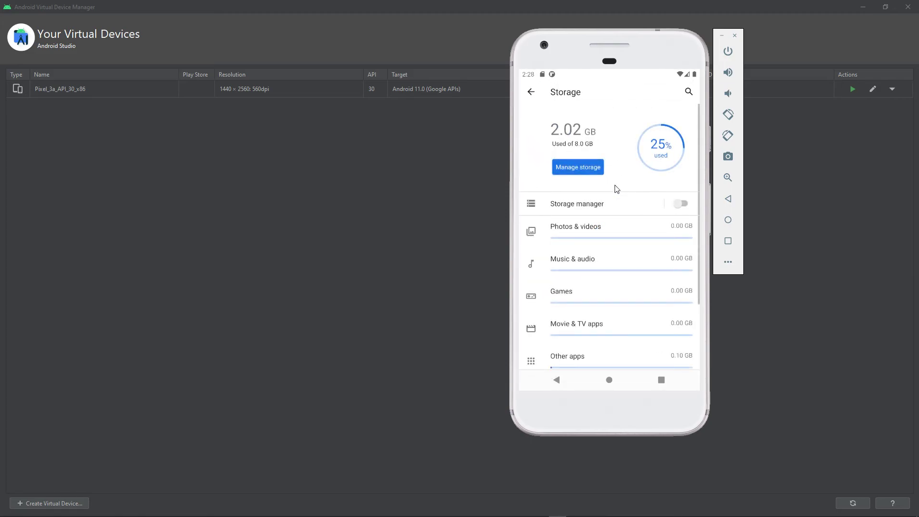
{"action": "scroll", "coordinate": [617, 188], "scroll_direction": "down", "scroll_amount": 5}
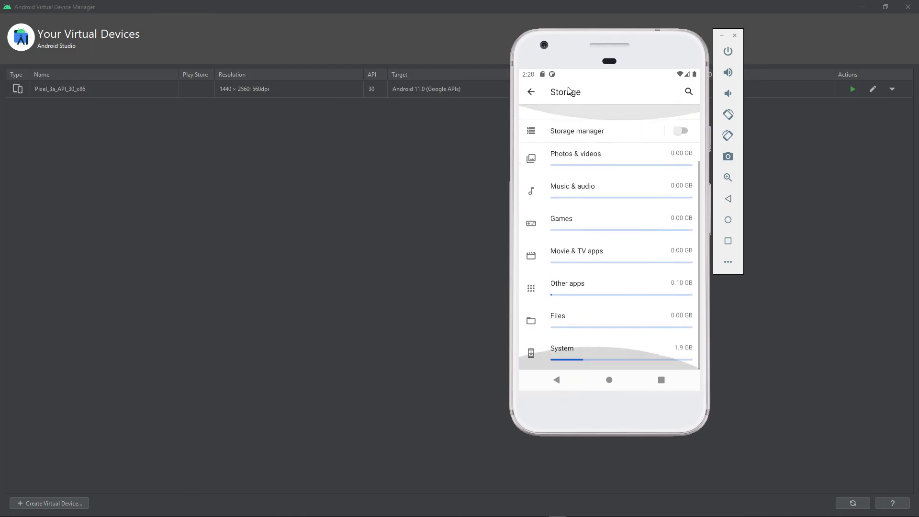
{"action": "scroll", "coordinate": [569, 95], "scroll_direction": "up", "scroll_amount": 5}
{"action": "left_click", "coordinate": [531, 92]}
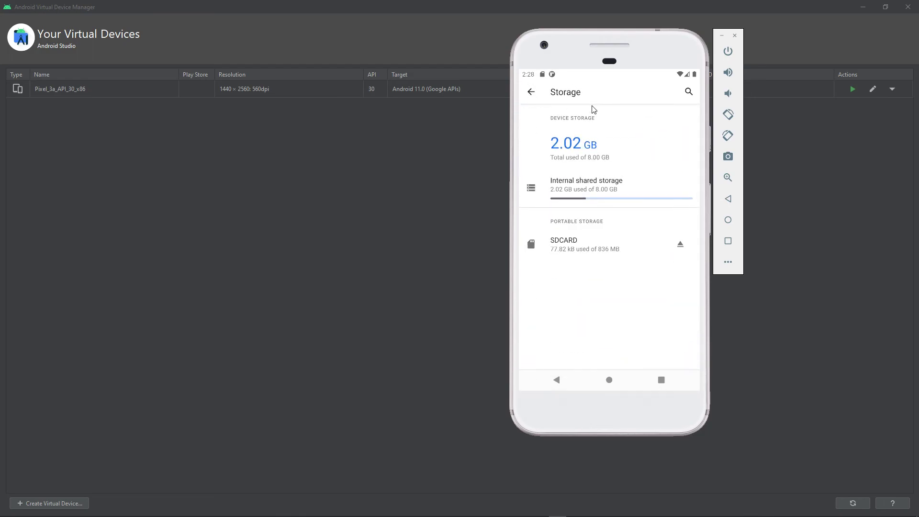
{"action": "left_click", "coordinate": [533, 93]}
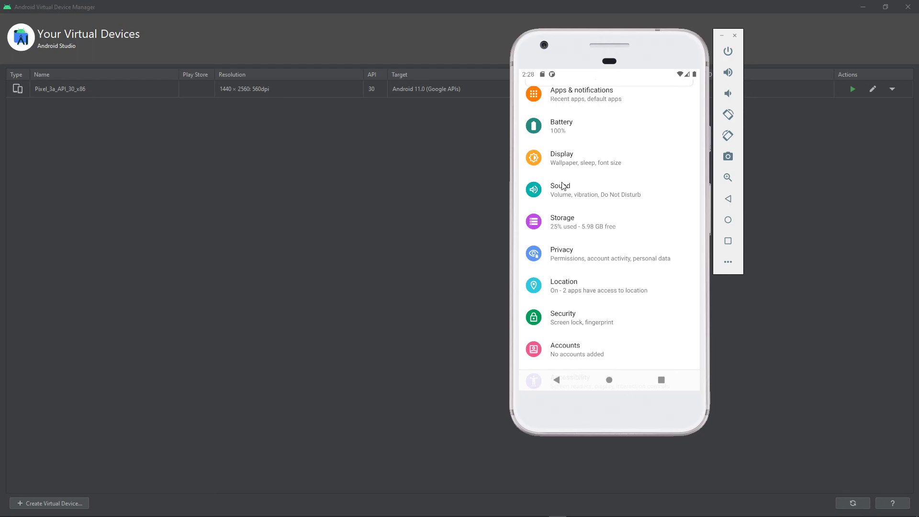
Check the Network & internet settings and the T-Mobile mobile network details, returning to the main settings list.
{"action": "scroll", "coordinate": [563, 186], "scroll_direction": "up", "scroll_amount": 5}
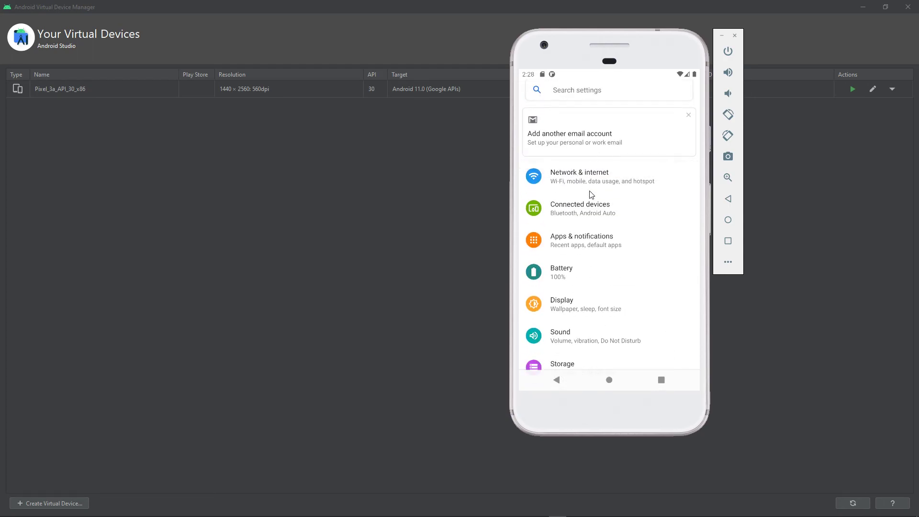
{"action": "left_click", "coordinate": [602, 186]}
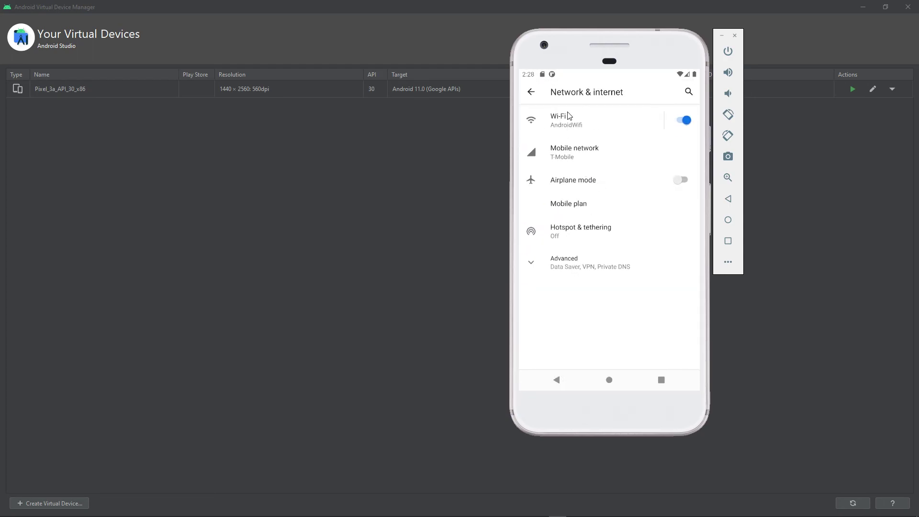
{"action": "left_click", "coordinate": [566, 159]}
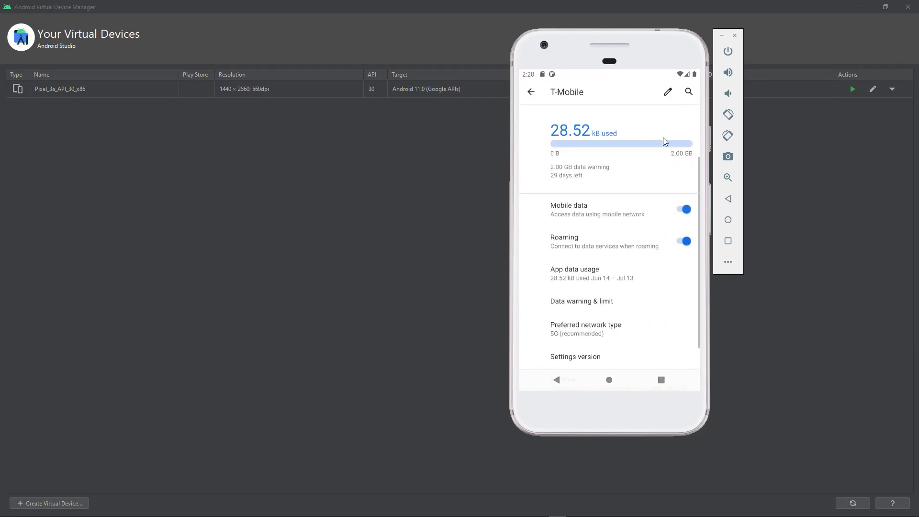
{"action": "left_click", "coordinate": [558, 384]}
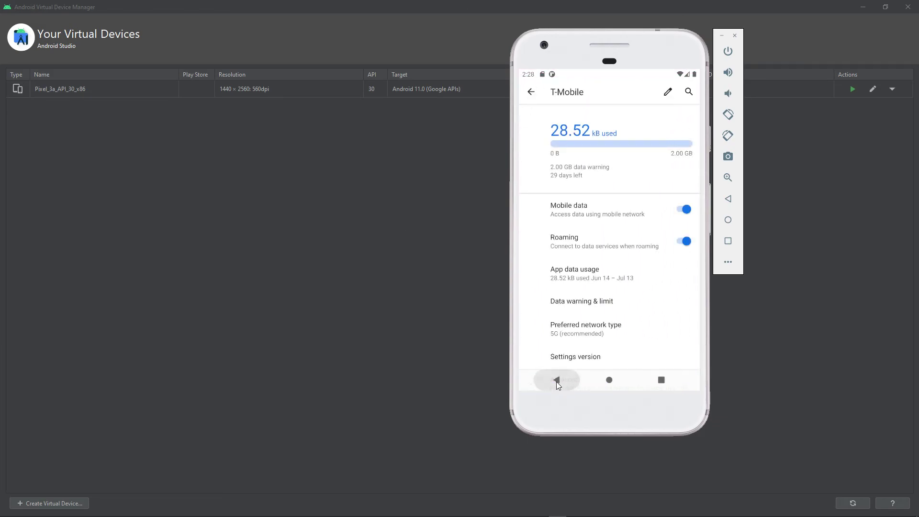
{"action": "left_click", "coordinate": [564, 382]}
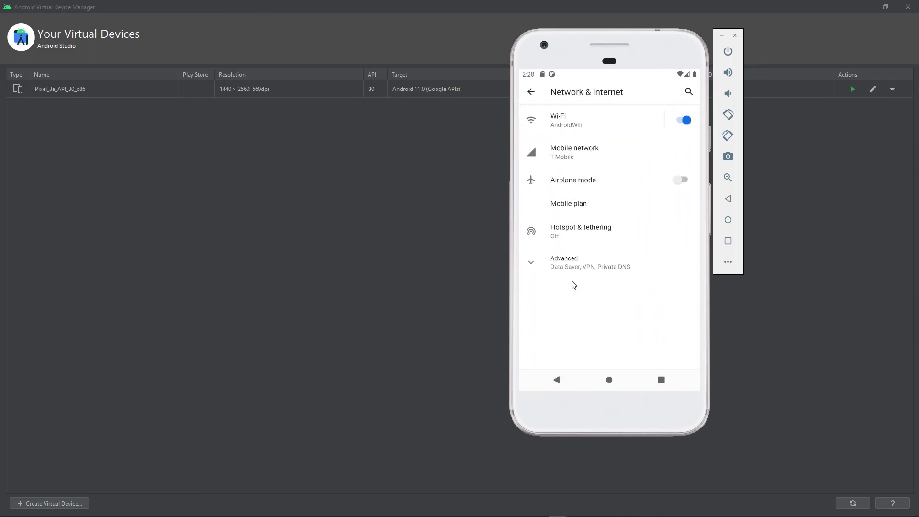
{"action": "left_click", "coordinate": [531, 91]}
Look over the full list of settings categories on the emulated phone, from Network & internet down to About emulated device.
{"action": "scroll", "coordinate": [615, 320], "scroll_direction": "down", "scroll_amount": 10}
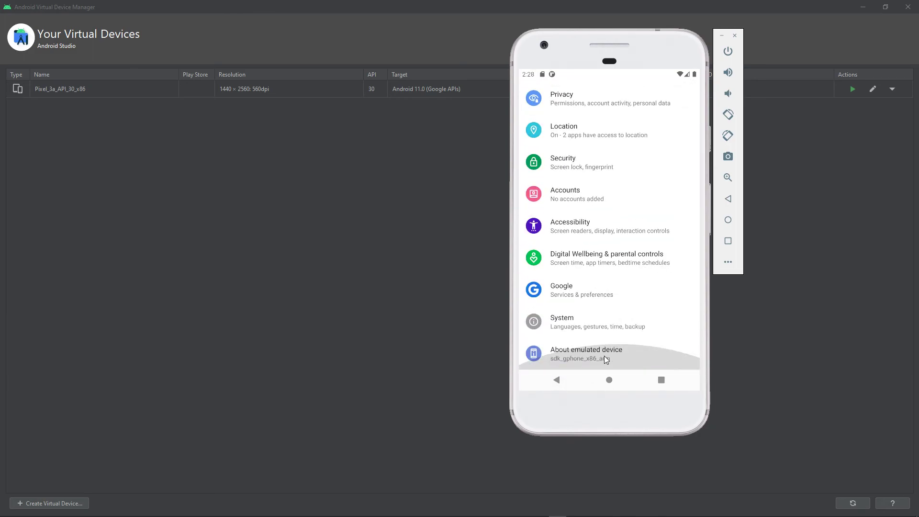
{"action": "scroll", "coordinate": [603, 359], "scroll_direction": "up", "scroll_amount": 10}
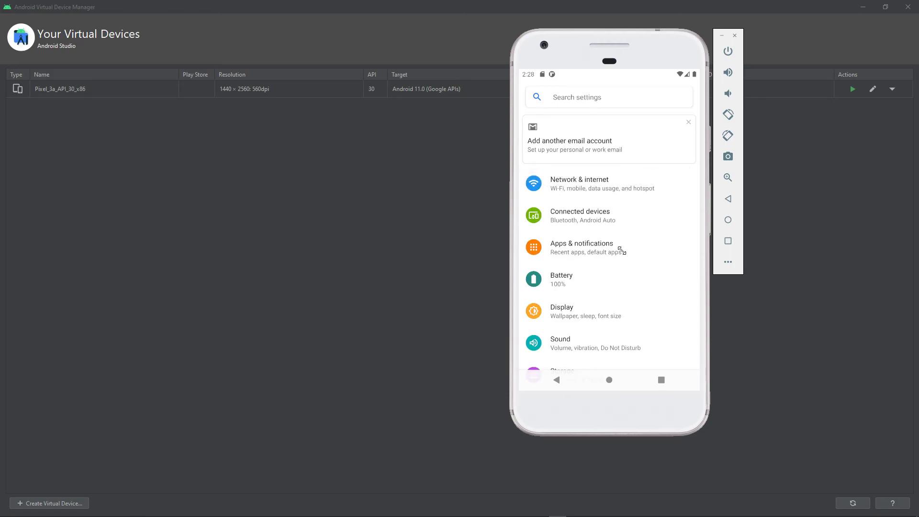
{"action": "scroll", "coordinate": [598, 346], "scroll_direction": "down", "scroll_amount": 5}
{"action": "scroll", "coordinate": [600, 345], "scroll_direction": "up", "scroll_amount": 2}
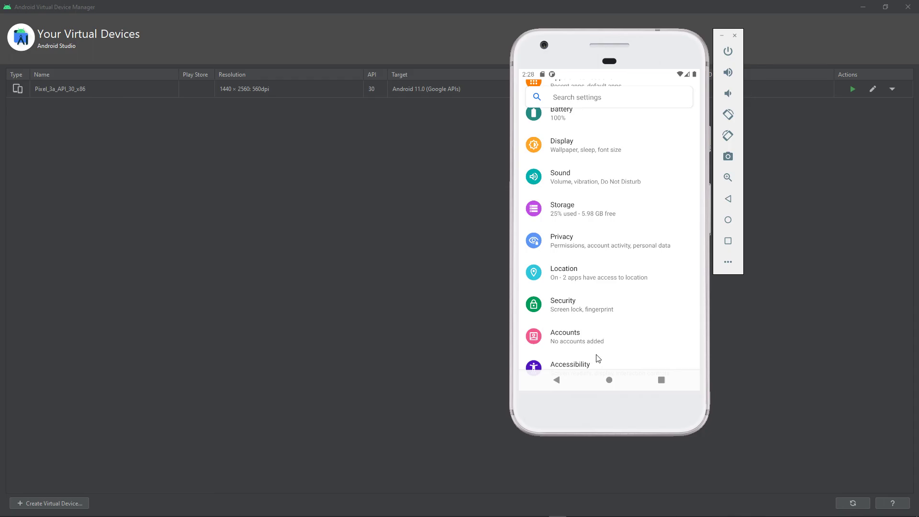
{"action": "scroll", "coordinate": [599, 358], "scroll_direction": "up", "scroll_amount": 1}
{"action": "scroll", "coordinate": [599, 358], "scroll_direction": "down", "scroll_amount": 6}
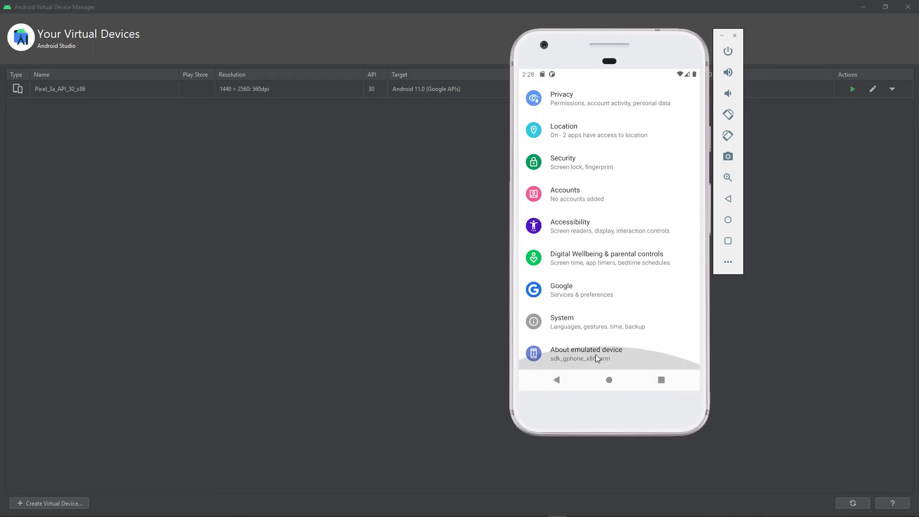
{"action": "scroll", "coordinate": [604, 345], "scroll_direction": "up", "scroll_amount": 10}
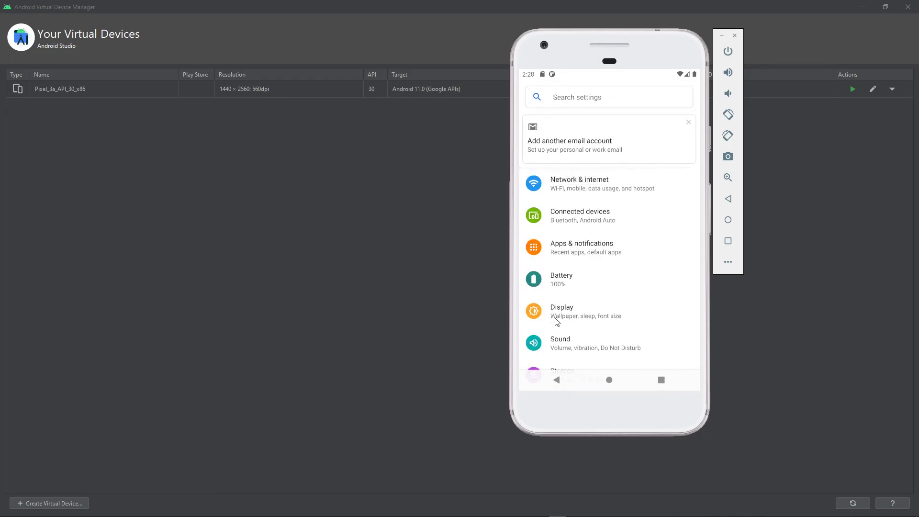
{"action": "scroll", "coordinate": [556, 313], "scroll_direction": "down", "scroll_amount": 6}
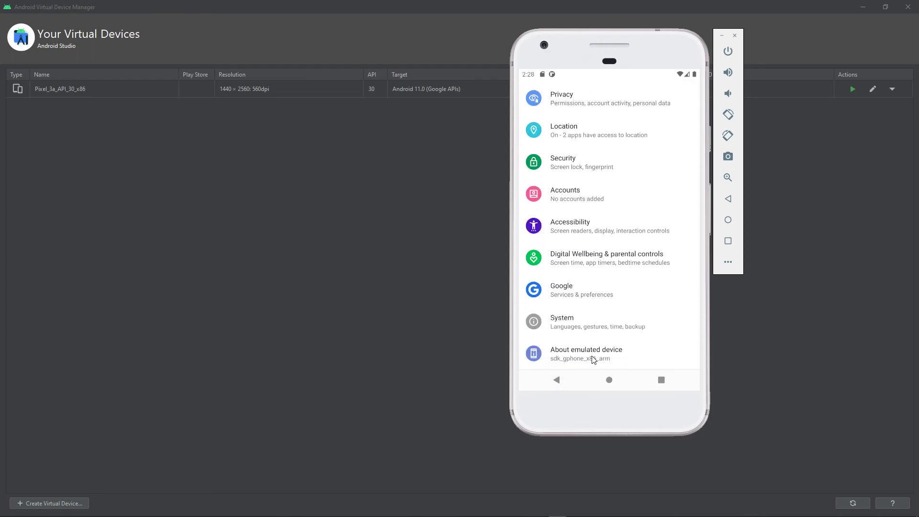
Review the About emulated device page, including the model, Android version, network addresses and build number.
{"action": "left_click", "coordinate": [581, 355]}
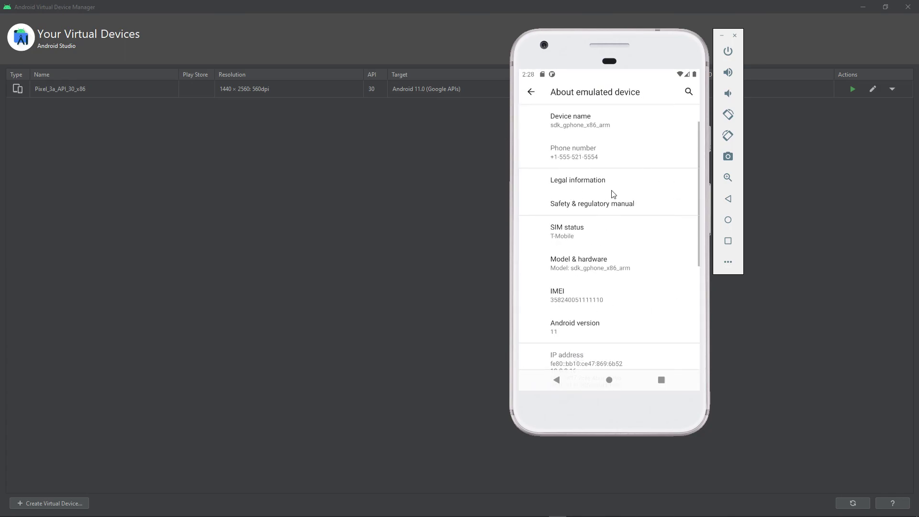
{"action": "scroll", "coordinate": [635, 300], "scroll_direction": "down", "scroll_amount": 4}
{"action": "scroll", "coordinate": [635, 300], "scroll_direction": "down", "scroll_amount": 1}
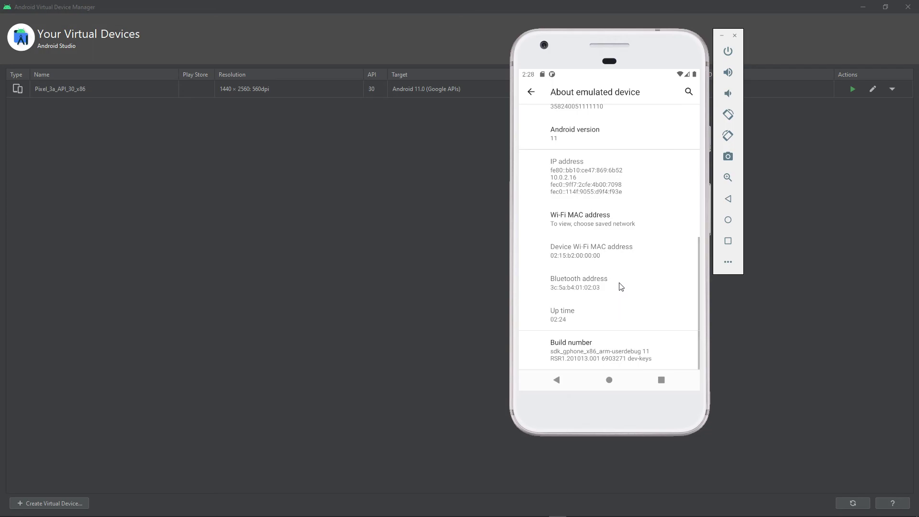
{"action": "scroll", "coordinate": [621, 286], "scroll_direction": "up", "scroll_amount": 6}
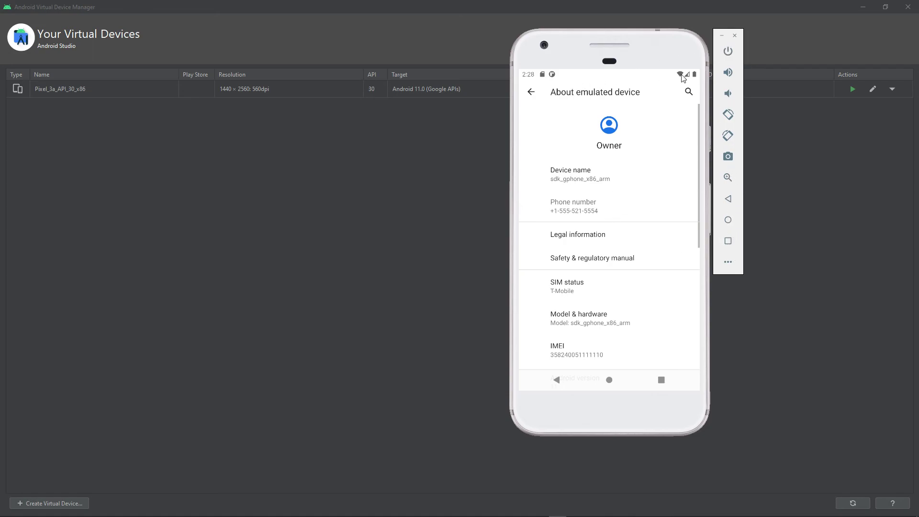
Open the emulator's Extended Controls and look through the Location, Displays, Cellular and Battery pages.
{"action": "left_click", "coordinate": [728, 262]}
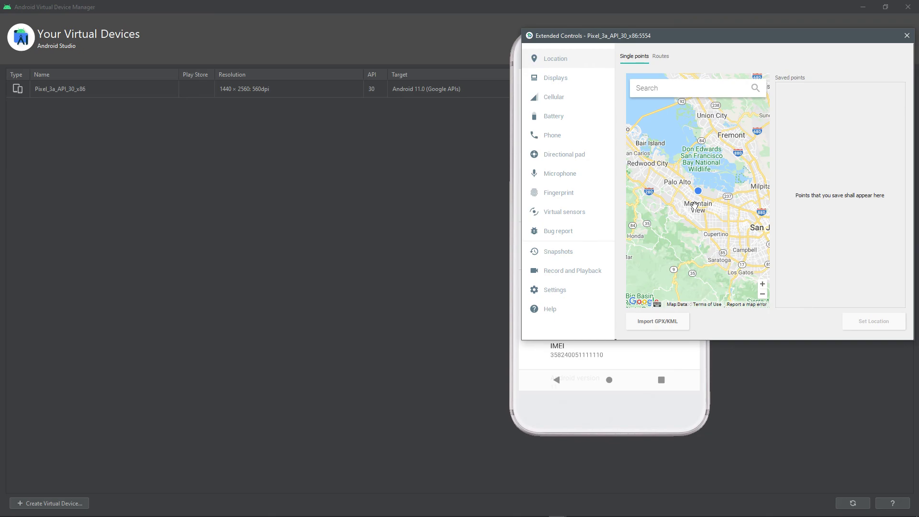
{"action": "left_click", "coordinate": [566, 82]}
{"action": "left_click", "coordinate": [564, 98]}
{"action": "left_click", "coordinate": [553, 118]}
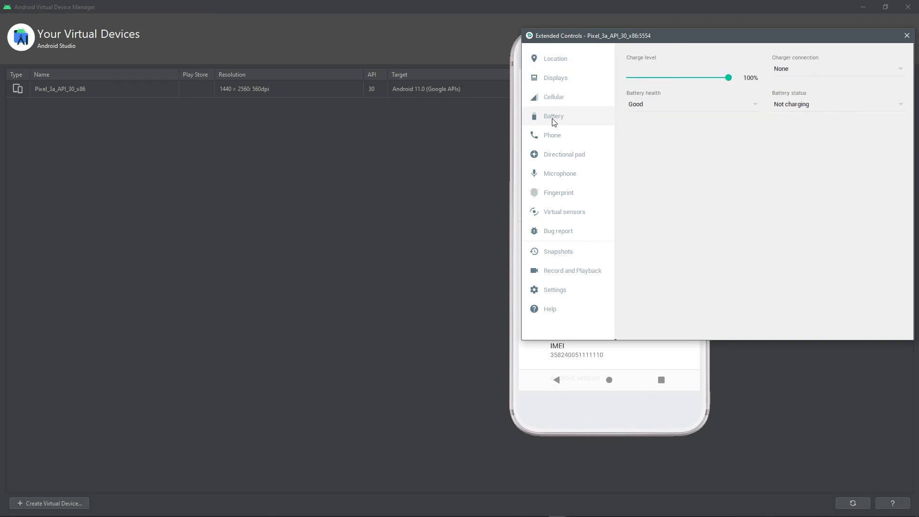
Simulate an incoming call from an entered phone number and end it, and send the device the default SMS message.
{"action": "left_click", "coordinate": [548, 142]}
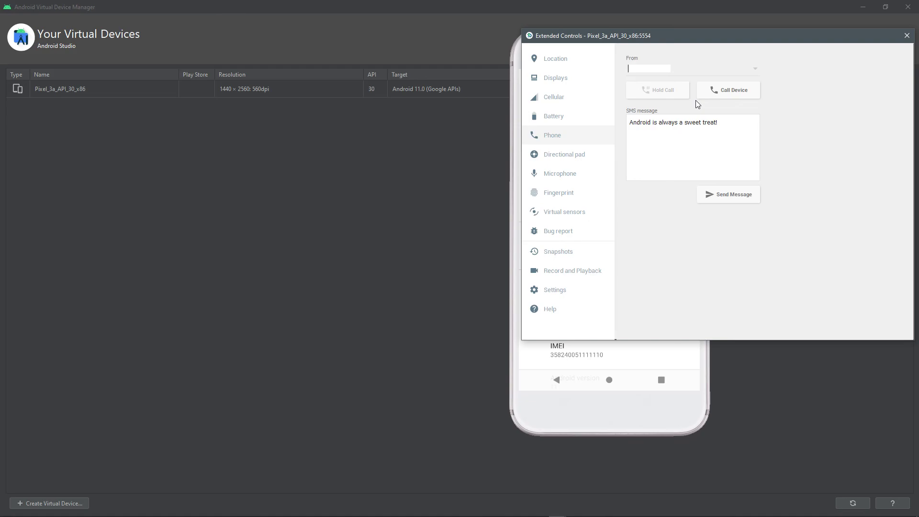
{"action": "type", "text": "+"}
{"action": "type", "text": "33"}
{"action": "type", "text": "-"}
{"action": "left_click", "coordinate": [721, 96]}
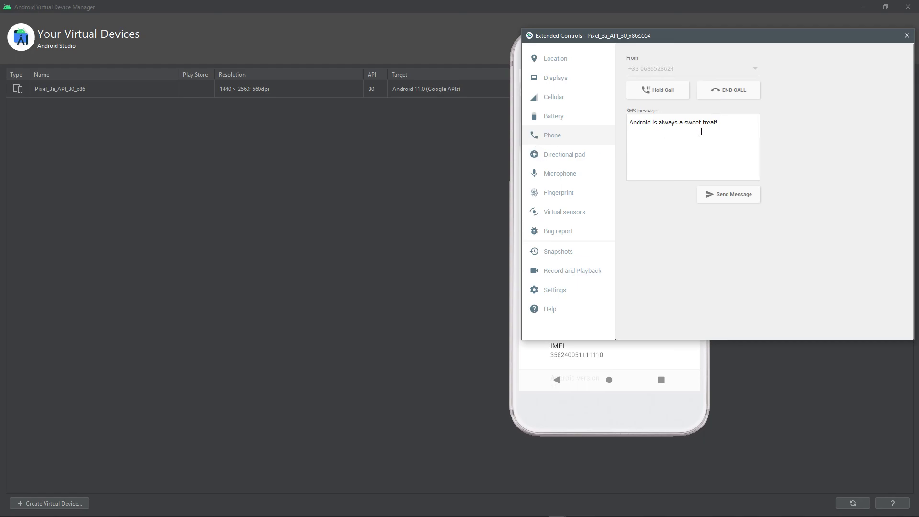
{"action": "left_click", "coordinate": [723, 93]}
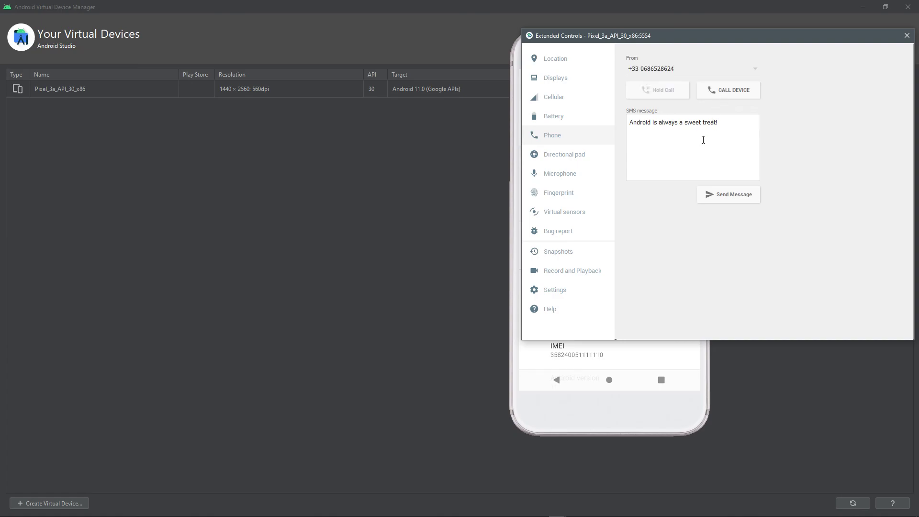
{"action": "left_click", "coordinate": [727, 197]}
Look through the Directional pad, Microphone, Fingerprint, Virtual sensors, Snapshots and Record and Playback pages, plus the emulator's General and Proxy settings.
{"action": "left_click", "coordinate": [575, 161]}
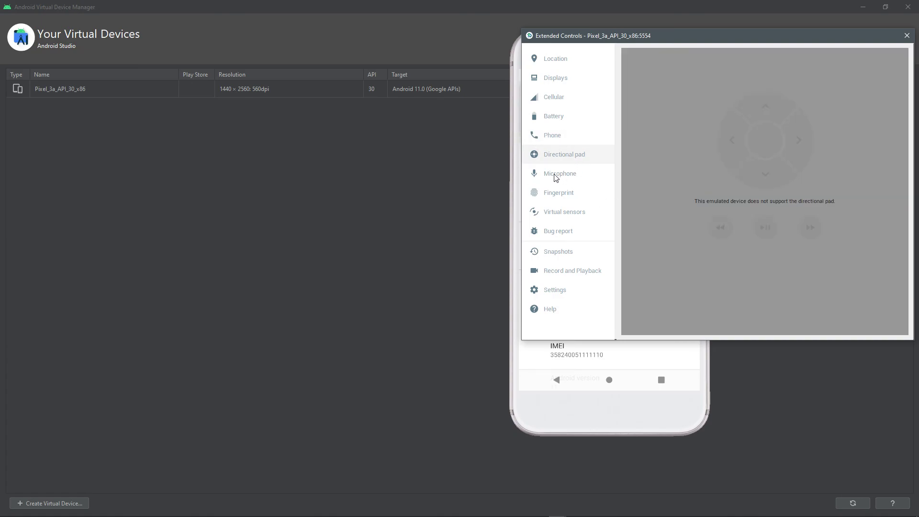
{"action": "left_click", "coordinate": [557, 176]}
{"action": "left_click", "coordinate": [558, 196]}
{"action": "left_click", "coordinate": [573, 216]}
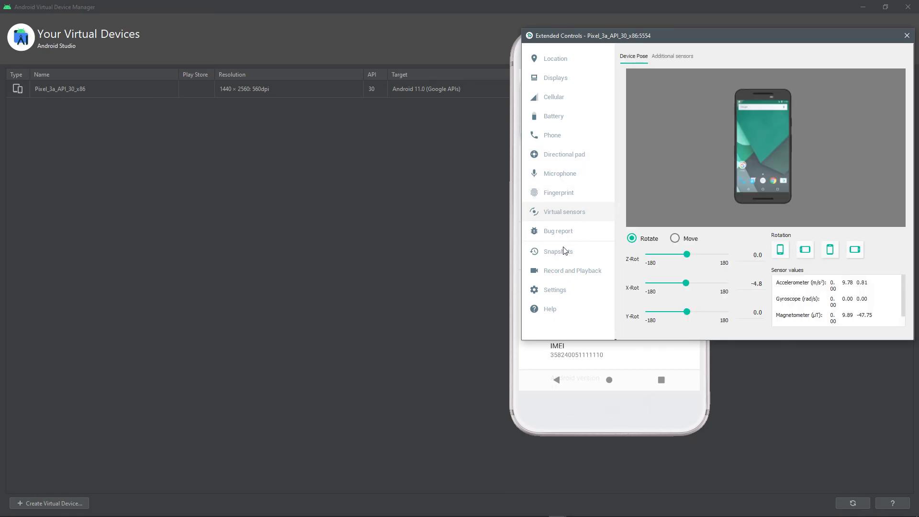
{"action": "left_click", "coordinate": [564, 251]}
{"action": "left_click", "coordinate": [572, 272]}
{"action": "left_click", "coordinate": [567, 290]}
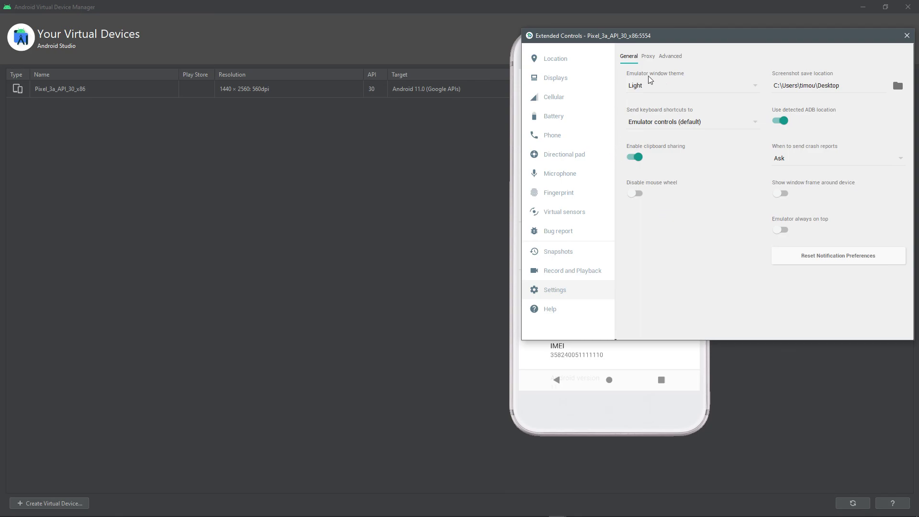
{"action": "left_click", "coordinate": [656, 57]}
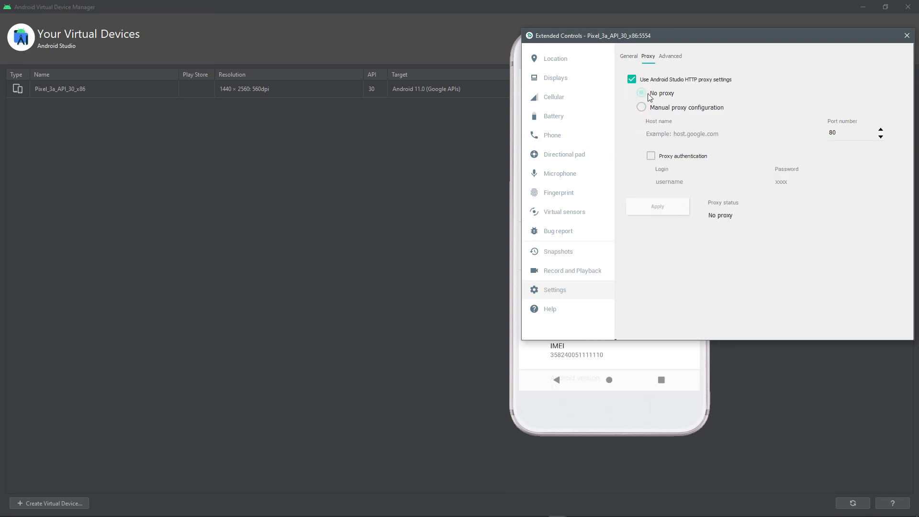
Set the emulator's OpenGL ES renderer to ANGLE (D3D11) and its API level to Renderer maximum (up to OpenGL ES 3.1).
{"action": "left_click", "coordinate": [668, 57]}
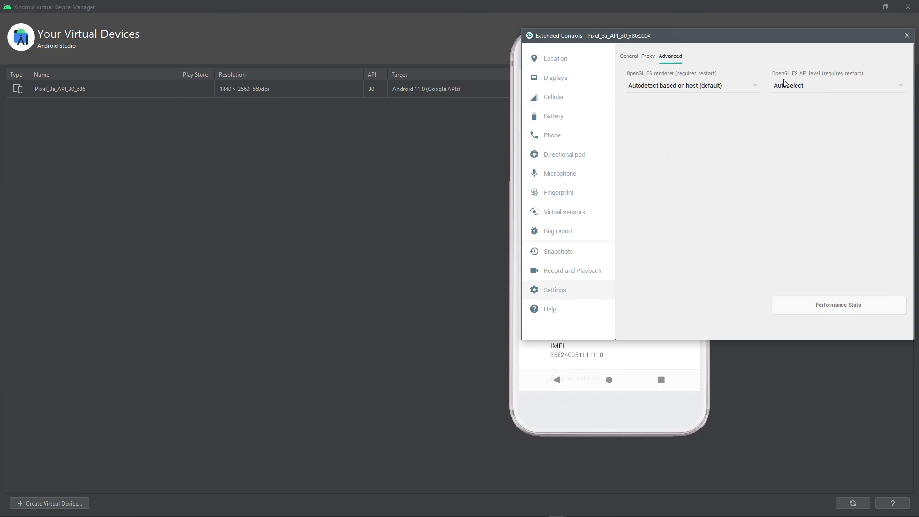
{"action": "left_click", "coordinate": [692, 90]}
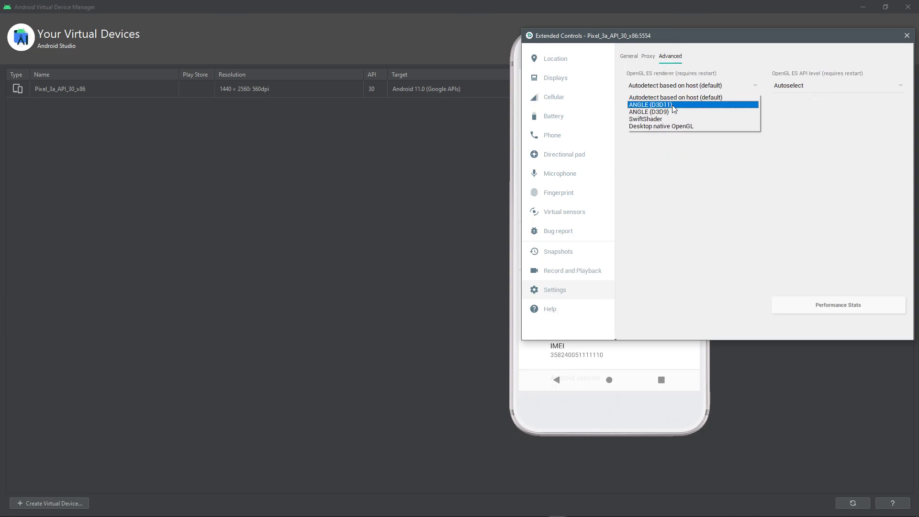
{"action": "left_click", "coordinate": [683, 105]}
{"action": "left_click", "coordinate": [823, 87]}
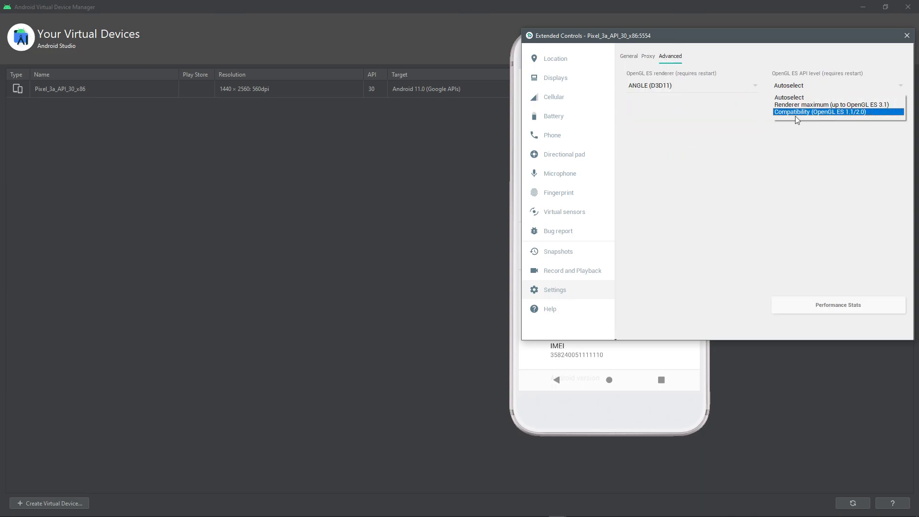
{"action": "left_click", "coordinate": [880, 105]}
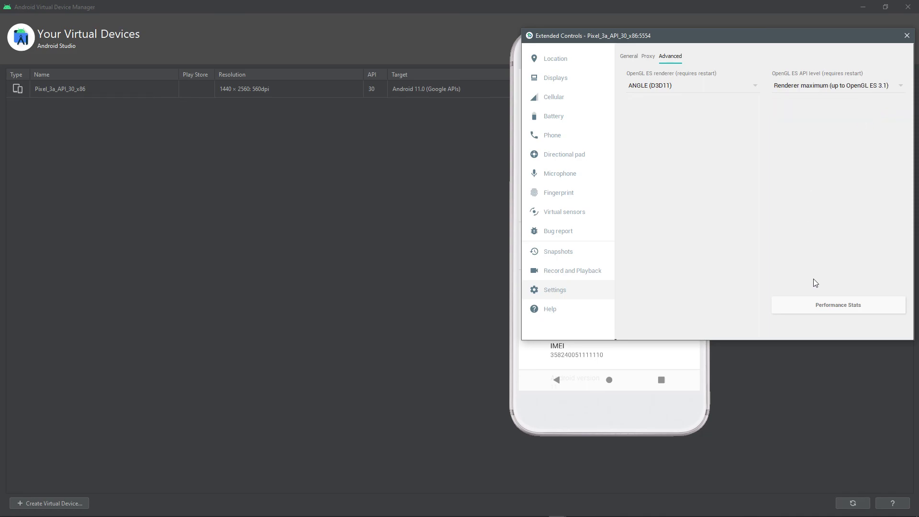
View the emulator's performance stats, and close both the stats window and Extended Controls.
{"action": "left_click", "coordinate": [815, 301]}
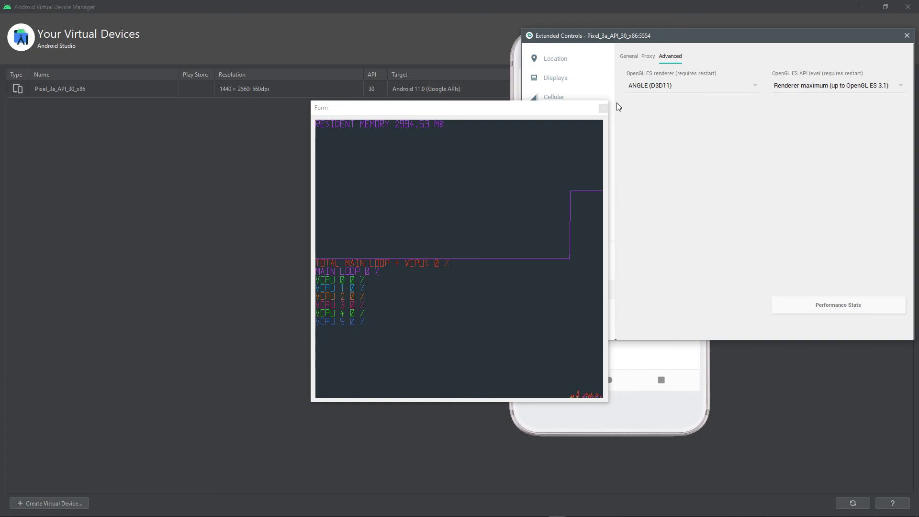
{"action": "left_click", "coordinate": [604, 108]}
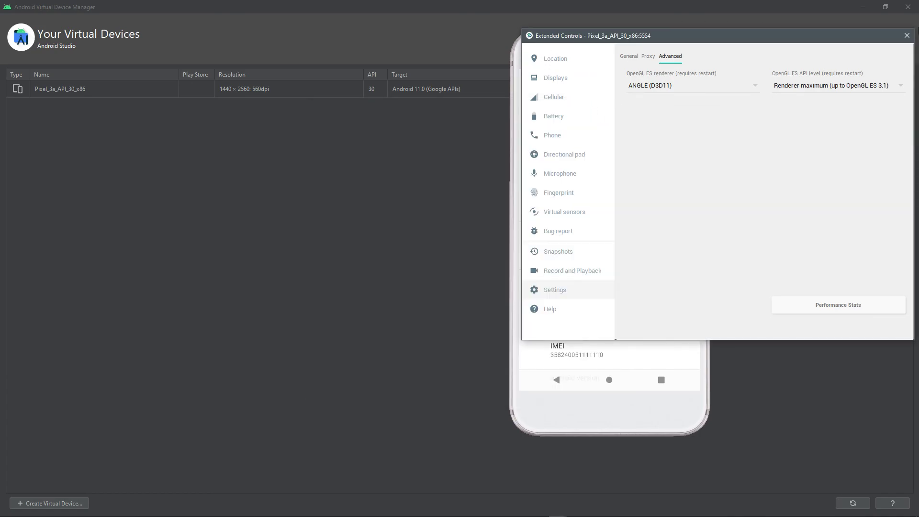
{"action": "left_click", "coordinate": [907, 36]}
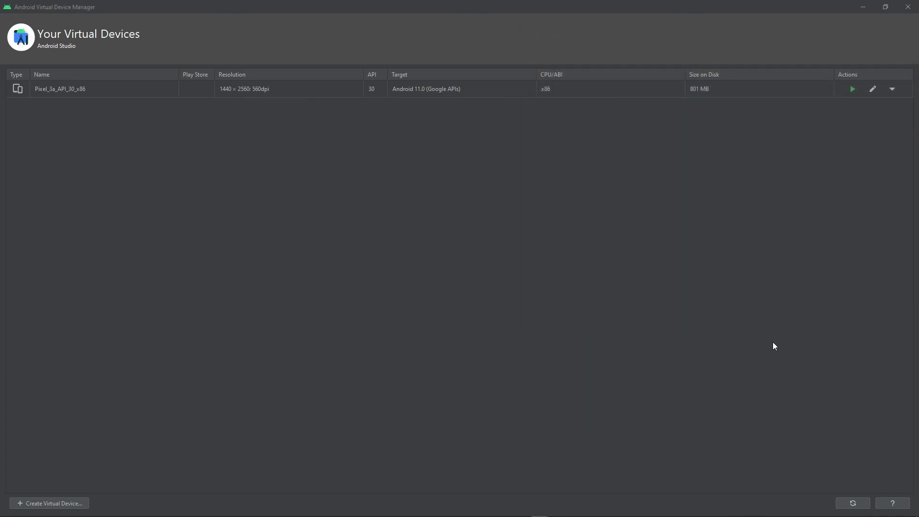
Try the recent-apps overview on the emulated phone, and reopen Settings from it to go back from the About emulated device page.
{"action": "key", "text": "alt+Tab"}
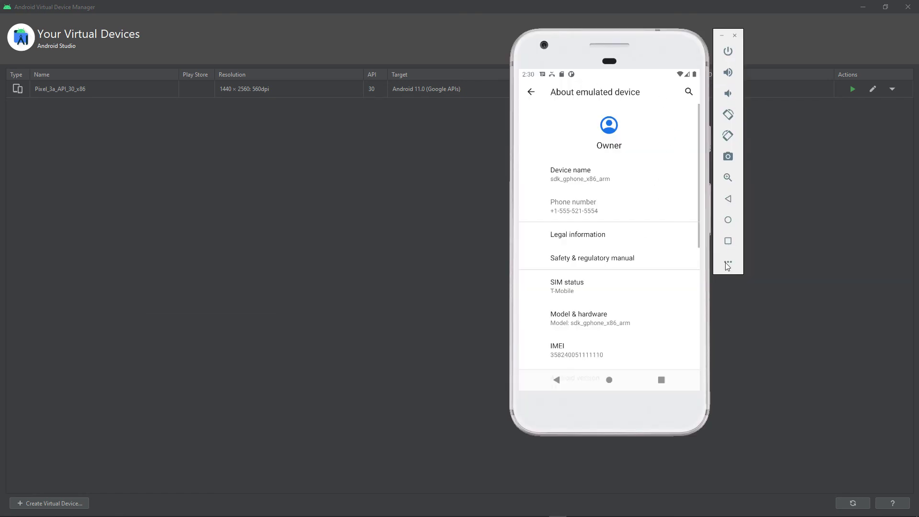
{"action": "left_click", "coordinate": [729, 243]}
{"action": "left_click", "coordinate": [729, 243]}
{"action": "left_click", "coordinate": [729, 243]}
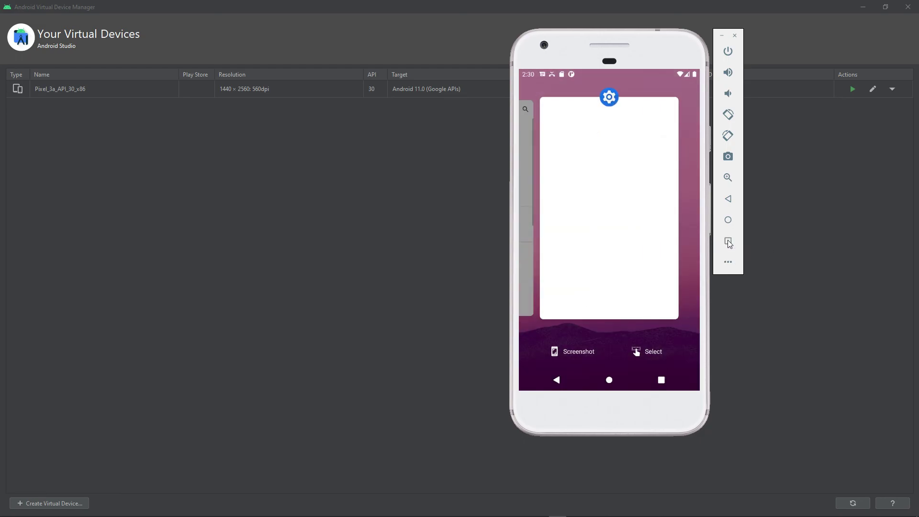
{"action": "left_click", "coordinate": [729, 243]}
{"action": "left_click", "coordinate": [729, 243]}
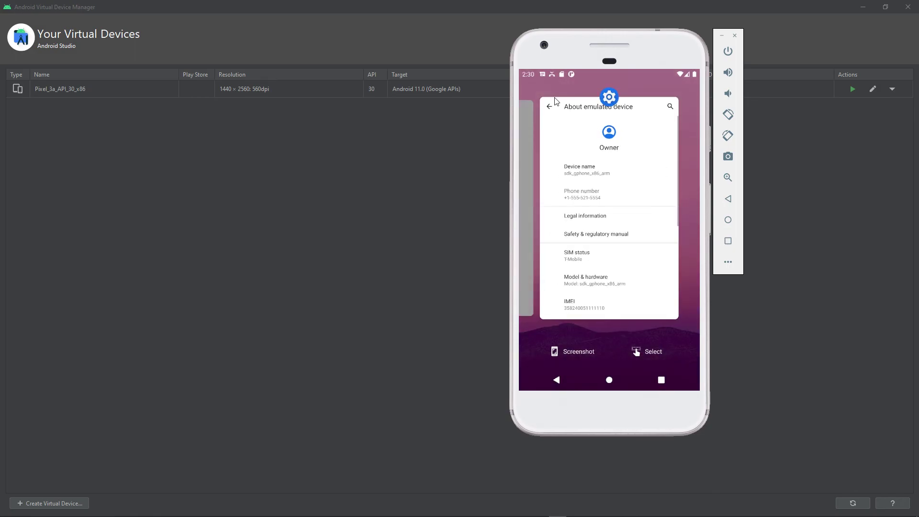
{"action": "left_click", "coordinate": [548, 111]}
{"action": "left_click", "coordinate": [531, 93]}
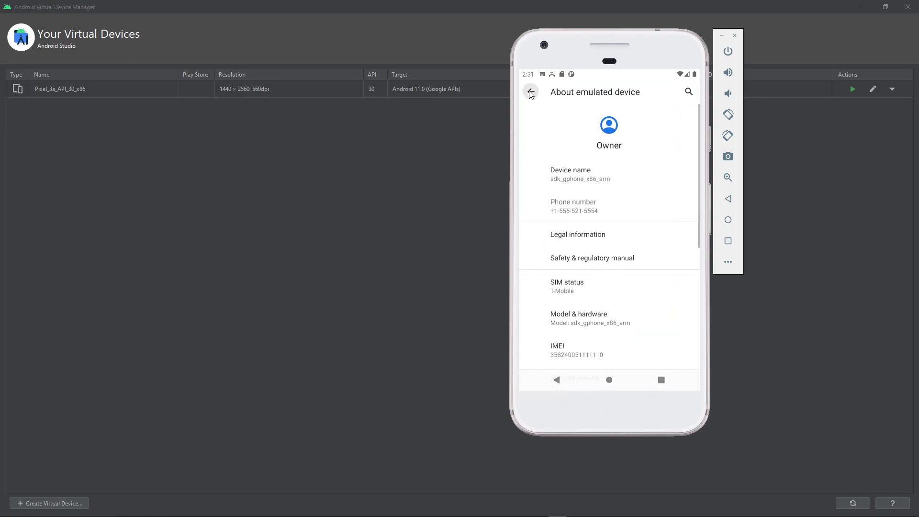